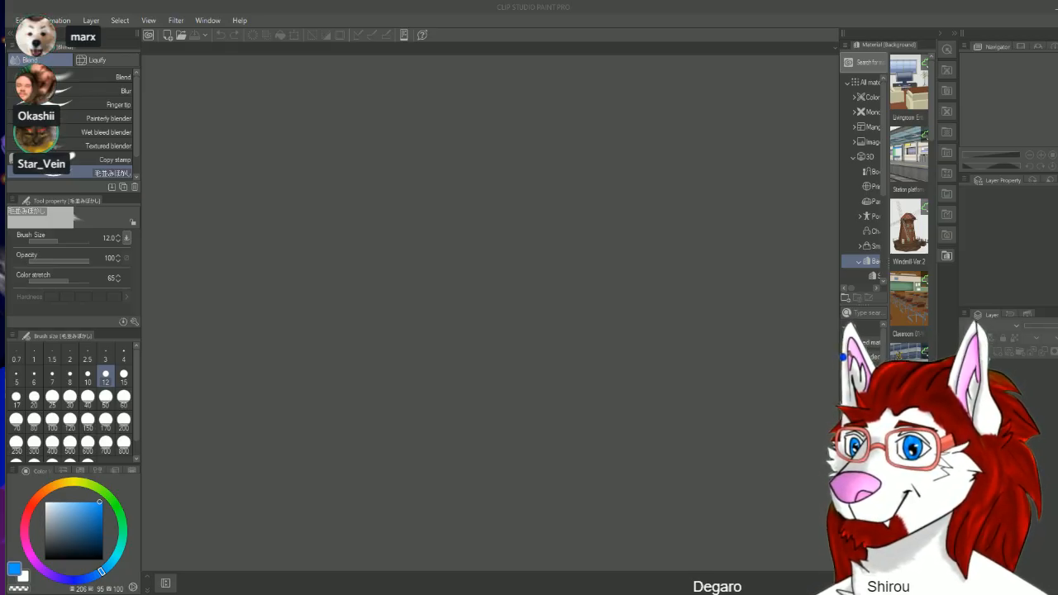
# Step: Create a new 1600 x 1200 px illustration canvas at 72 dpi
pyautogui.click(487, 11)
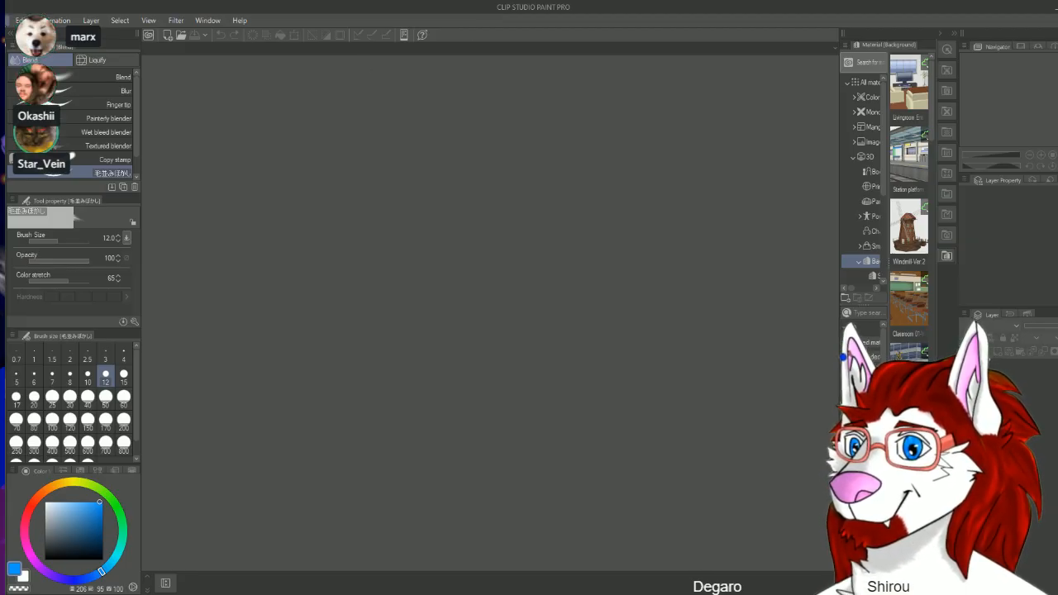
pyautogui.hotkey('ctrl', 'n')
pyautogui.click(680, 172)
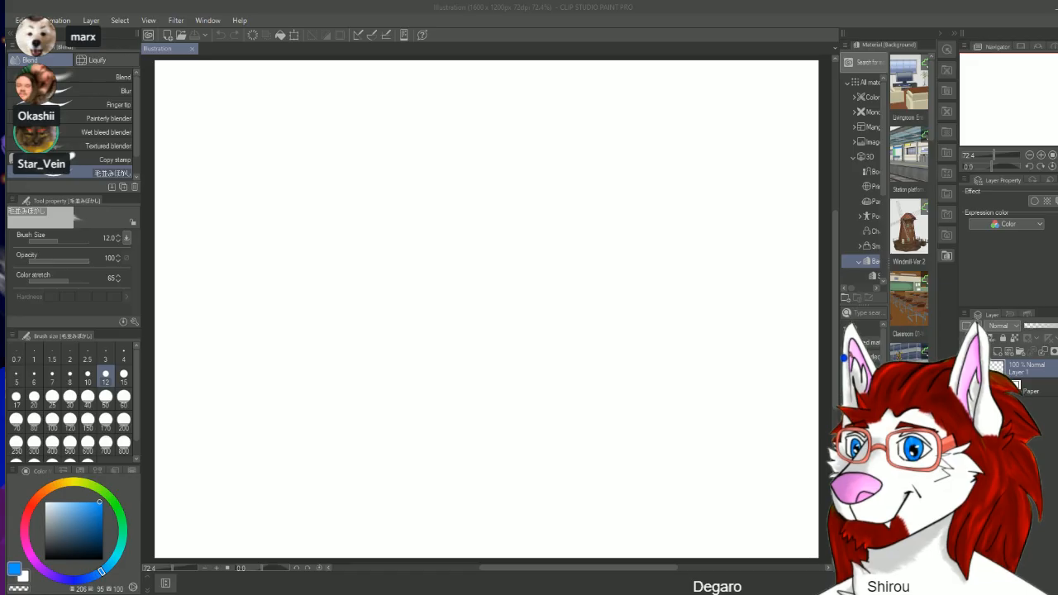
pyautogui.click(475, 10)
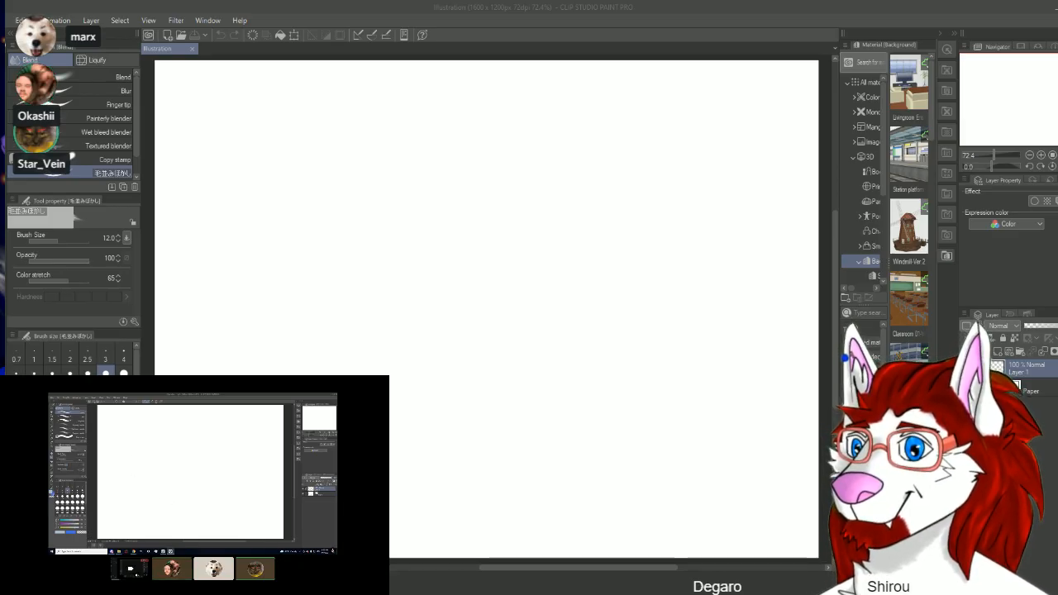
pyautogui.press('super+Down')
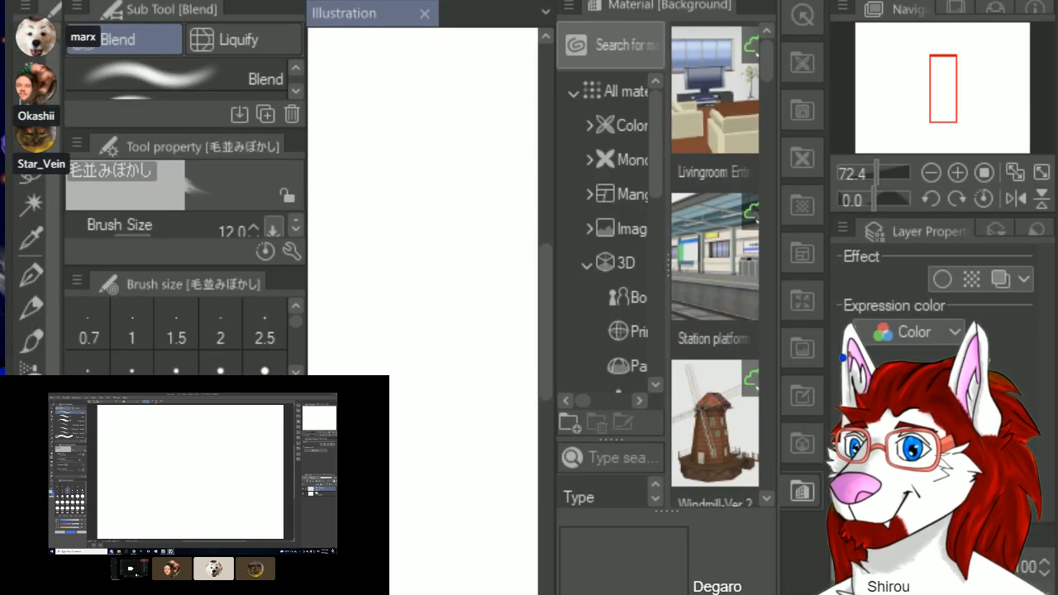
pyautogui.doubleClick(477, 10)
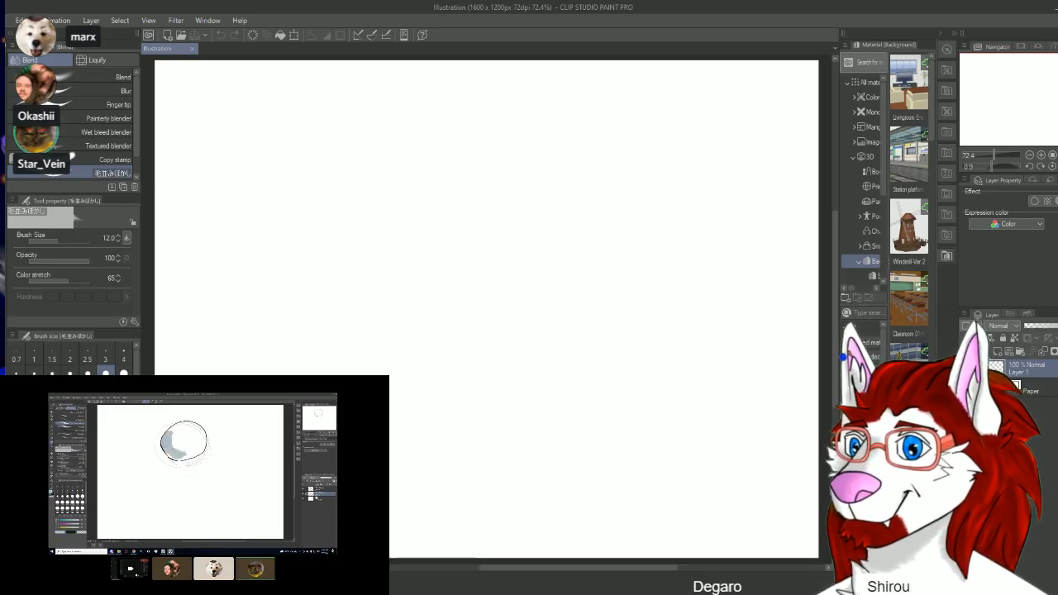
# Step: Choose the Thin Gouache brush from the Thick paint brush group
pyautogui.press('p')
pyautogui.click(98, 77)
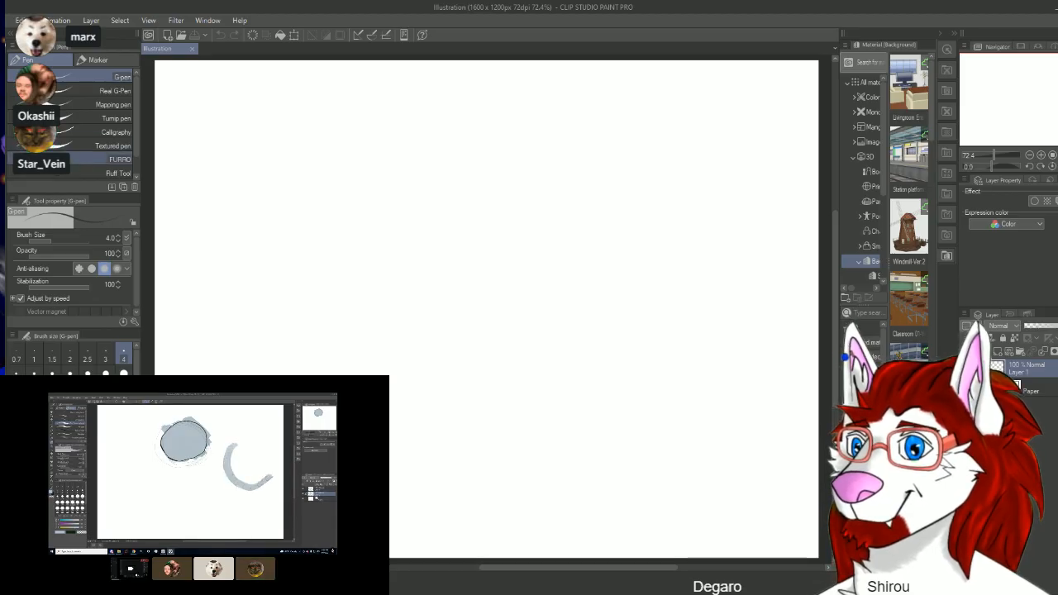
pyautogui.press('b')
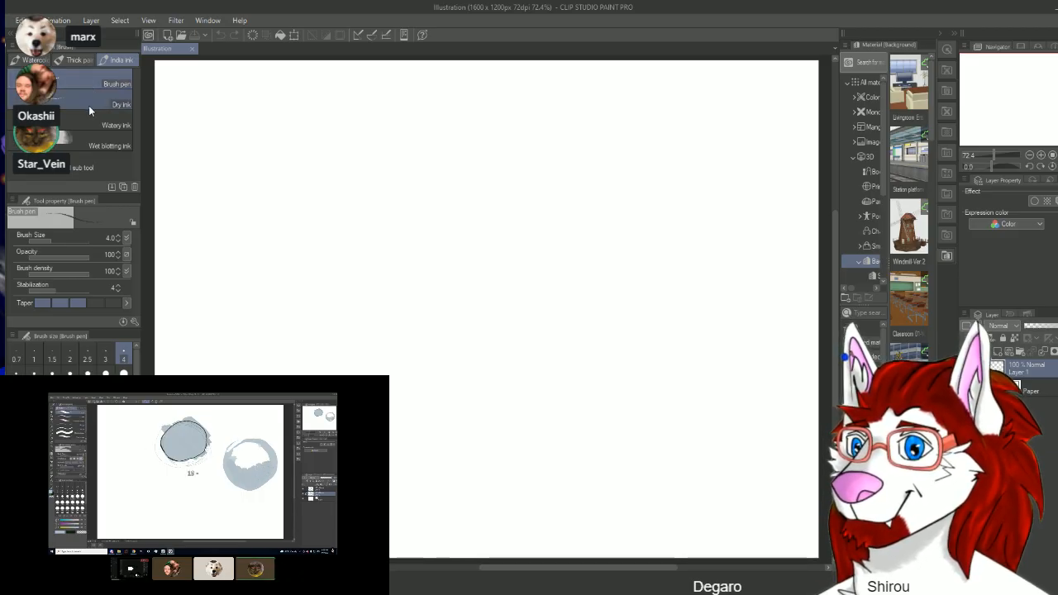
pyautogui.click(34, 59)
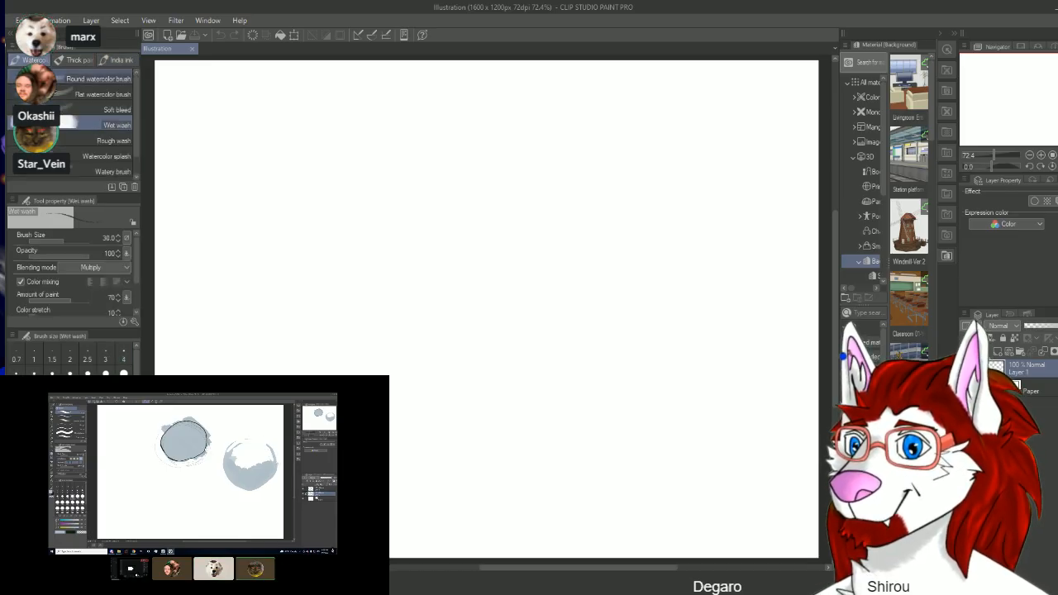
pyautogui.click(58, 79)
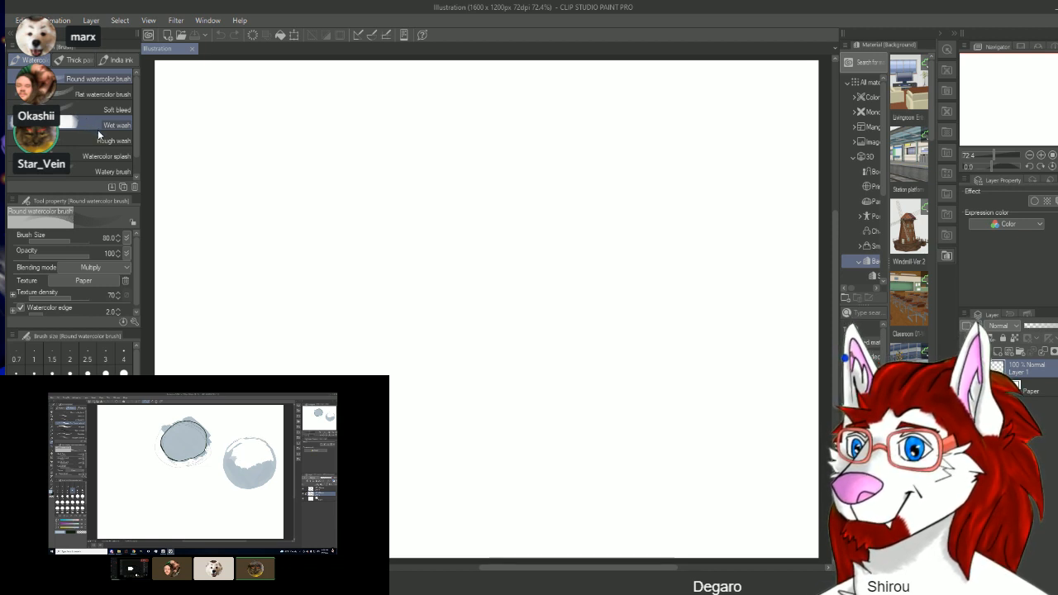
pyautogui.click(82, 58)
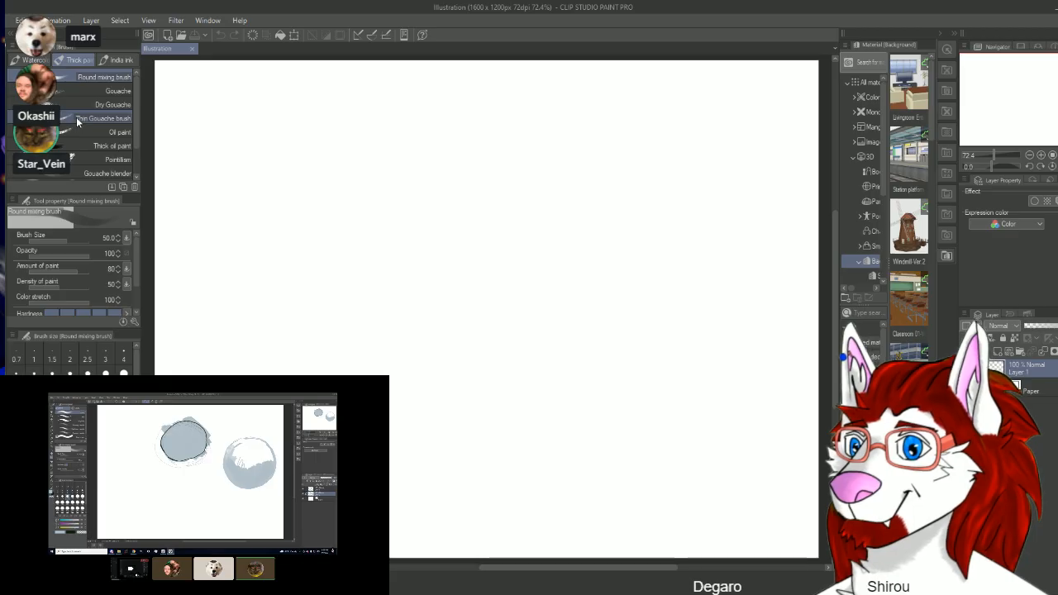
pyautogui.click(77, 117)
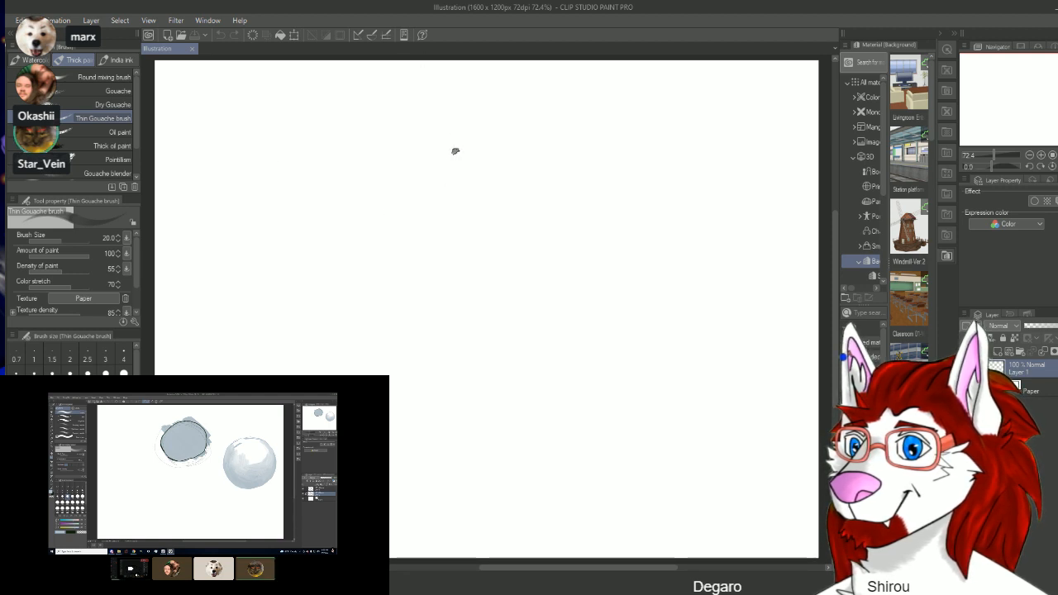
# Step: Draw a round blue circle outline in the upper middle of the canvas with the Thin Gouache brush
pyautogui.moveTo(455, 152)
pyautogui.mouseDown()
pyautogui.moveTo(420, 167)
pyautogui.moveTo(407, 194)
pyautogui.moveTo(403, 225)
pyautogui.moveTo(427, 258)
pyautogui.mouseUp()
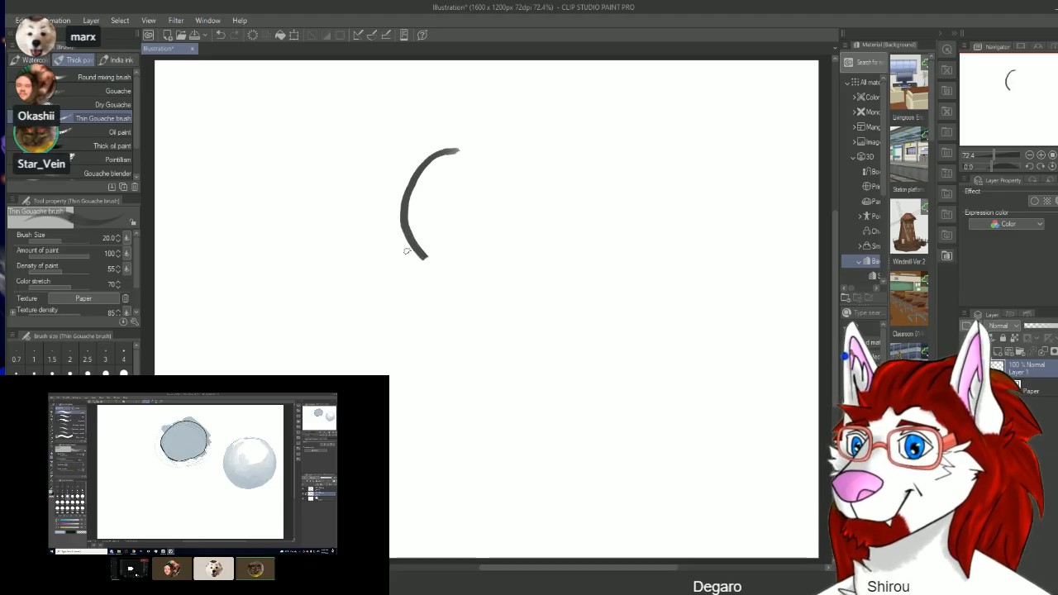
pyautogui.hotkey('ctrl', 'z')
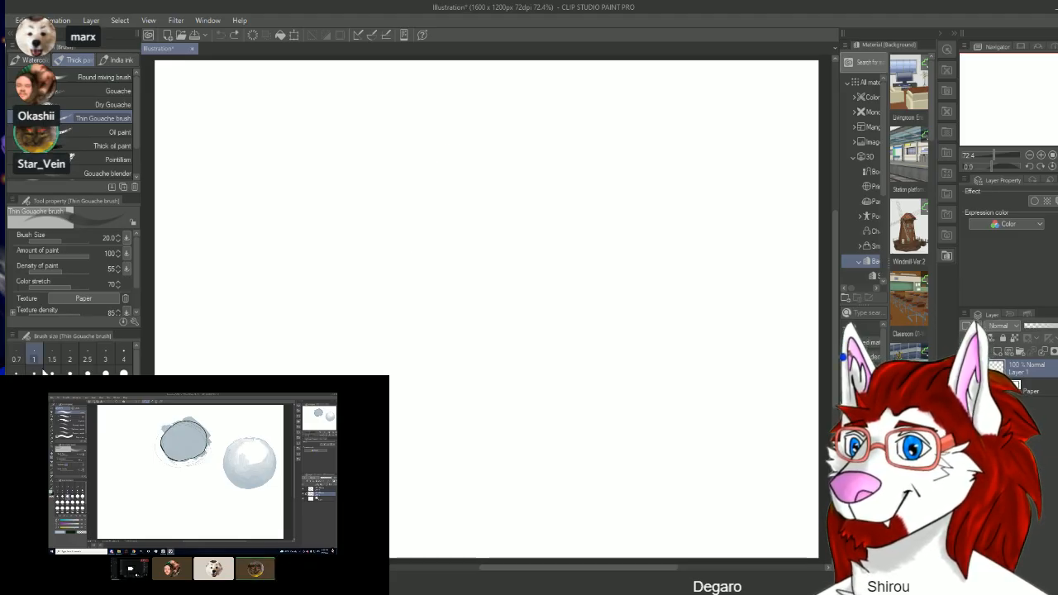
pyautogui.moveTo(76, 487); pyautogui.dragTo(80, 498)
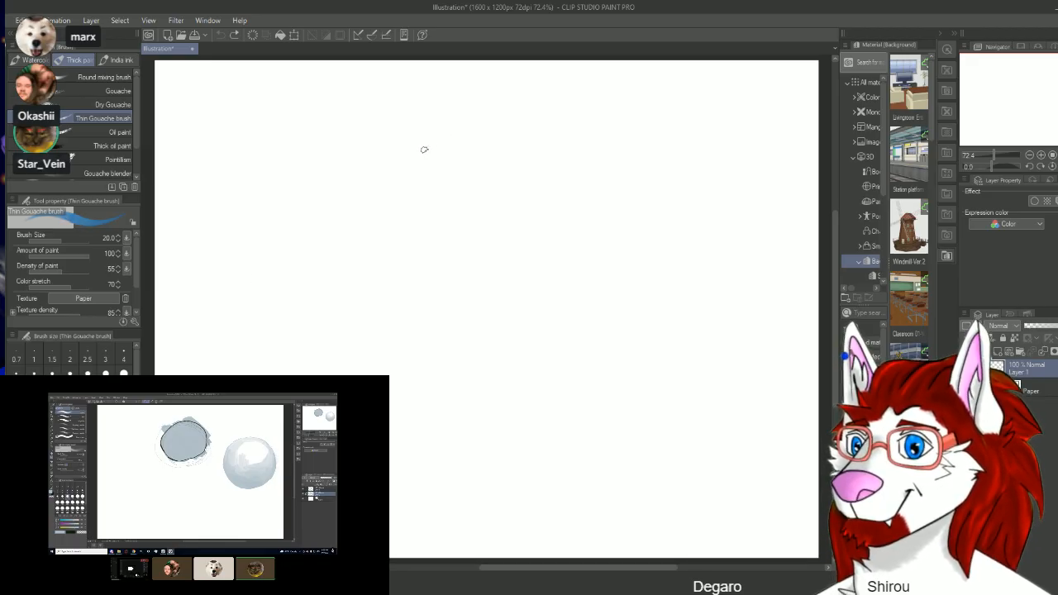
pyautogui.moveTo(428, 151)
pyautogui.mouseDown()
pyautogui.moveTo(395, 202)
pyautogui.moveTo(411, 240)
pyautogui.moveTo(436, 256)
pyautogui.moveTo(487, 250)
pyautogui.moveTo(508, 223)
pyautogui.moveTo(508, 195)
pyautogui.moveTo(493, 170)
pyautogui.moveTo(425, 152)
pyautogui.mouseUp()
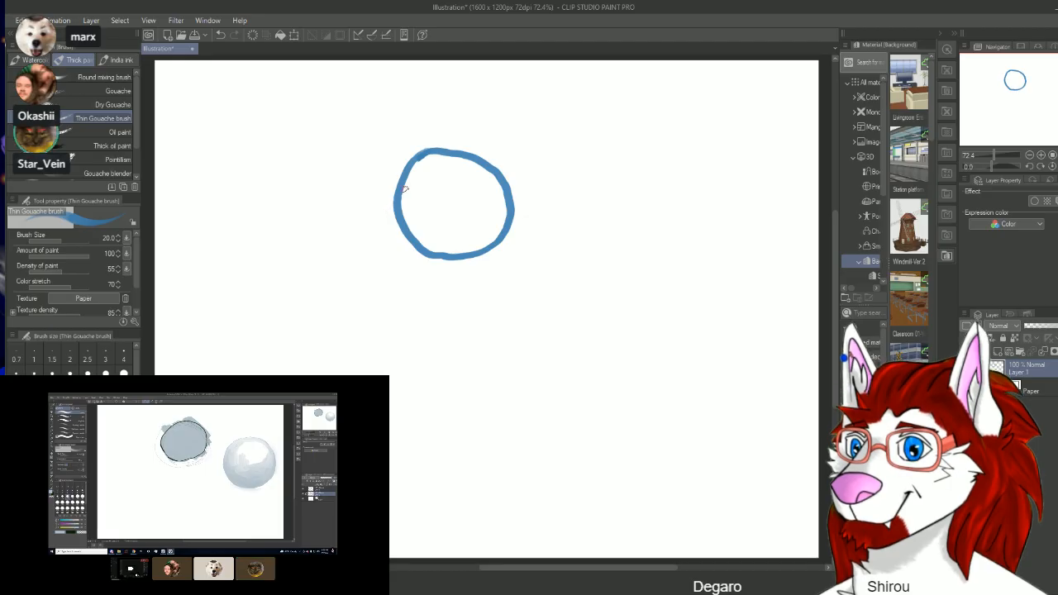
# Step: Build up a thick blue shadow along the lower-left and bottom inner edge of the circle
pyautogui.moveTo(402, 197); pyautogui.dragTo(415, 229)
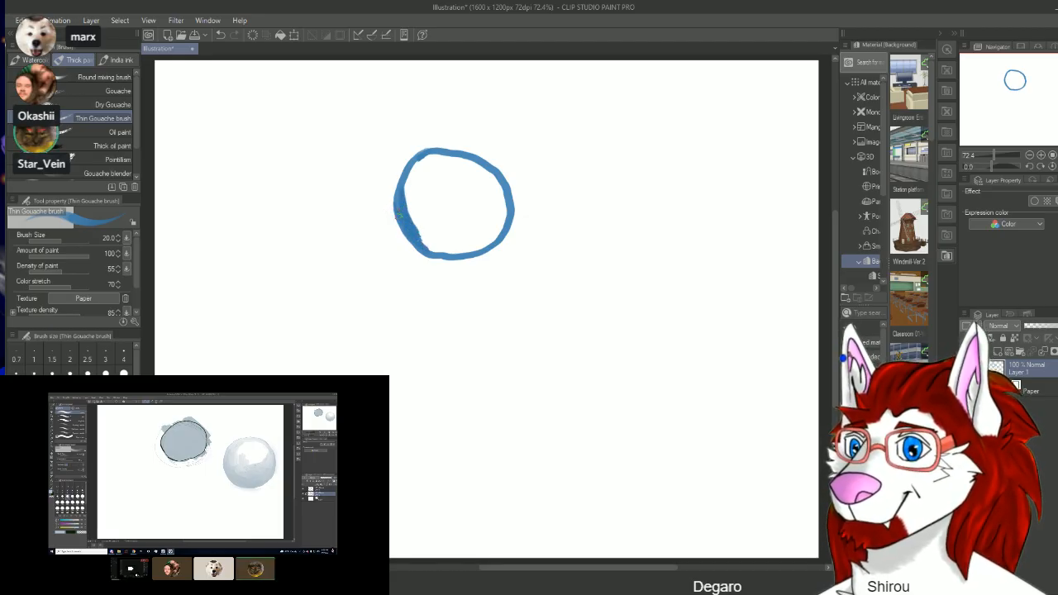
pyautogui.moveTo(397, 201); pyautogui.dragTo(416, 239)
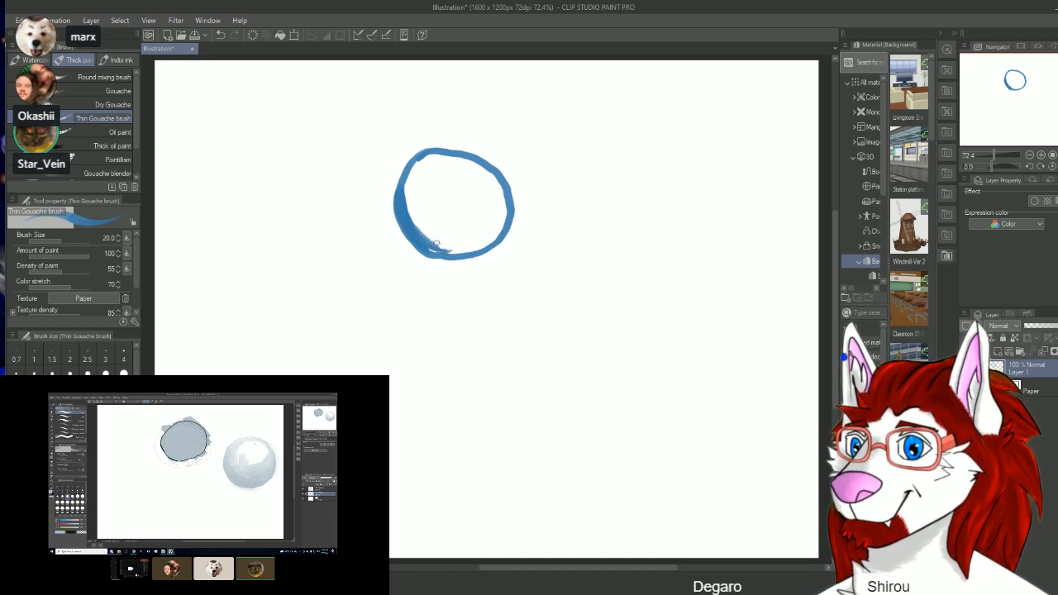
pyautogui.moveTo(435, 245)
pyautogui.mouseDown()
pyautogui.moveTo(468, 247)
pyautogui.moveTo(430, 242)
pyautogui.mouseUp()
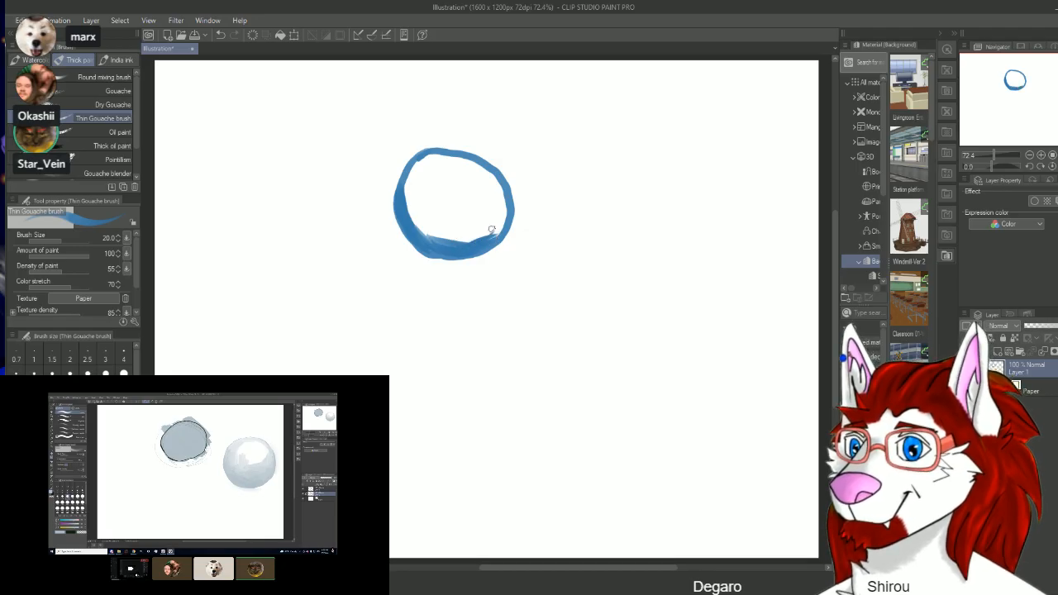
pyautogui.moveTo(476, 239); pyautogui.dragTo(417, 228)
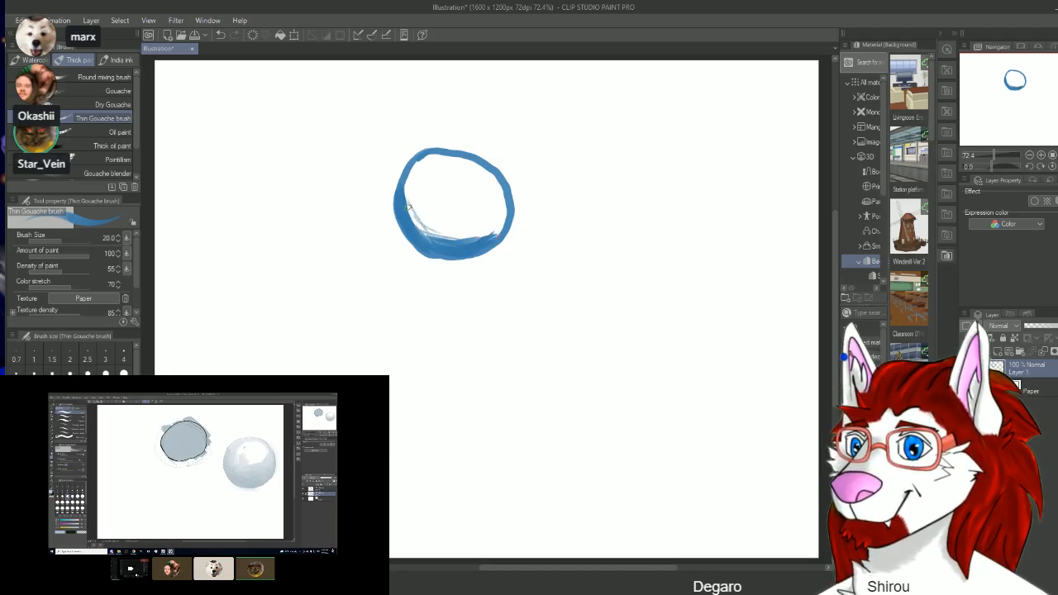
pyautogui.moveTo(417, 220)
pyautogui.mouseDown()
pyautogui.moveTo(438, 235)
pyautogui.moveTo(491, 235)
pyautogui.mouseUp()
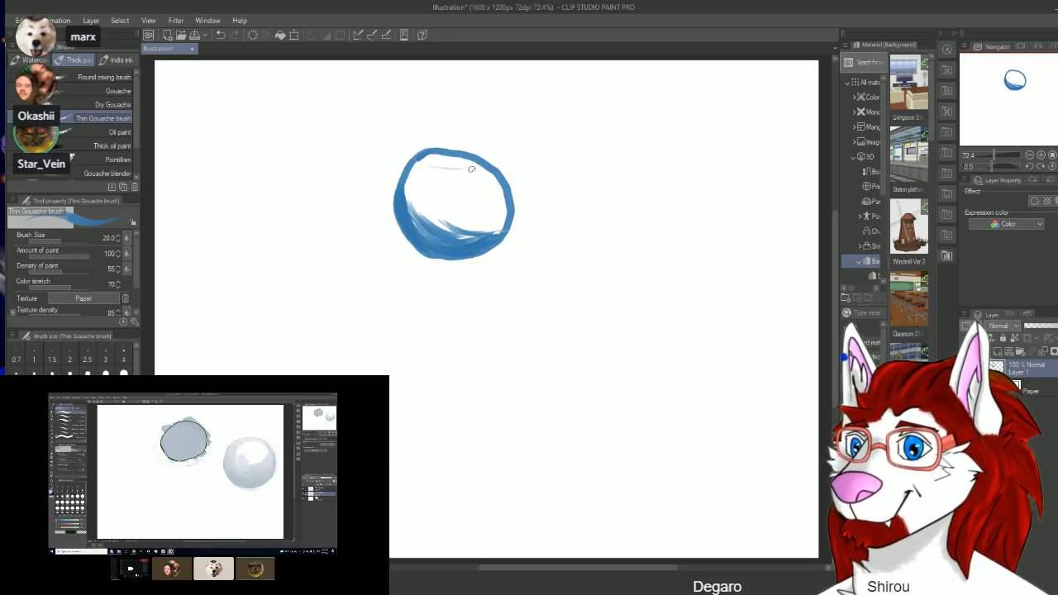
# Step: Add light diagonal blue hatching strokes across the circle's interior, extending from the shadow towards the top
pyautogui.moveTo(435, 159)
pyautogui.mouseDown()
pyautogui.moveTo(466, 168)
pyautogui.moveTo(461, 192)
pyautogui.mouseUp()
pyautogui.moveTo(415, 178); pyautogui.dragTo(472, 209)
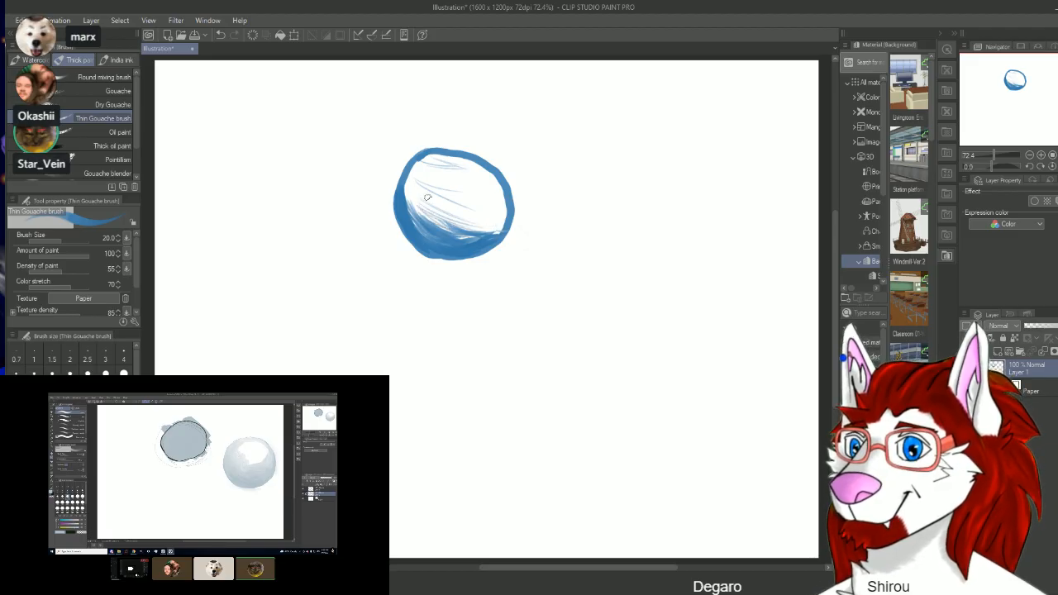
pyautogui.moveTo(480, 225)
pyautogui.mouseDown()
pyautogui.moveTo(431, 199)
pyautogui.moveTo(474, 229)
pyautogui.mouseUp()
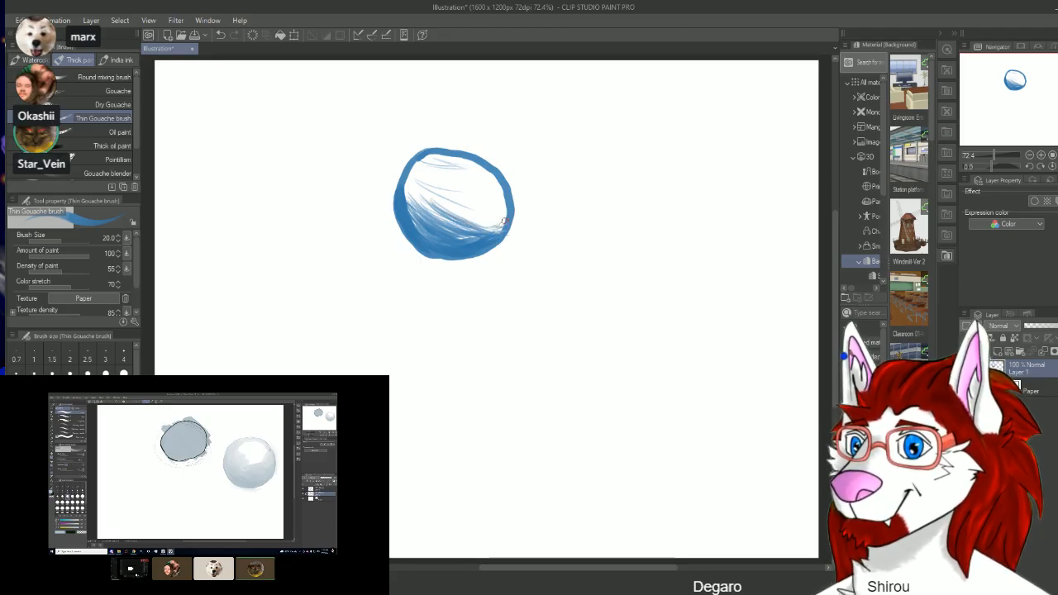
pyautogui.moveTo(469, 214)
pyautogui.mouseDown()
pyautogui.moveTo(418, 184)
pyautogui.moveTo(411, 200)
pyautogui.moveTo(422, 194)
pyautogui.moveTo(411, 181)
pyautogui.moveTo(452, 185)
pyautogui.moveTo(488, 163)
pyautogui.mouseUp()
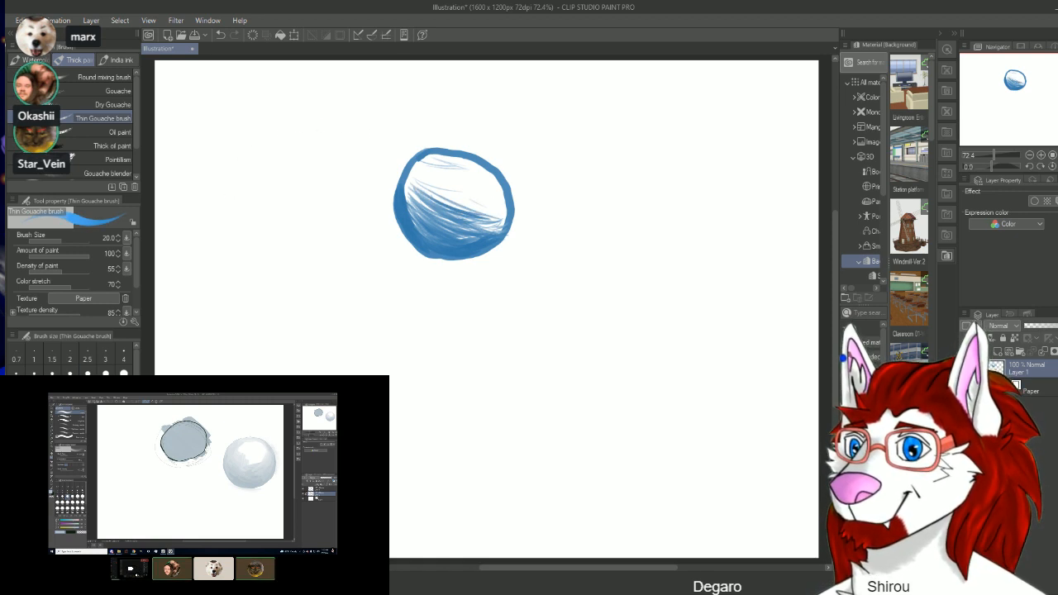
# Step: Paint brighter blue strokes across the upper-right interior of the circle
pyautogui.moveTo(415, 201)
pyautogui.mouseDown()
pyautogui.moveTo(445, 191)
pyautogui.moveTo(478, 198)
pyautogui.moveTo(438, 175)
pyautogui.moveTo(496, 184)
pyautogui.moveTo(447, 177)
pyautogui.moveTo(454, 160)
pyautogui.moveTo(493, 177)
pyautogui.moveTo(483, 195)
pyautogui.mouseUp()
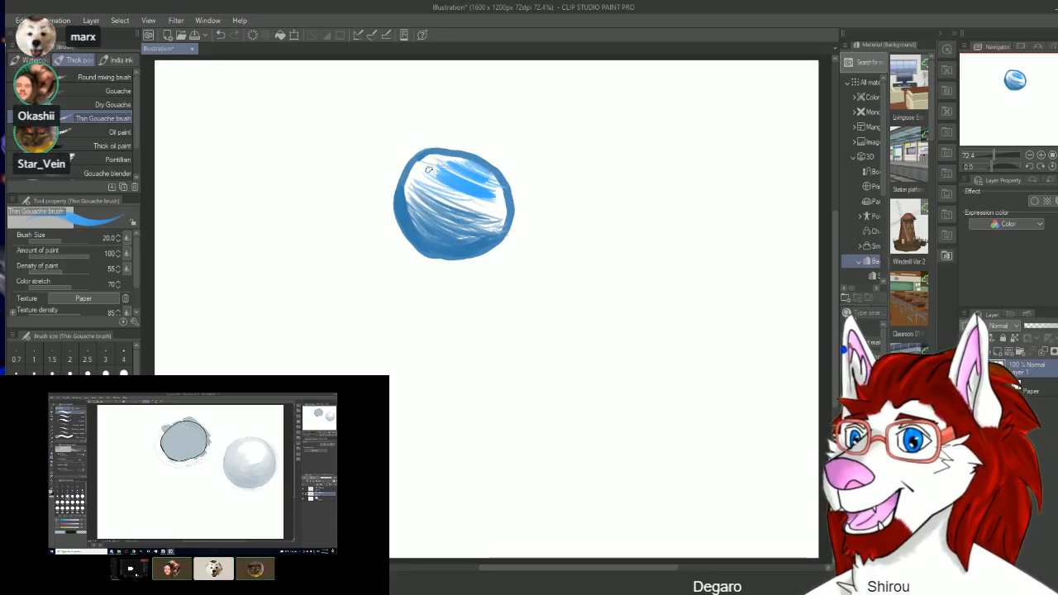
pyautogui.moveTo(428, 168)
pyautogui.mouseDown()
pyautogui.moveTo(497, 201)
pyautogui.moveTo(452, 185)
pyautogui.mouseUp()
pyautogui.press('e')
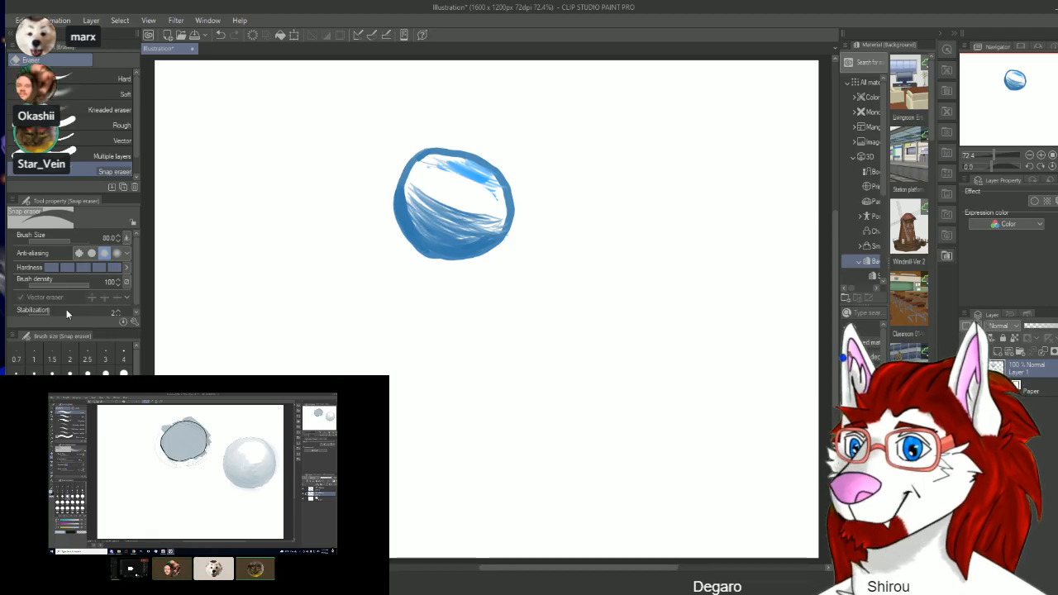
pyautogui.hotkey('ctrl', 'z')
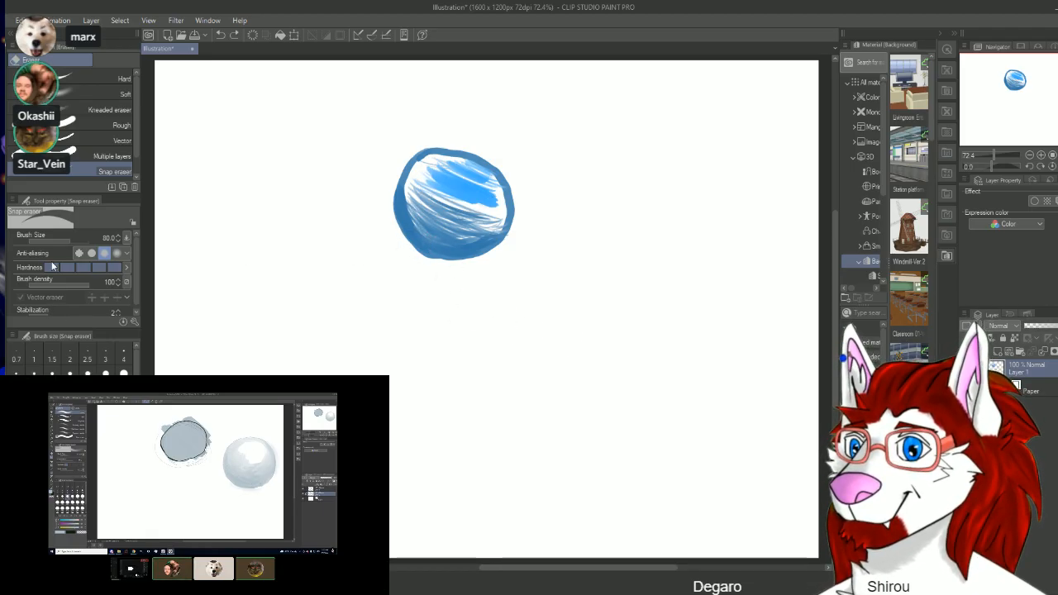
# Step: Smooth the shading strokes in the lower and left part of the ball using the Painterly blender at brush size 50
pyautogui.press('j')
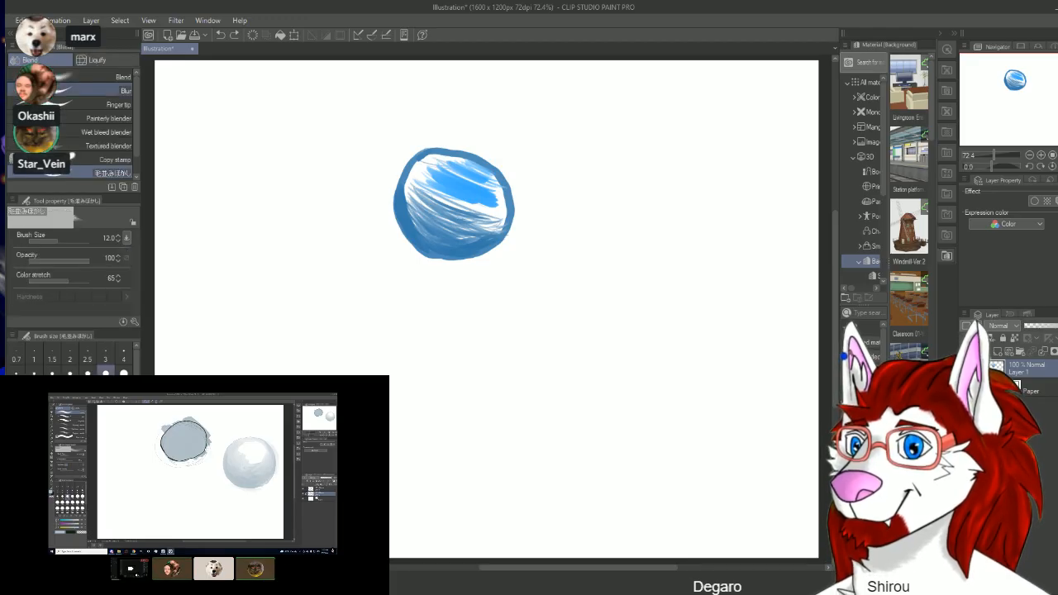
pyautogui.click(99, 118)
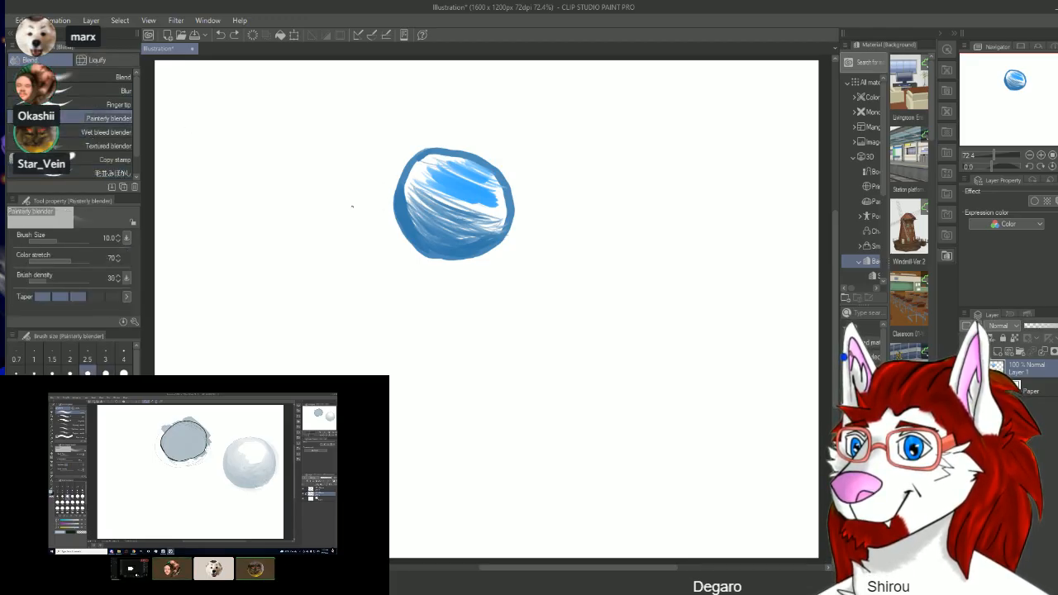
pyautogui.click(52, 400)
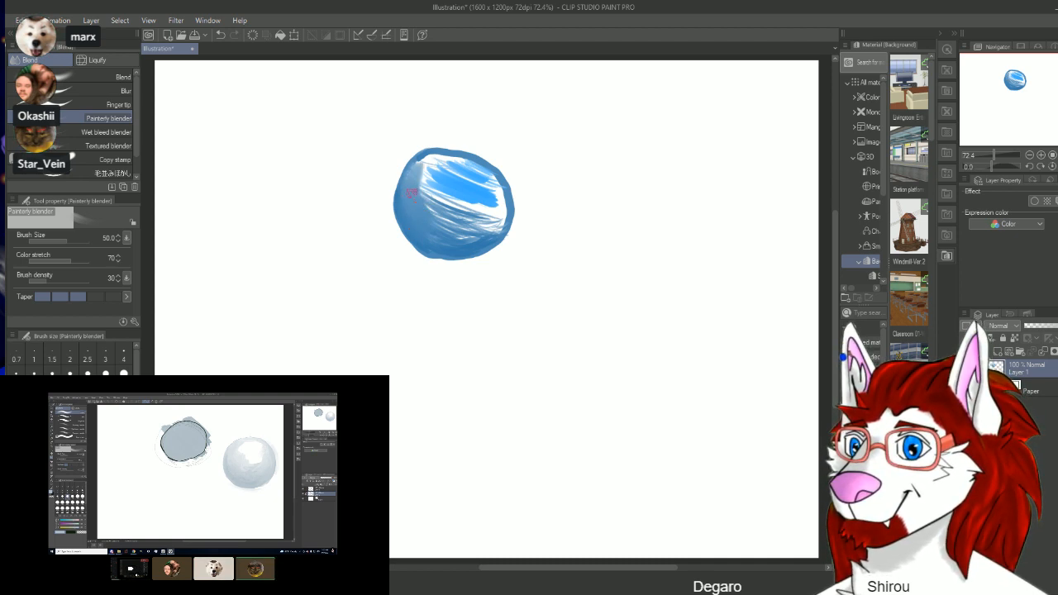
pyautogui.moveTo(429, 234); pyautogui.dragTo(475, 230)
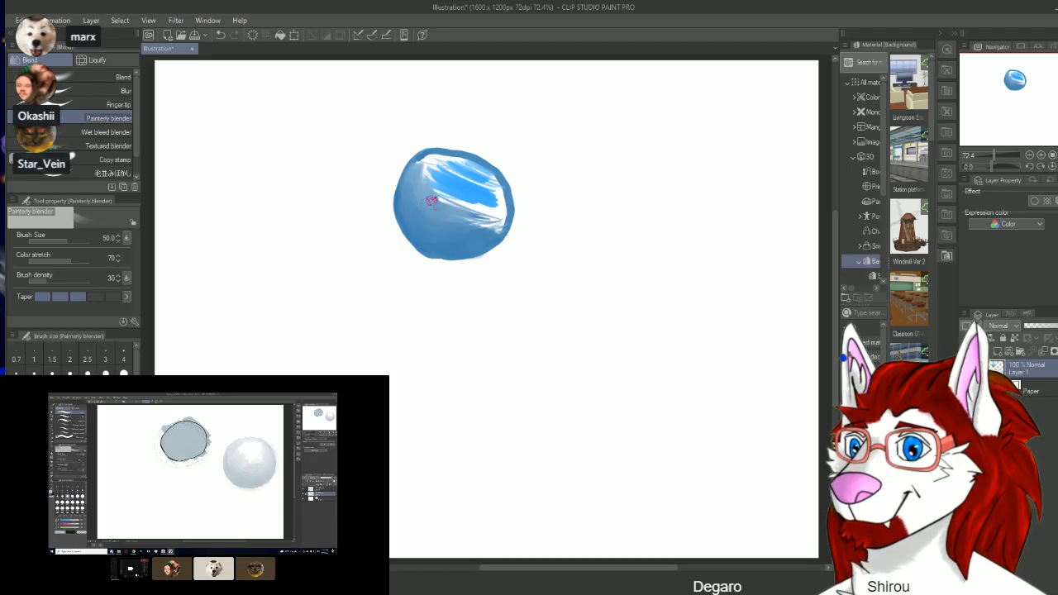
pyautogui.moveTo(474, 217)
pyautogui.mouseDown()
pyautogui.moveTo(490, 215)
pyautogui.moveTo(483, 230)
pyautogui.moveTo(454, 227)
pyautogui.mouseUp()
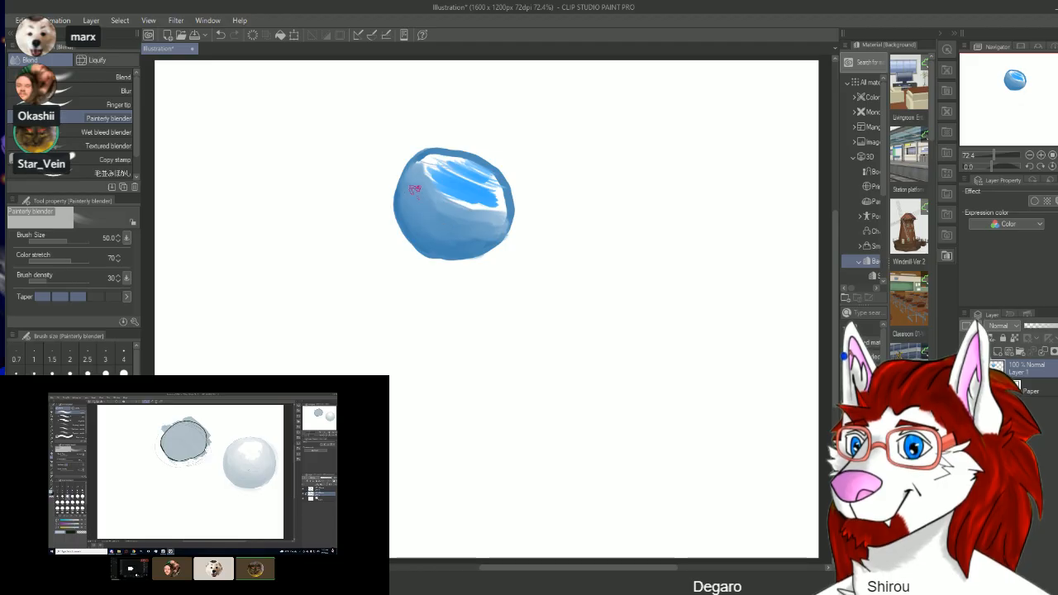
# Step: Blend the remaining white gaps, bright strokes and outline of the ball into a soft, even blue
pyautogui.moveTo(501, 222)
pyautogui.mouseDown()
pyautogui.moveTo(460, 208)
pyautogui.moveTo(478, 202)
pyautogui.moveTo(423, 167)
pyautogui.moveTo(492, 216)
pyautogui.moveTo(503, 197)
pyautogui.moveTo(495, 187)
pyautogui.moveTo(453, 170)
pyautogui.moveTo(501, 180)
pyautogui.moveTo(495, 173)
pyautogui.moveTo(498, 186)
pyautogui.moveTo(451, 166)
pyautogui.moveTo(486, 190)
pyautogui.moveTo(506, 187)
pyautogui.moveTo(436, 191)
pyautogui.moveTo(479, 171)
pyautogui.moveTo(454, 193)
pyautogui.moveTo(467, 193)
pyautogui.moveTo(450, 184)
pyautogui.moveTo(475, 171)
pyautogui.moveTo(435, 151)
pyautogui.moveTo(413, 164)
pyautogui.moveTo(419, 179)
pyautogui.moveTo(399, 199)
pyautogui.moveTo(432, 246)
pyautogui.moveTo(495, 235)
pyautogui.moveTo(500, 225)
pyautogui.moveTo(433, 204)
pyautogui.moveTo(430, 185)
pyautogui.moveTo(459, 184)
pyautogui.moveTo(434, 180)
pyautogui.moveTo(468, 246)
pyautogui.moveTo(494, 234)
pyautogui.moveTo(439, 196)
pyautogui.moveTo(460, 184)
pyautogui.moveTo(496, 208)
pyautogui.moveTo(500, 180)
pyautogui.moveTo(427, 154)
pyautogui.moveTo(458, 149)
pyautogui.moveTo(434, 184)
pyautogui.moveTo(432, 156)
pyautogui.moveTo(489, 155)
pyautogui.moveTo(430, 151)
pyautogui.moveTo(400, 182)
pyautogui.moveTo(404, 199)
pyautogui.moveTo(416, 170)
pyautogui.moveTo(446, 204)
pyautogui.moveTo(407, 194)
pyautogui.moveTo(429, 167)
pyautogui.moveTo(499, 185)
pyautogui.mouseUp()
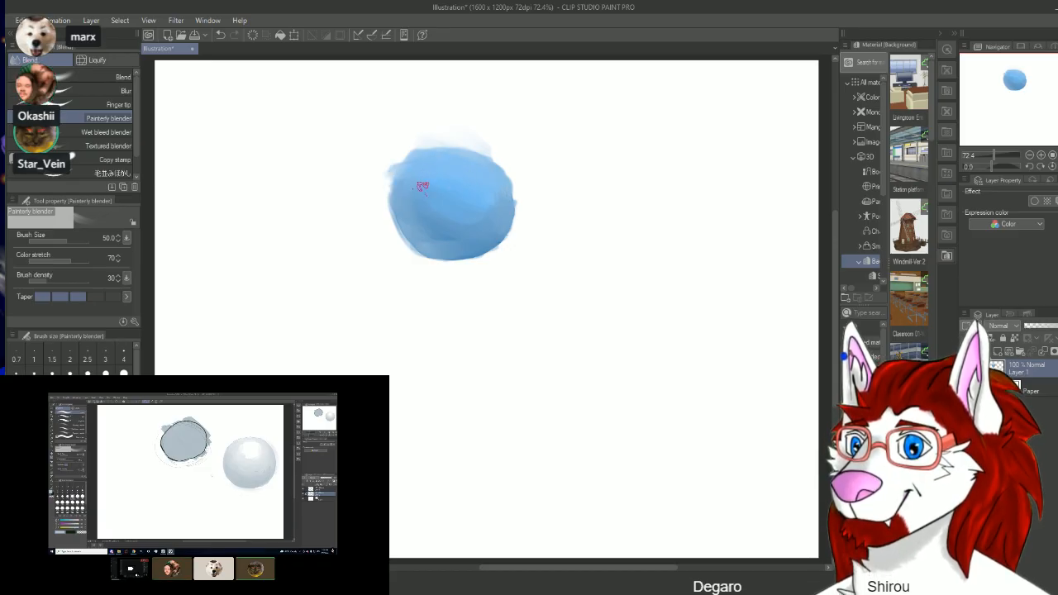
pyautogui.moveTo(383, 179); pyautogui.dragTo(408, 229)
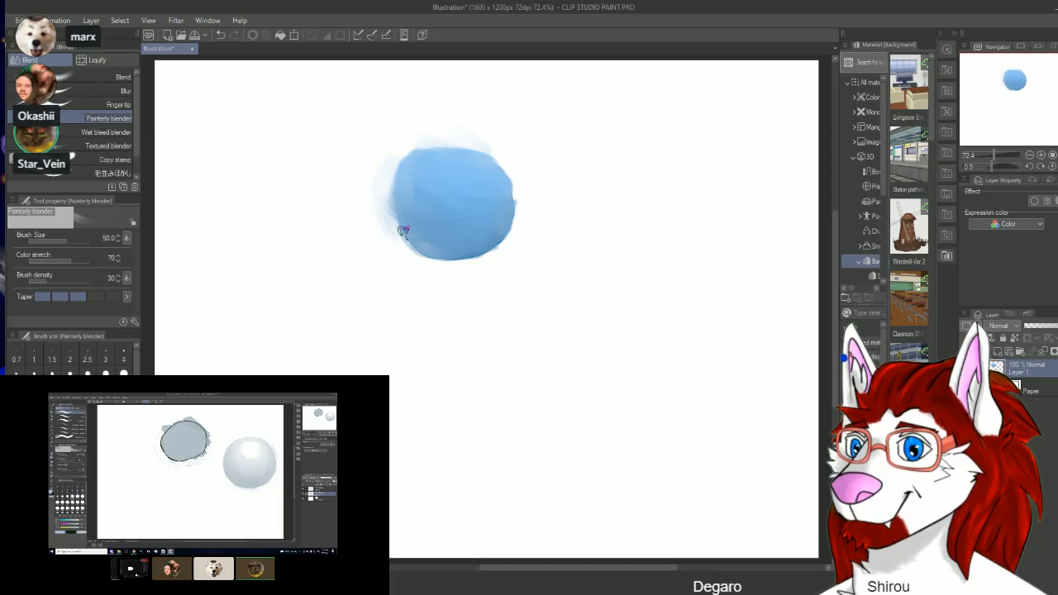
pyautogui.moveTo(415, 212)
pyautogui.mouseDown()
pyautogui.moveTo(412, 180)
pyautogui.moveTo(407, 219)
pyautogui.mouseUp()
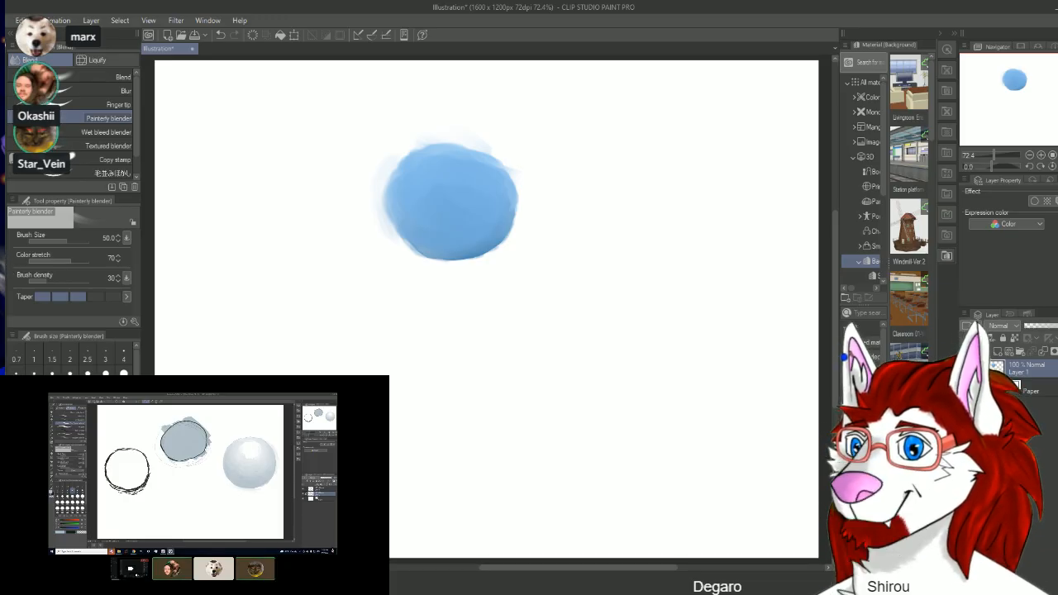
# Step: Erase small highlight areas near the top of the blue ball with the Snap eraser and soften them with the Painterly blender
pyautogui.press('e')
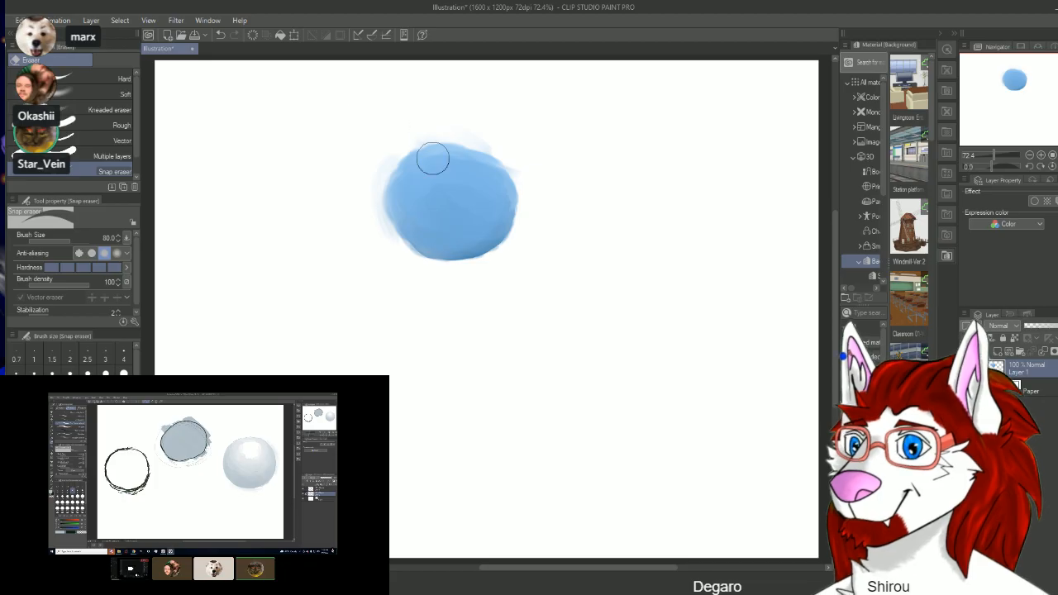
pyautogui.moveTo(449, 176); pyautogui.dragTo(450, 172)
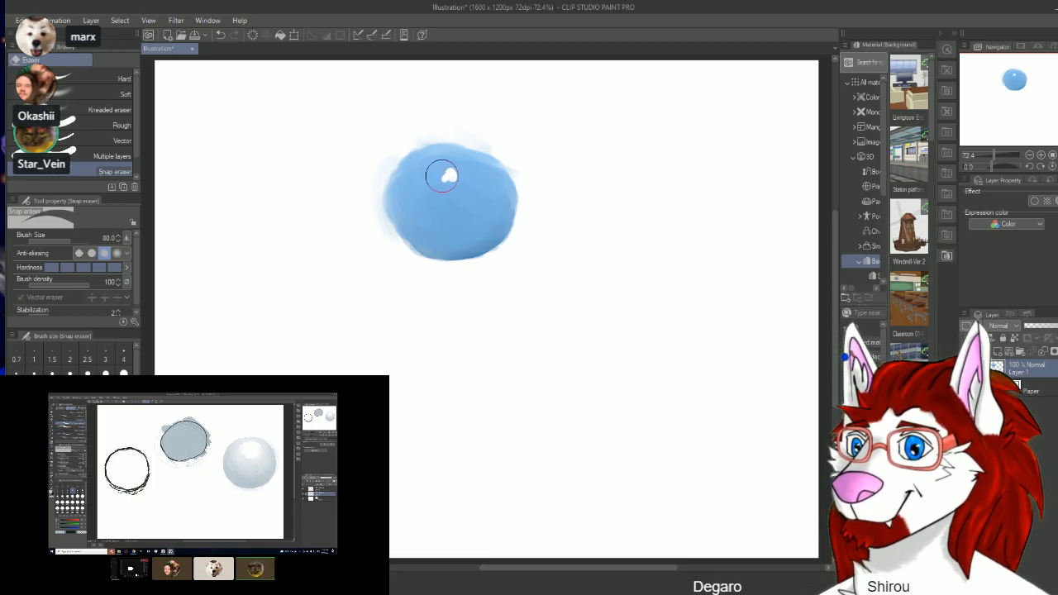
pyautogui.press('j')
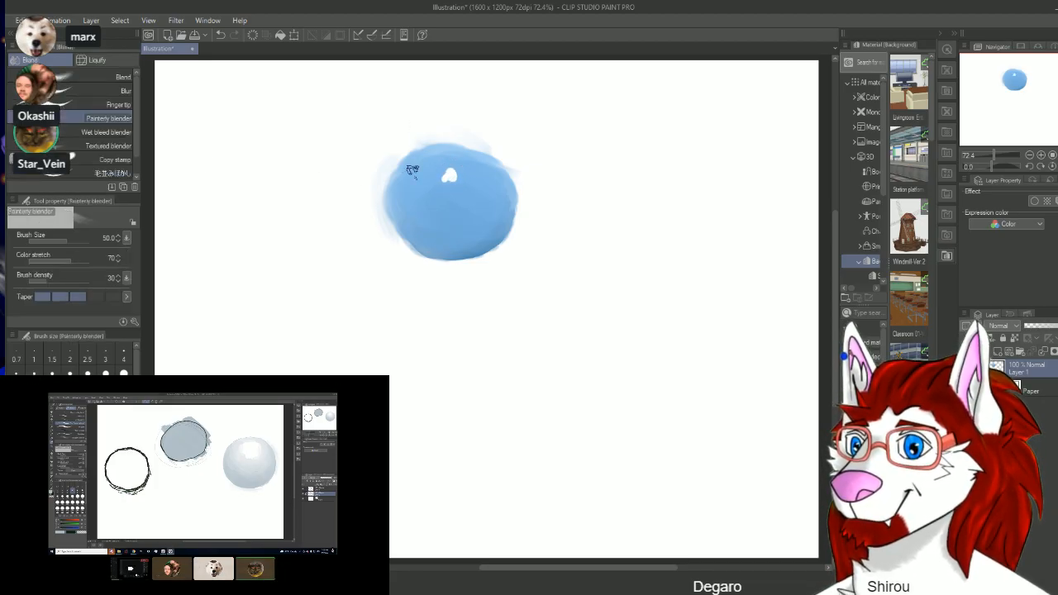
pyautogui.moveTo(449, 175); pyautogui.dragTo(448, 171)
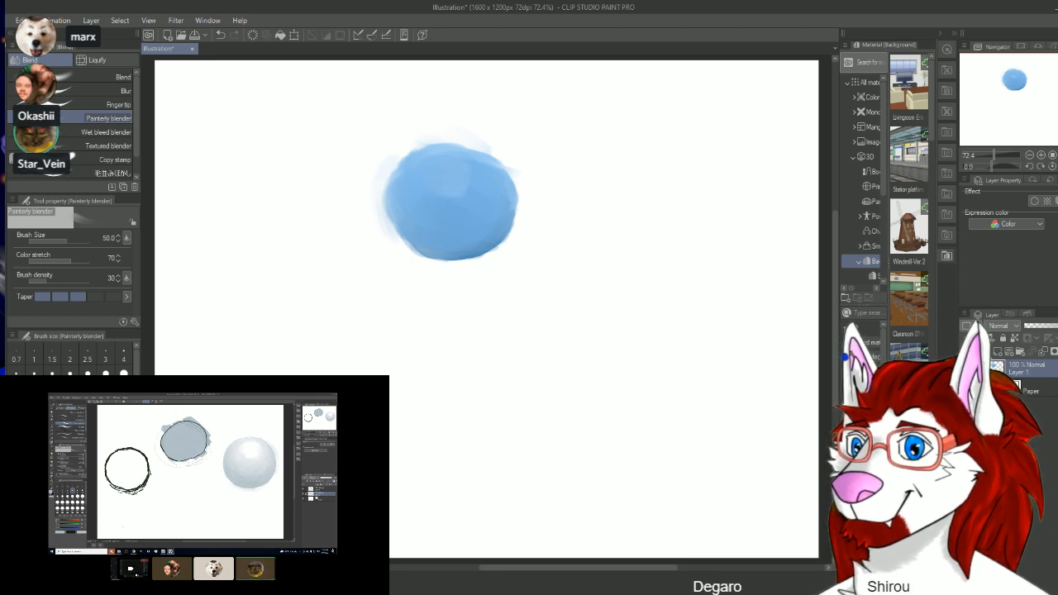
pyautogui.press('e')
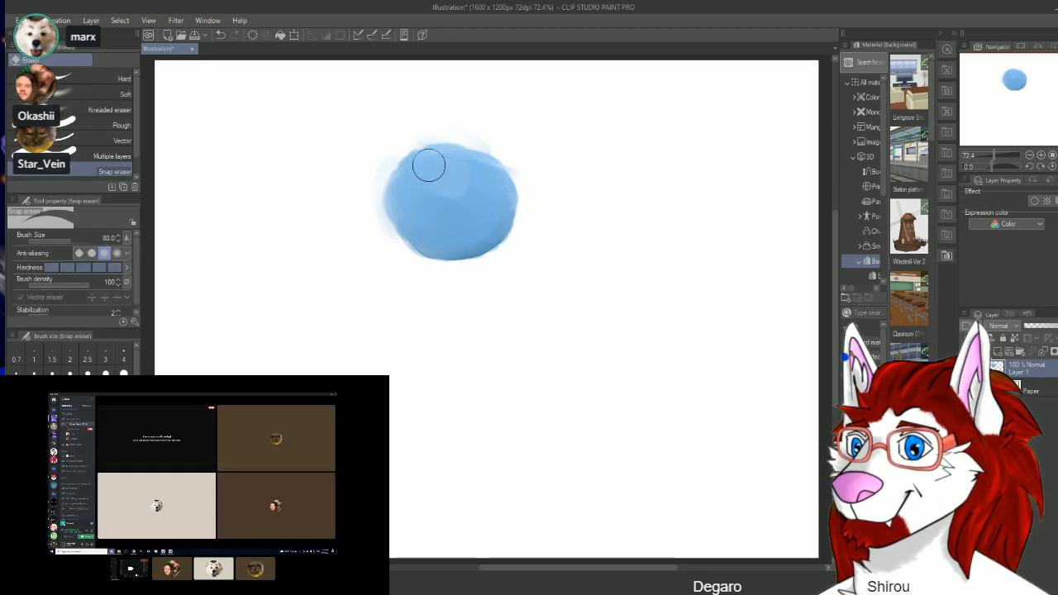
pyautogui.moveTo(449, 177)
pyautogui.mouseDown()
pyautogui.moveTo(474, 180)
pyautogui.moveTo(440, 194)
pyautogui.moveTo(431, 169)
pyautogui.moveTo(482, 194)
pyautogui.moveTo(450, 203)
pyautogui.moveTo(422, 175)
pyautogui.moveTo(435, 160)
pyautogui.moveTo(464, 162)
pyautogui.moveTo(474, 178)
pyautogui.moveTo(452, 190)
pyautogui.moveTo(457, 181)
pyautogui.moveTo(486, 211)
pyautogui.moveTo(474, 225)
pyautogui.moveTo(443, 222)
pyautogui.moveTo(415, 179)
pyautogui.moveTo(429, 162)
pyautogui.moveTo(485, 176)
pyautogui.moveTo(484, 201)
pyautogui.moveTo(459, 175)
pyautogui.moveTo(465, 182)
pyautogui.moveTo(447, 193)
pyautogui.moveTo(431, 179)
pyautogui.moveTo(469, 173)
pyautogui.moveTo(455, 146)
pyautogui.moveTo(496, 195)
pyautogui.moveTo(477, 216)
pyautogui.moveTo(405, 192)
pyautogui.moveTo(416, 180)
pyautogui.moveTo(451, 212)
pyautogui.moveTo(479, 212)
pyautogui.moveTo(499, 168)
pyautogui.moveTo(497, 214)
pyautogui.moveTo(493, 204)
pyautogui.moveTo(505, 211)
pyautogui.moveTo(441, 252)
pyautogui.moveTo(496, 232)
pyautogui.moveTo(492, 220)
pyautogui.moveTo(466, 250)
pyautogui.moveTo(463, 229)
pyautogui.moveTo(411, 234)
pyautogui.moveTo(478, 241)
pyautogui.moveTo(471, 223)
pyautogui.moveTo(504, 219)
pyautogui.moveTo(499, 208)
pyautogui.moveTo(508, 243)
pyautogui.moveTo(466, 267)
pyautogui.mouseUp()
pyautogui.press('j')
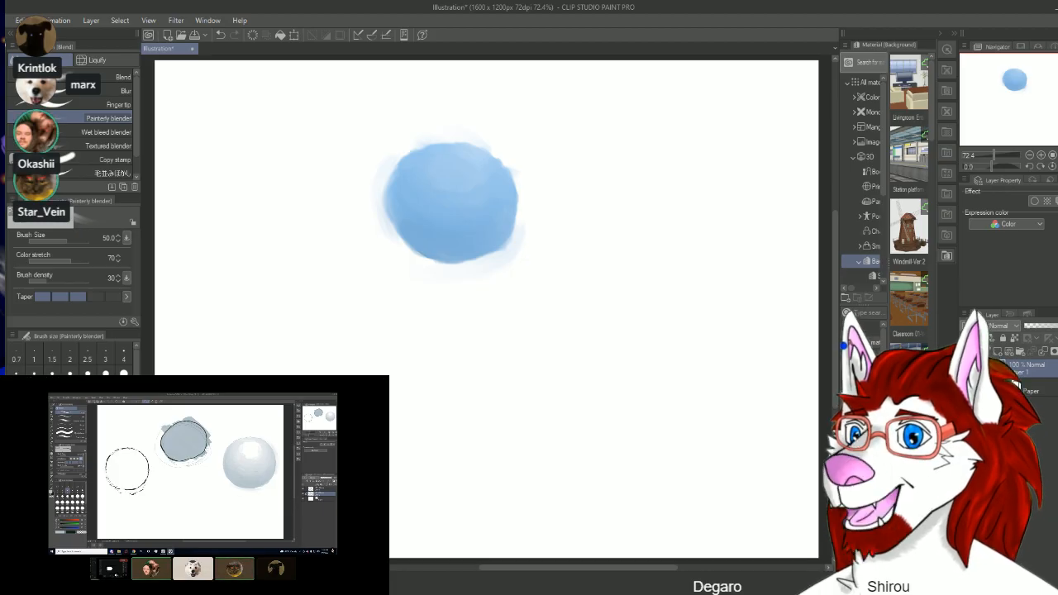
# Step: Sketch a rough circle to the left of the blue ball with the Pencil at brush size 6
pyautogui.press('p')
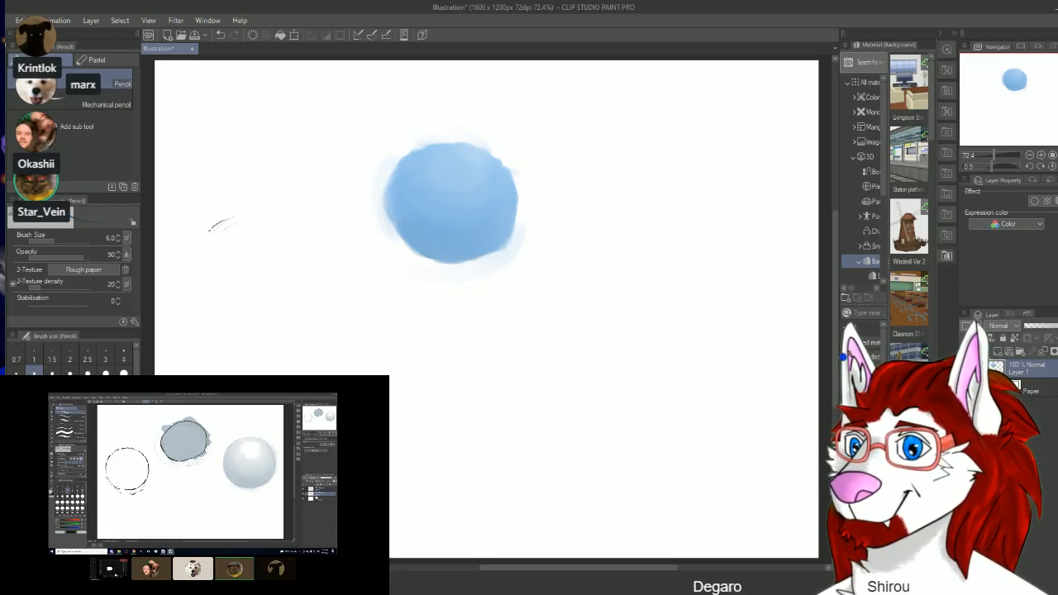
pyautogui.moveTo(209, 231)
pyautogui.mouseDown()
pyautogui.moveTo(192, 267)
pyautogui.moveTo(192, 314)
pyautogui.moveTo(232, 346)
pyautogui.mouseUp()
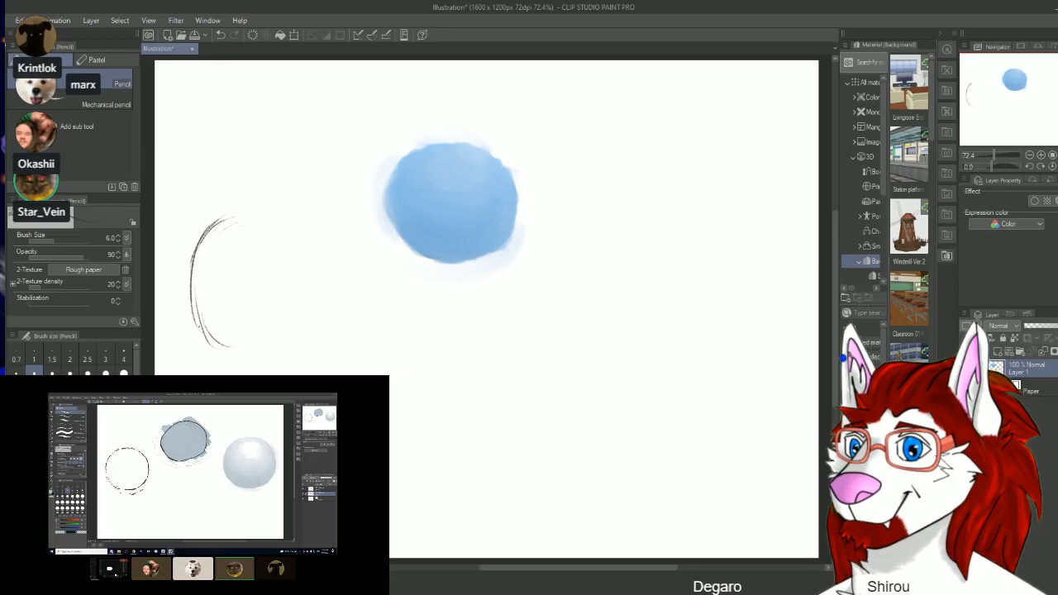
pyautogui.moveTo(309, 347)
pyautogui.mouseDown()
pyautogui.moveTo(339, 310)
pyautogui.moveTo(319, 238)
pyautogui.moveTo(245, 212)
pyautogui.moveTo(265, 213)
pyautogui.mouseUp()
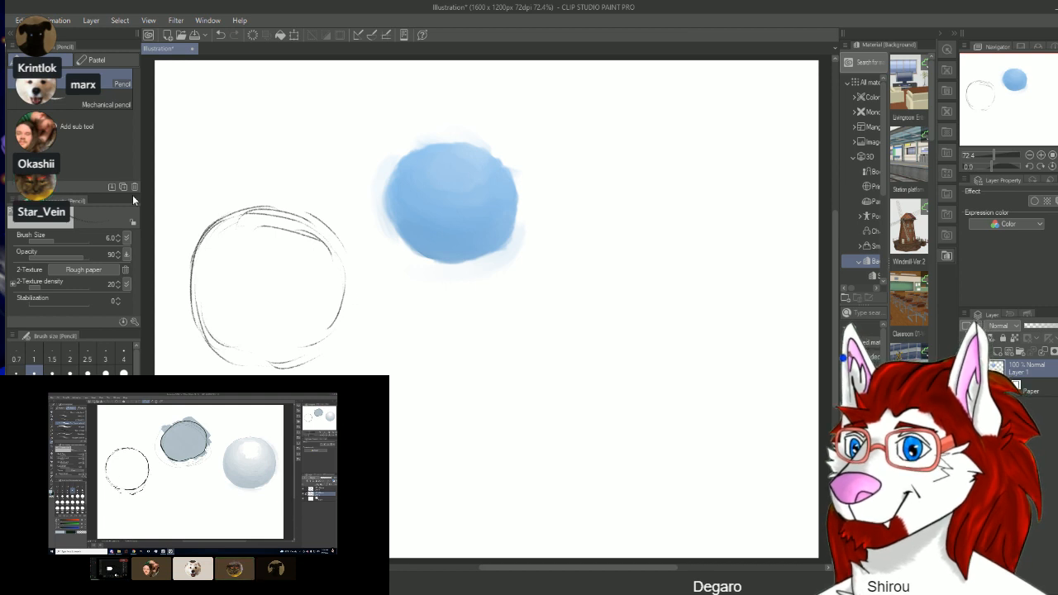
# Step: Erase the stray inner lines of the sketched circle and redraw the outline's lower-right and top parts with the Pencil
pyautogui.press('e')
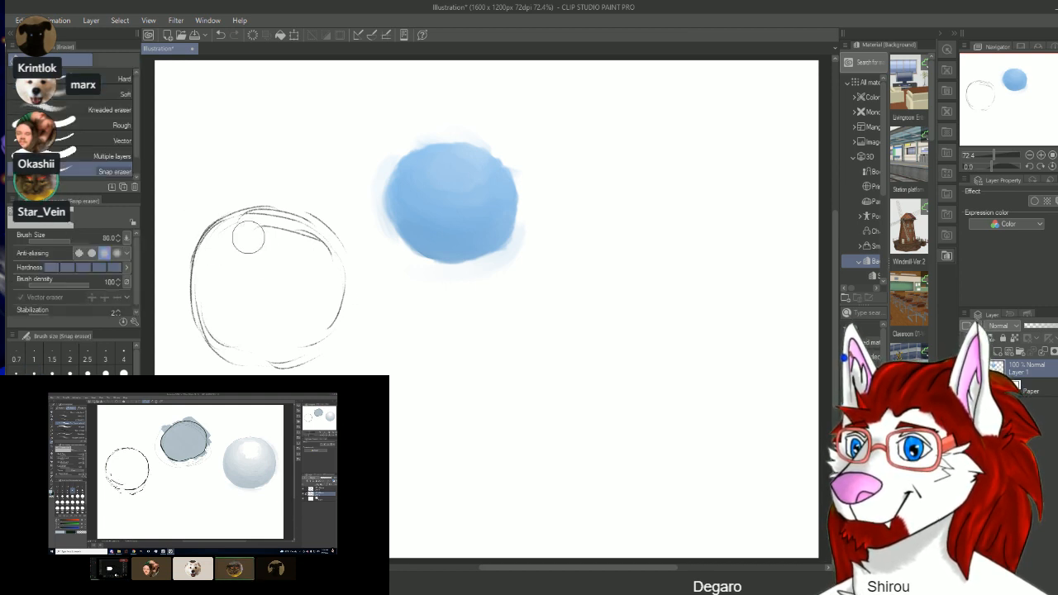
pyautogui.moveTo(244, 235)
pyautogui.mouseDown()
pyautogui.moveTo(310, 248)
pyautogui.moveTo(317, 266)
pyautogui.moveTo(282, 224)
pyautogui.moveTo(238, 235)
pyautogui.mouseUp()
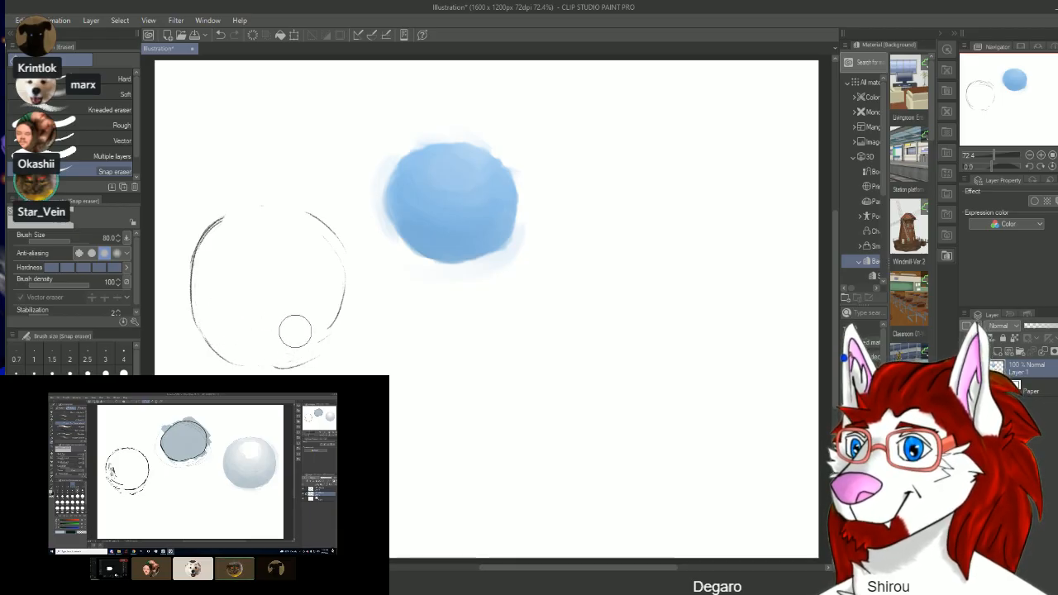
pyautogui.moveTo(312, 336)
pyautogui.mouseDown()
pyautogui.moveTo(291, 340)
pyautogui.moveTo(275, 327)
pyautogui.moveTo(267, 337)
pyautogui.mouseUp()
pyautogui.press('p')
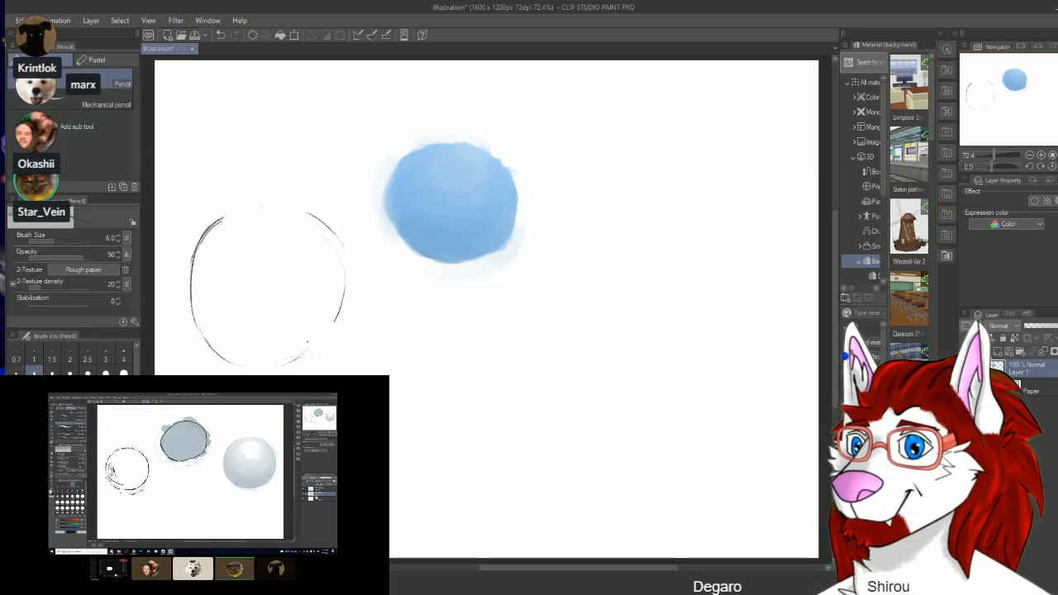
pyautogui.moveTo(311, 357); pyautogui.dragTo(286, 367)
pyautogui.moveTo(252, 207); pyautogui.dragTo(289, 205)
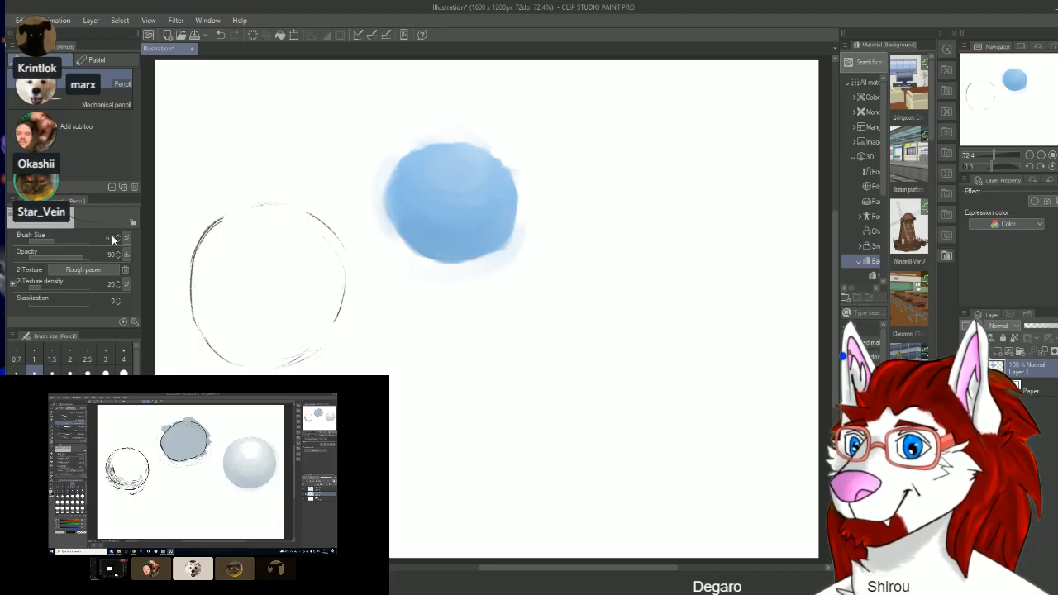
# Step: Draw curved shading strokes inside the circle's left and lower-left edge using the Thin Gouache brush at size 4
pyautogui.click(11, 227)
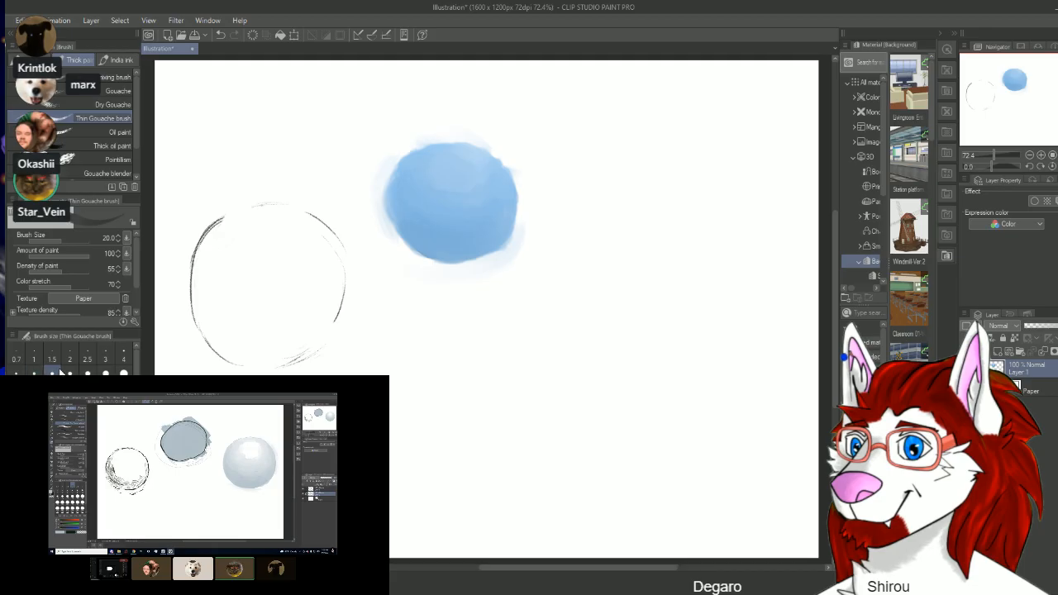
pyautogui.click(123, 357)
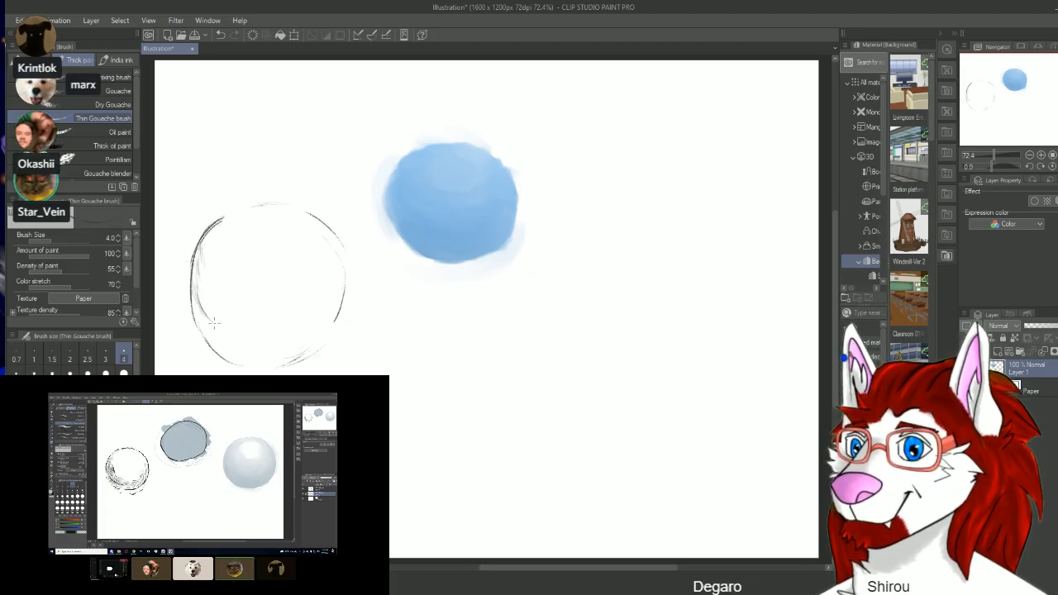
pyautogui.moveTo(214, 278); pyautogui.dragTo(210, 315)
pyautogui.moveTo(196, 269)
pyautogui.mouseDown()
pyautogui.moveTo(219, 350)
pyautogui.moveTo(208, 313)
pyautogui.moveTo(231, 338)
pyautogui.moveTo(268, 348)
pyautogui.moveTo(230, 360)
pyautogui.mouseUp()
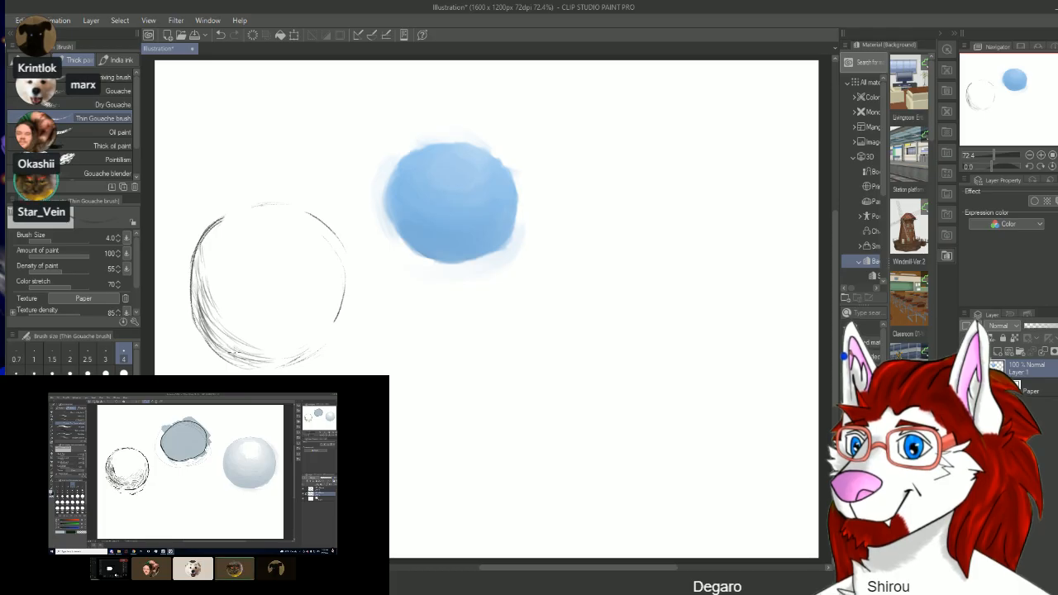
pyautogui.moveTo(257, 321); pyautogui.dragTo(219, 342)
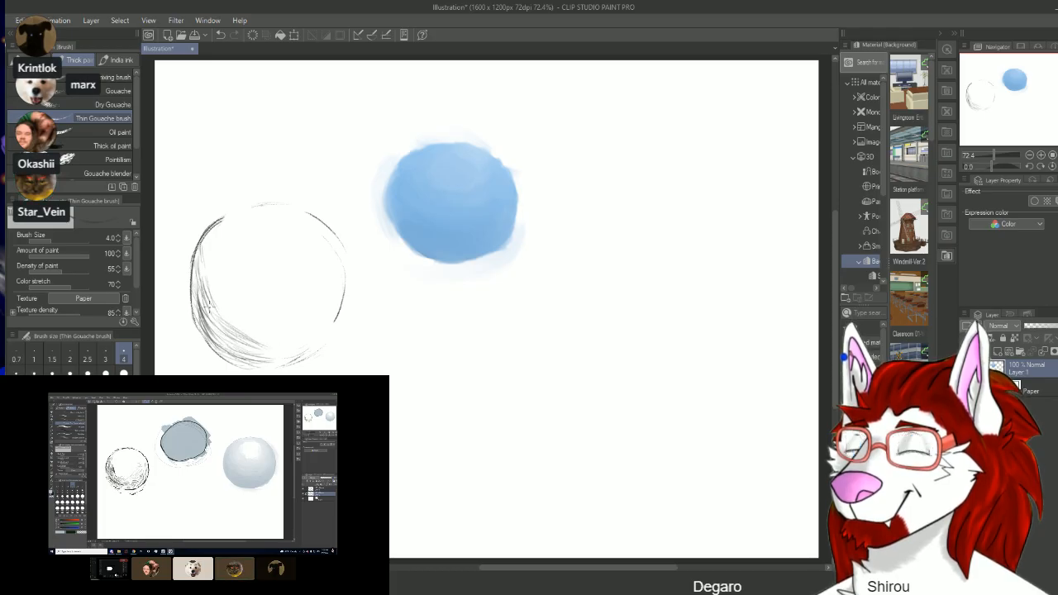
# Step: Extend the curved shading strokes along the circle's bottom and up its right side to the top
pyautogui.moveTo(197, 263)
pyautogui.mouseDown()
pyautogui.moveTo(213, 334)
pyautogui.moveTo(306, 340)
pyautogui.moveTo(319, 328)
pyautogui.moveTo(302, 324)
pyautogui.moveTo(326, 294)
pyautogui.moveTo(324, 242)
pyautogui.mouseUp()
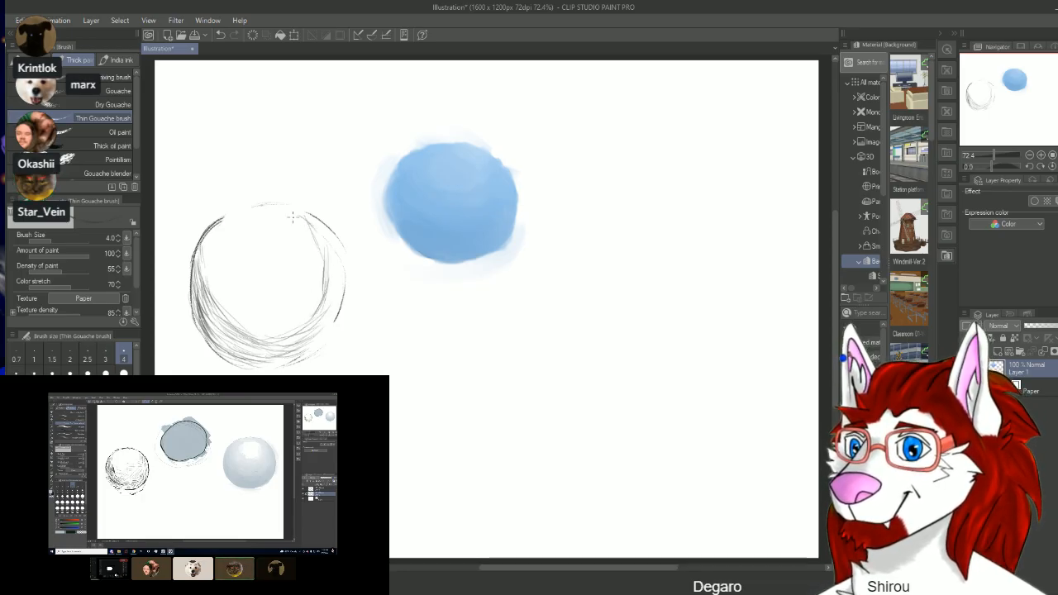
pyautogui.moveTo(275, 213)
pyautogui.mouseDown()
pyautogui.moveTo(319, 235)
pyautogui.moveTo(317, 221)
pyautogui.moveTo(329, 263)
pyautogui.mouseUp()
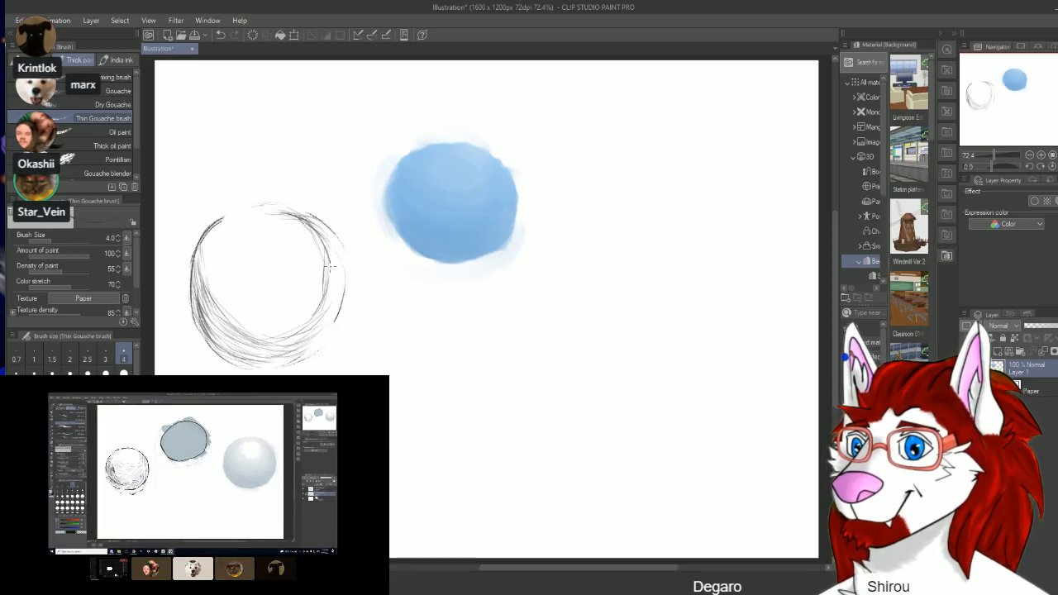
pyautogui.moveTo(307, 227)
pyautogui.mouseDown()
pyautogui.moveTo(341, 278)
pyautogui.moveTo(342, 323)
pyautogui.mouseUp()
pyautogui.moveTo(329, 286)
pyautogui.mouseDown()
pyautogui.moveTo(324, 324)
pyautogui.moveTo(258, 354)
pyautogui.moveTo(215, 306)
pyautogui.mouseUp()
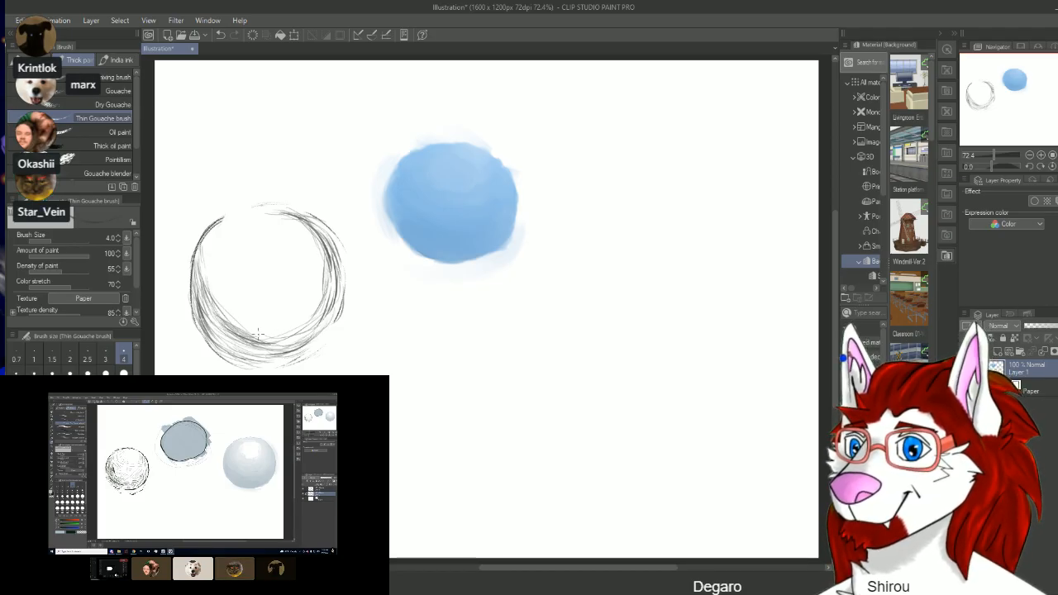
# Step: Darken the shadow along the circle's lower-left and bottom edge with dense overlapping curved strokes
pyautogui.moveTo(243, 352)
pyautogui.mouseDown()
pyautogui.moveTo(209, 314)
pyautogui.moveTo(198, 291)
pyautogui.moveTo(209, 288)
pyautogui.moveTo(191, 283)
pyautogui.mouseUp()
pyautogui.moveTo(222, 329); pyautogui.dragTo(194, 266)
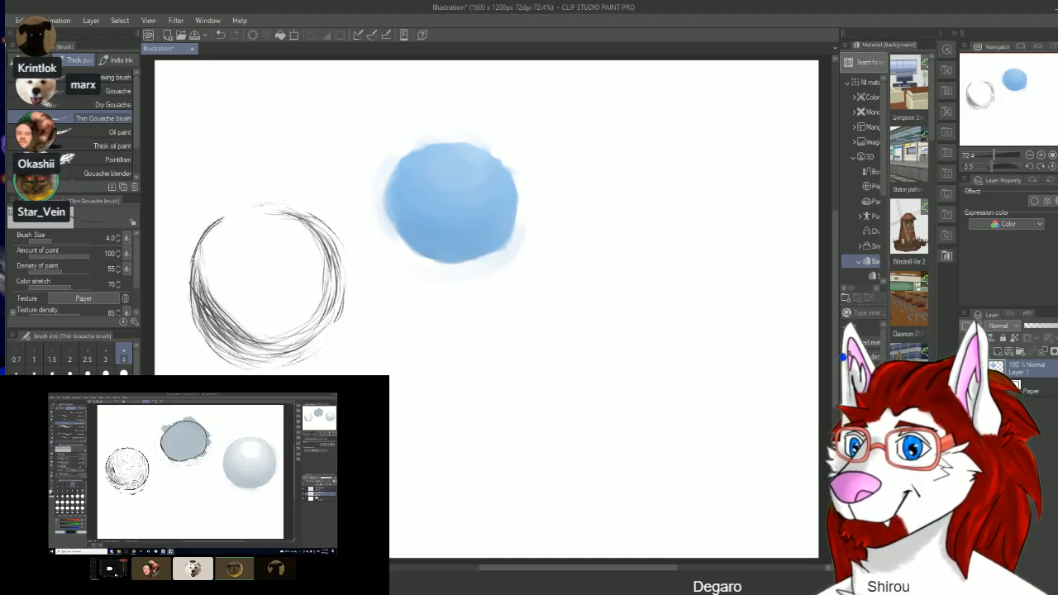
pyautogui.moveTo(233, 351)
pyautogui.mouseDown()
pyautogui.moveTo(194, 279)
pyautogui.moveTo(207, 331)
pyautogui.moveTo(231, 346)
pyautogui.moveTo(239, 337)
pyautogui.mouseUp()
pyautogui.moveTo(299, 365); pyautogui.dragTo(253, 356)
pyautogui.moveTo(315, 346); pyautogui.dragTo(264, 355)
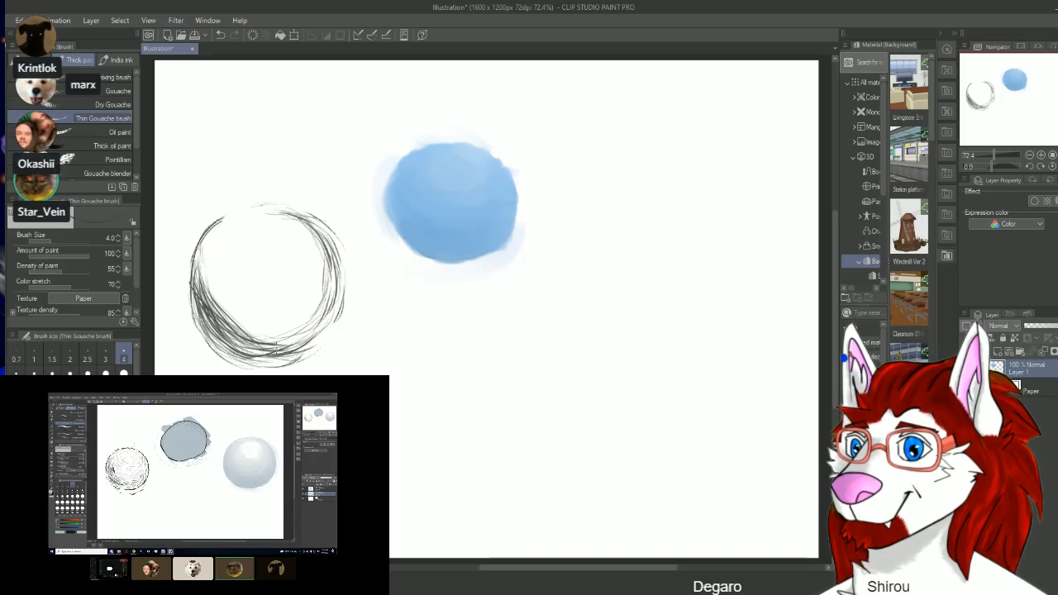
pyautogui.moveTo(324, 321)
pyautogui.mouseDown()
pyautogui.moveTo(286, 352)
pyautogui.moveTo(241, 337)
pyautogui.mouseUp()
pyautogui.moveTo(327, 304); pyautogui.dragTo(251, 336)
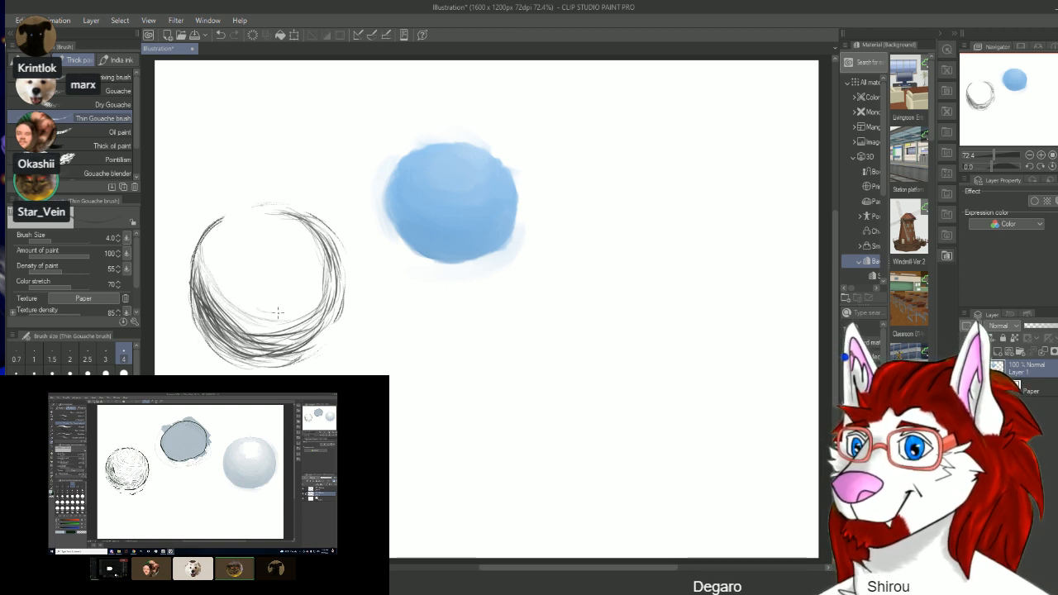
# Step: Add light curved contour strokes across the circle's interior, working inward from the shadow to the small highlight near the top
pyautogui.moveTo(307, 281)
pyautogui.mouseDown()
pyautogui.moveTo(314, 258)
pyautogui.moveTo(292, 229)
pyautogui.mouseUp()
pyautogui.moveTo(207, 247); pyautogui.dragTo(250, 300)
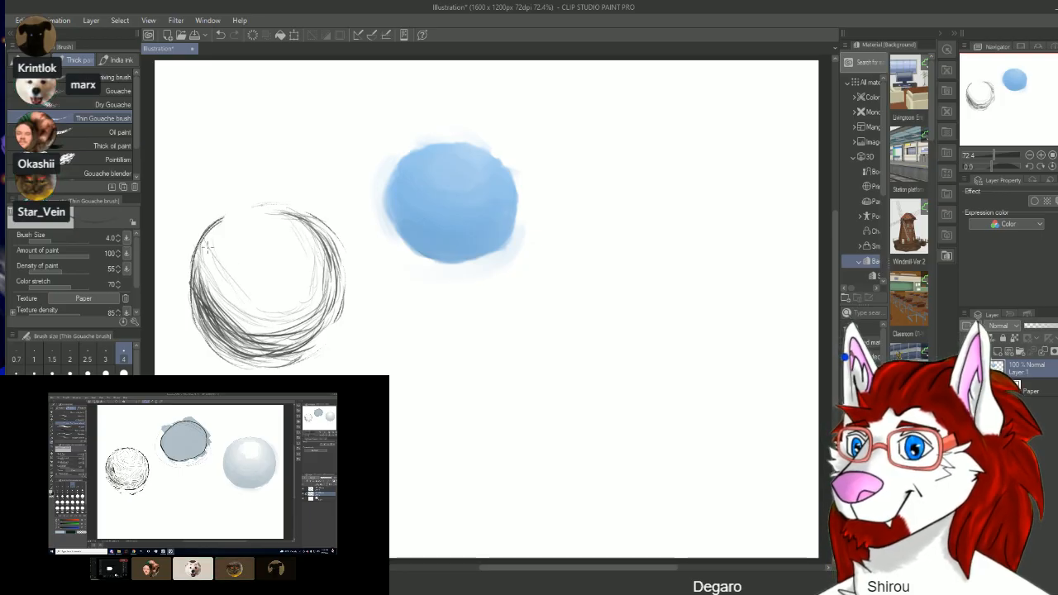
pyautogui.moveTo(207, 249); pyautogui.dragTo(221, 279)
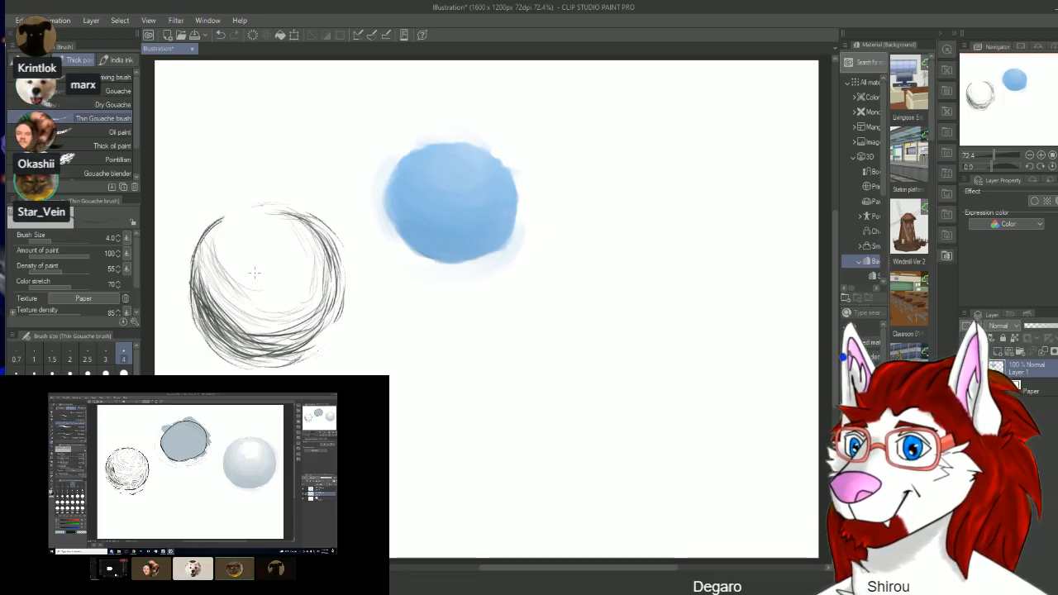
pyautogui.moveTo(223, 286); pyautogui.dragTo(258, 319)
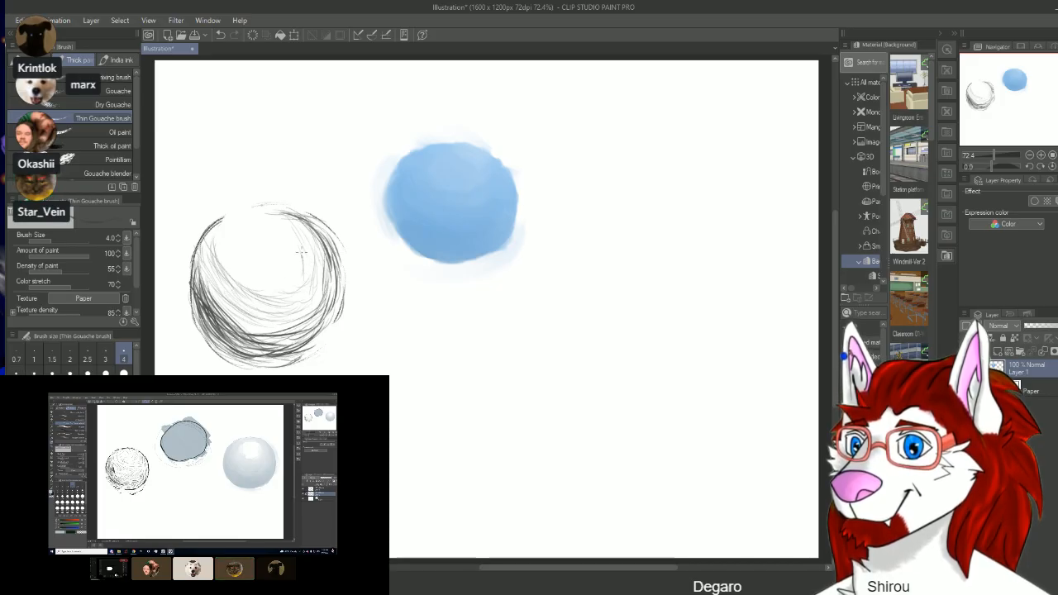
pyautogui.moveTo(225, 231); pyautogui.dragTo(272, 289)
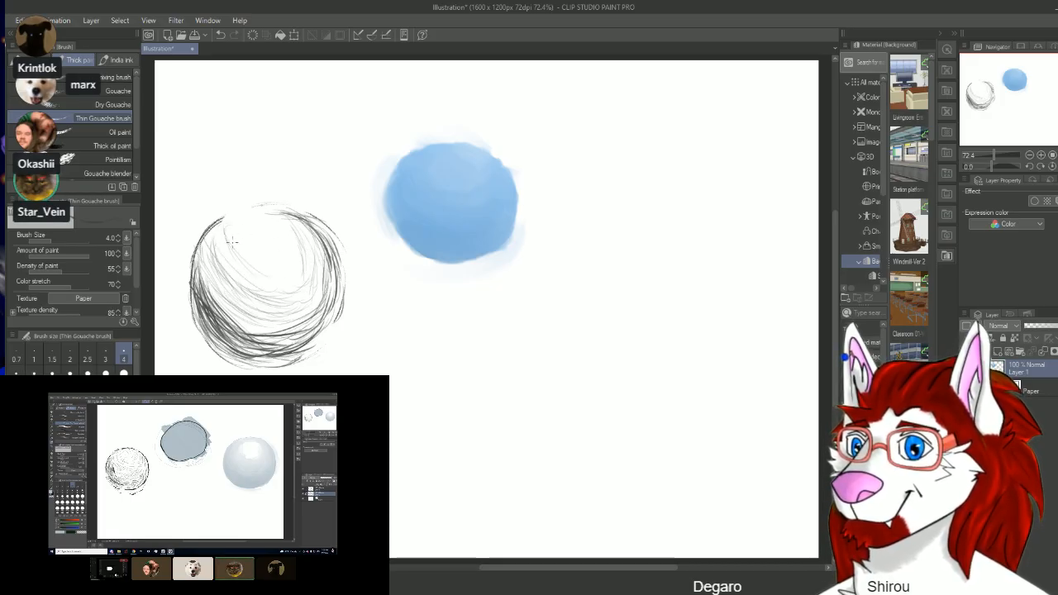
pyautogui.moveTo(235, 247)
pyautogui.mouseDown()
pyautogui.moveTo(285, 234)
pyautogui.moveTo(241, 225)
pyautogui.moveTo(267, 248)
pyautogui.moveTo(258, 226)
pyautogui.moveTo(270, 221)
pyautogui.moveTo(253, 227)
pyautogui.moveTo(256, 252)
pyautogui.mouseUp()
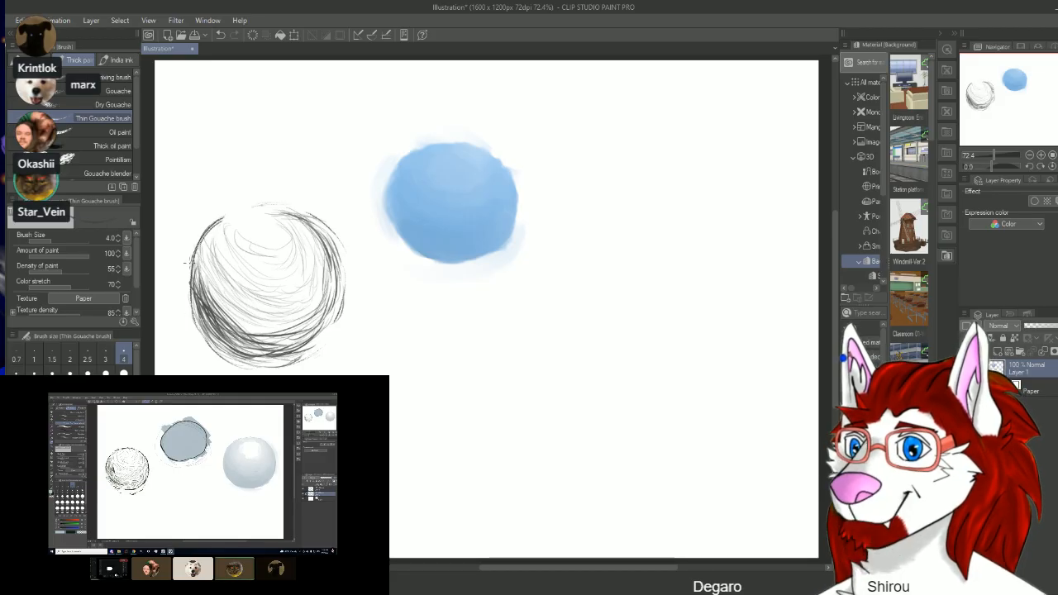
# Step: Build up the midtones with more curved strokes across the middle of the hatched sphere
pyautogui.moveTo(210, 284)
pyautogui.mouseDown()
pyautogui.moveTo(249, 323)
pyautogui.moveTo(333, 274)
pyautogui.mouseUp()
pyautogui.moveTo(309, 240)
pyautogui.mouseDown()
pyautogui.moveTo(315, 288)
pyautogui.moveTo(281, 310)
pyautogui.moveTo(210, 279)
pyautogui.mouseUp()
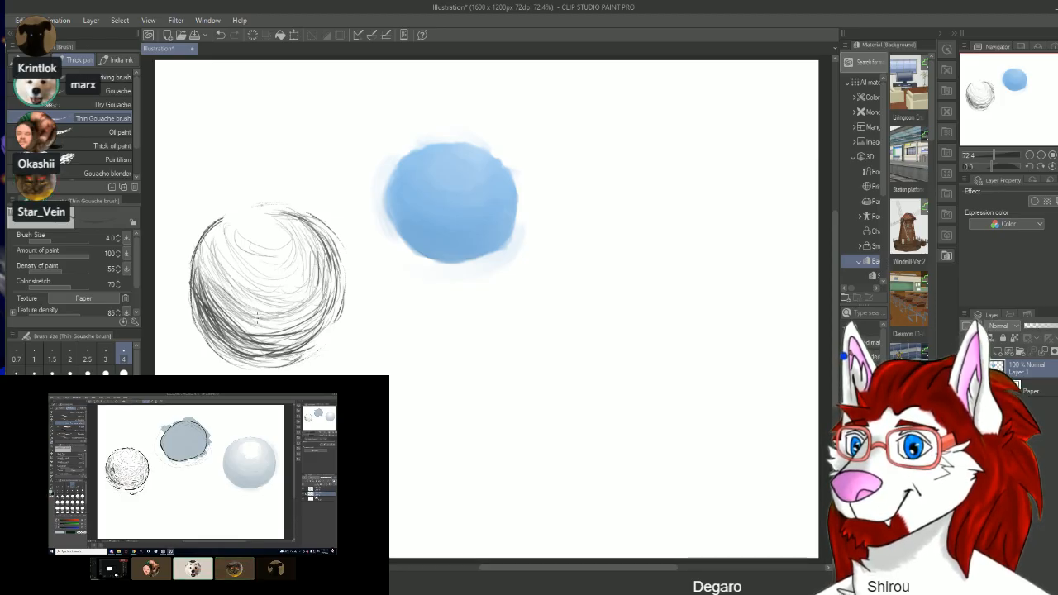
pyautogui.moveTo(284, 309)
pyautogui.mouseDown()
pyautogui.moveTo(316, 288)
pyautogui.moveTo(233, 289)
pyautogui.mouseUp()
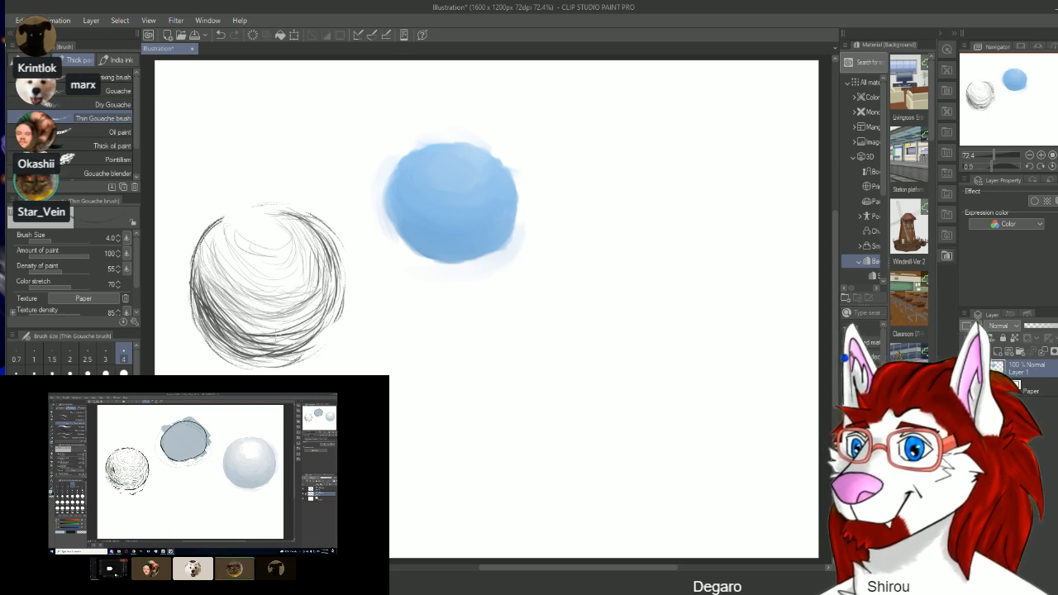
pyautogui.moveTo(300, 324)
pyautogui.mouseDown()
pyautogui.moveTo(237, 314)
pyautogui.moveTo(302, 312)
pyautogui.moveTo(249, 315)
pyautogui.moveTo(230, 331)
pyautogui.mouseUp()
pyautogui.moveTo(315, 248)
pyautogui.mouseDown()
pyautogui.moveTo(314, 282)
pyautogui.moveTo(251, 273)
pyautogui.mouseUp()
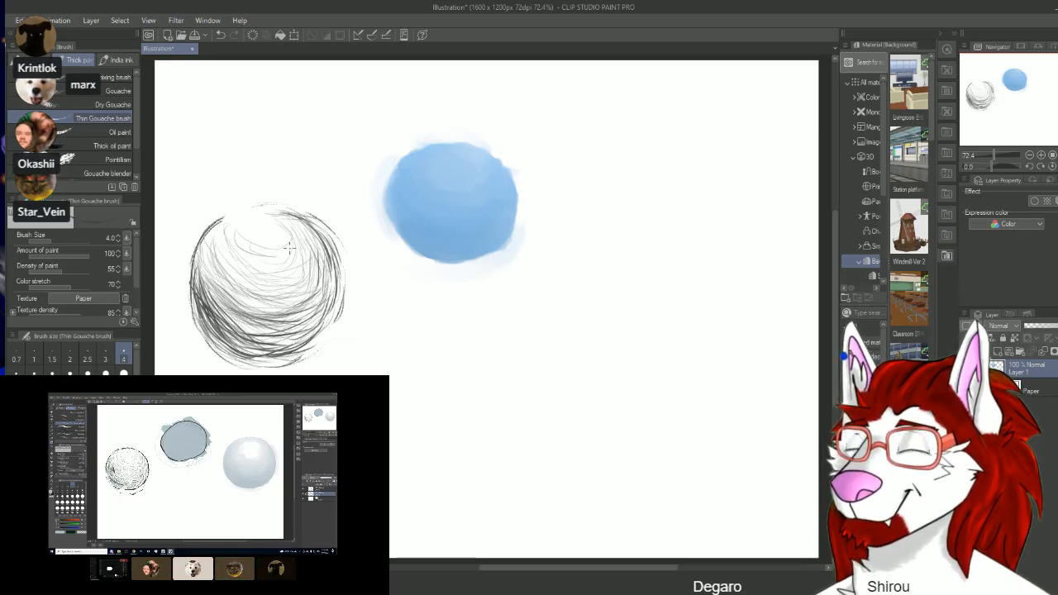
pyautogui.moveTo(307, 265); pyautogui.dragTo(265, 281)
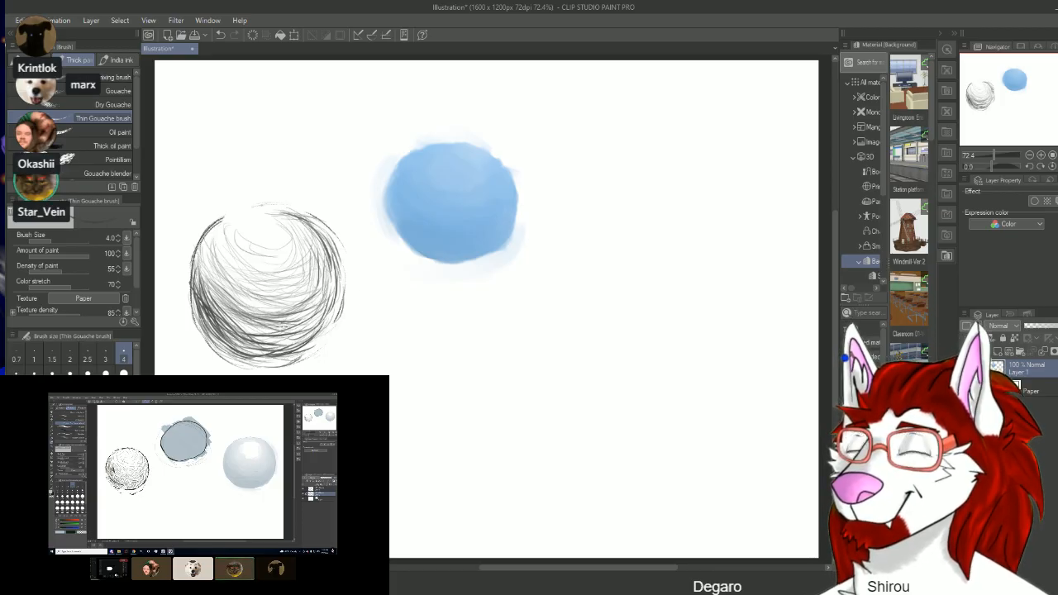
# Step: Reinforce the hatched sphere's lower edge with further dark curved strokes along its bottom rim
pyautogui.moveTo(337, 322); pyautogui.dragTo(283, 352)
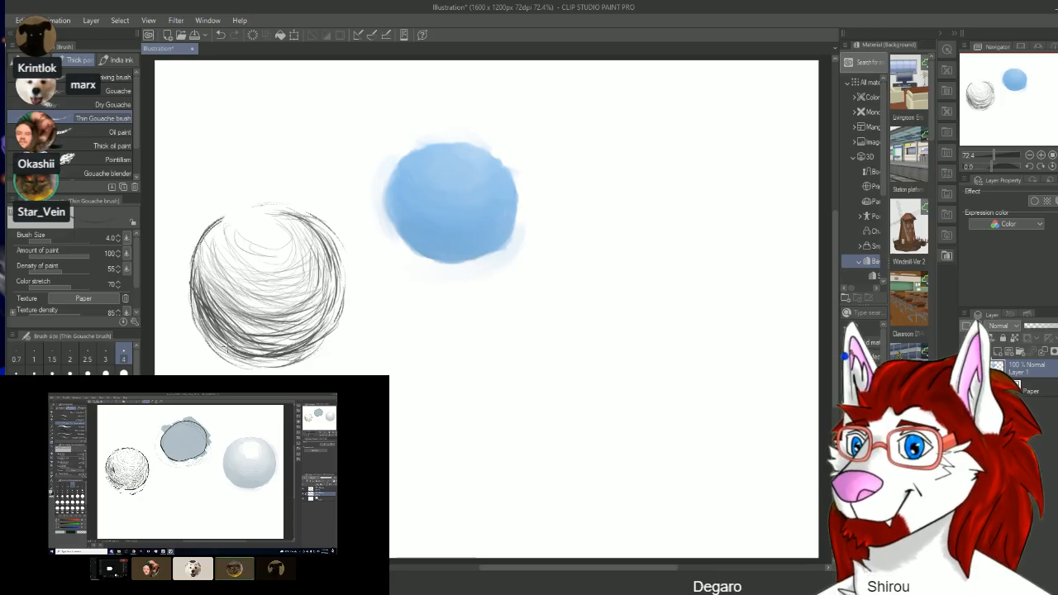
pyautogui.moveTo(315, 355); pyautogui.dragTo(204, 351)
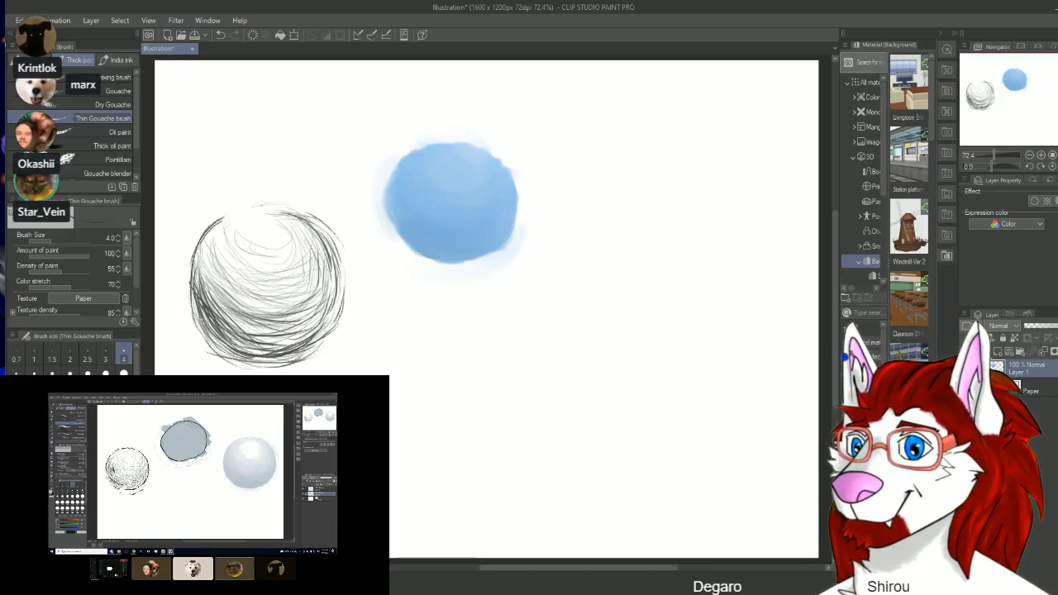
pyautogui.moveTo(269, 362); pyautogui.dragTo(200, 329)
pyautogui.moveTo(308, 356); pyautogui.dragTo(288, 360)
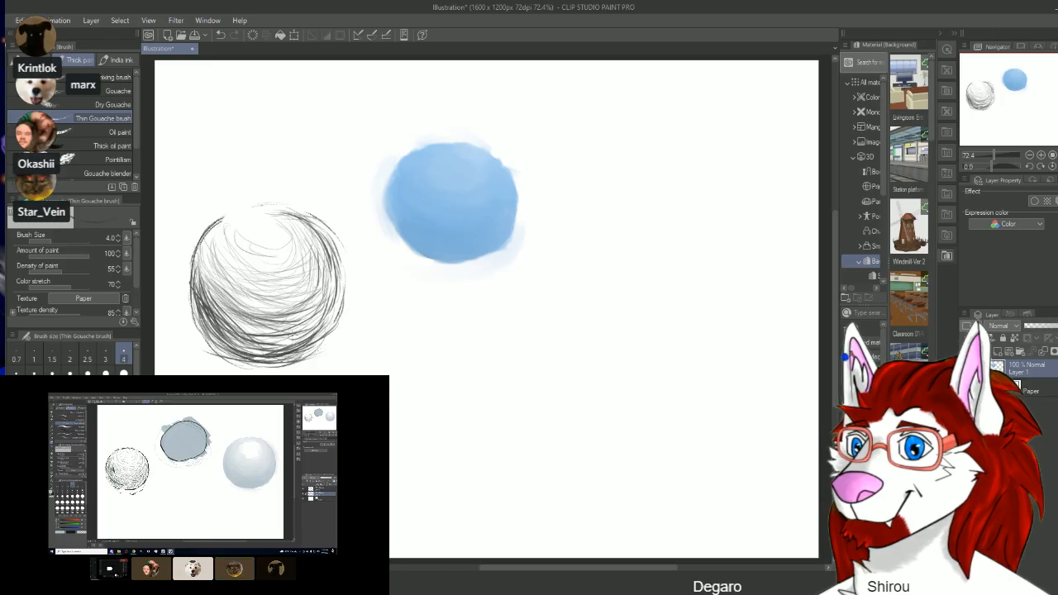
# Step: Darken the right side and lower-right shadow of the hatched sphere with additional curved contour strokes
pyautogui.moveTo(329, 328); pyautogui.dragTo(266, 341)
pyautogui.moveTo(326, 300); pyautogui.dragTo(281, 335)
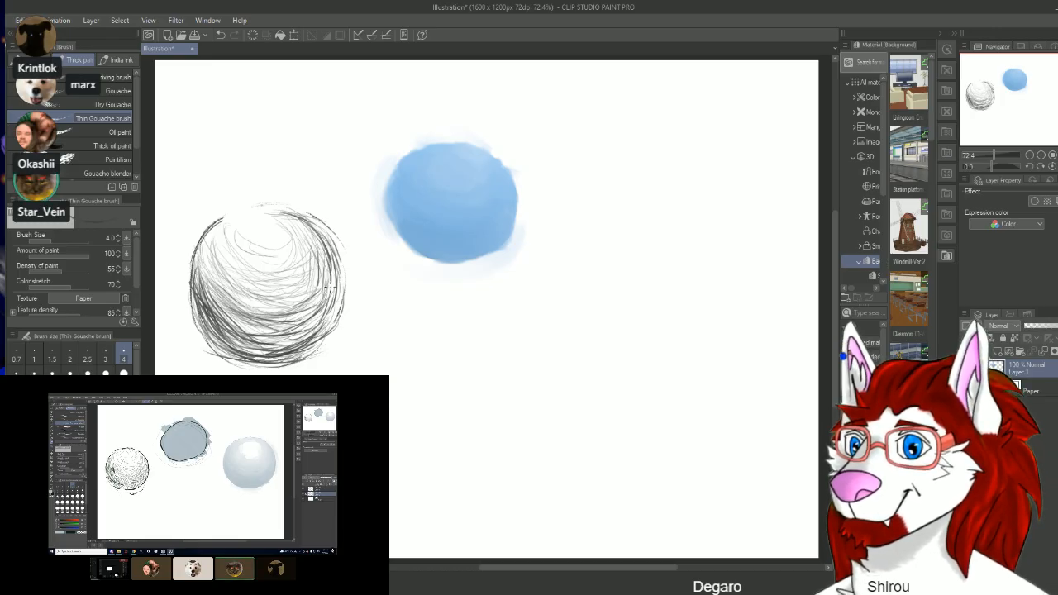
pyautogui.moveTo(336, 282); pyautogui.dragTo(329, 303)
pyautogui.moveTo(333, 250); pyautogui.dragTo(308, 326)
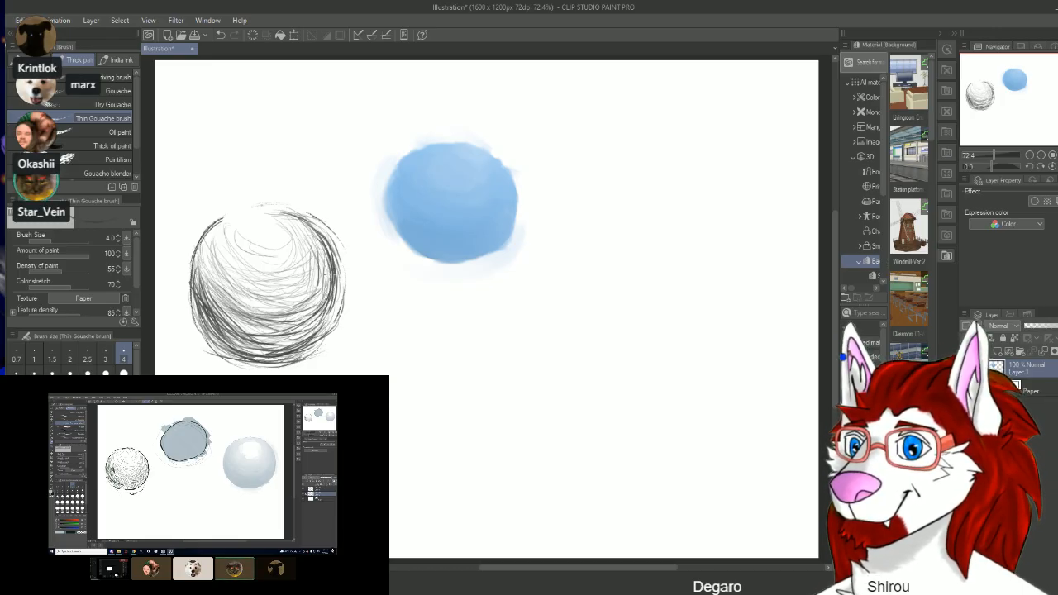
pyautogui.moveTo(341, 276)
pyautogui.mouseDown()
pyautogui.moveTo(332, 328)
pyautogui.moveTo(322, 320)
pyautogui.mouseUp()
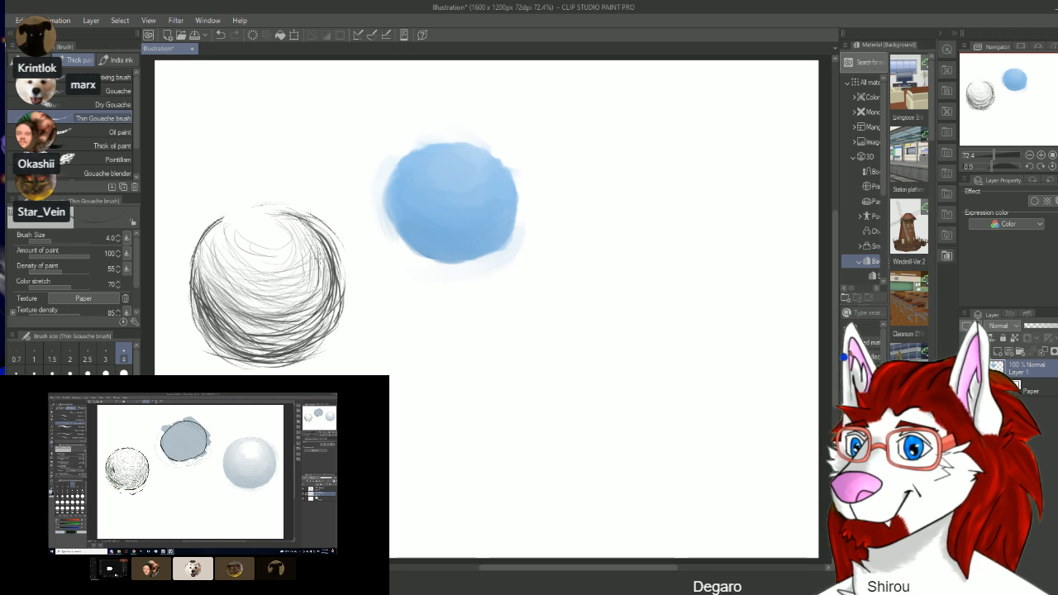
pyautogui.moveTo(327, 278); pyautogui.dragTo(308, 314)
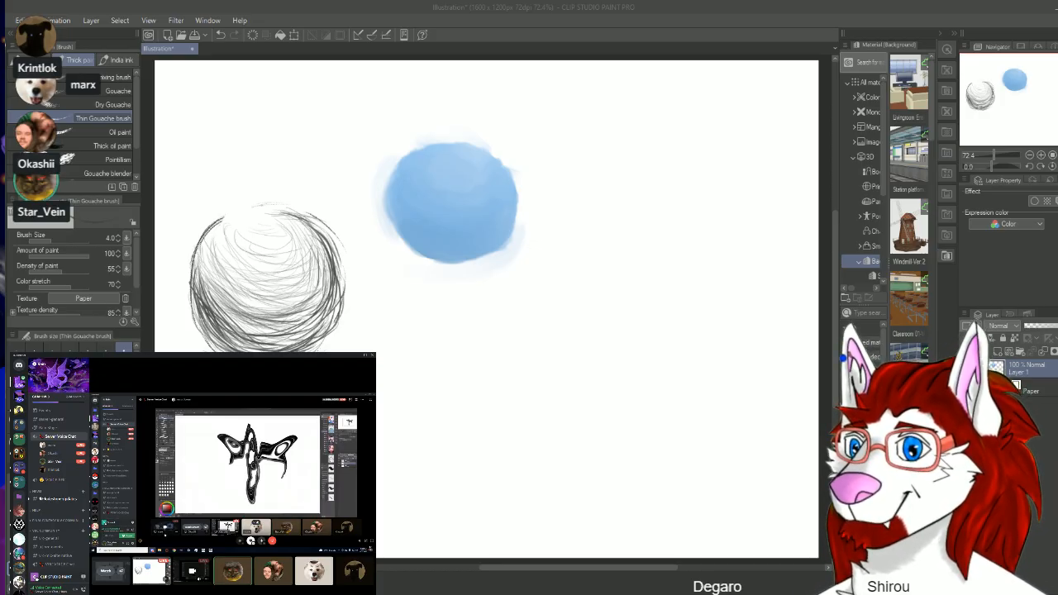
pyautogui.click(23, 347)
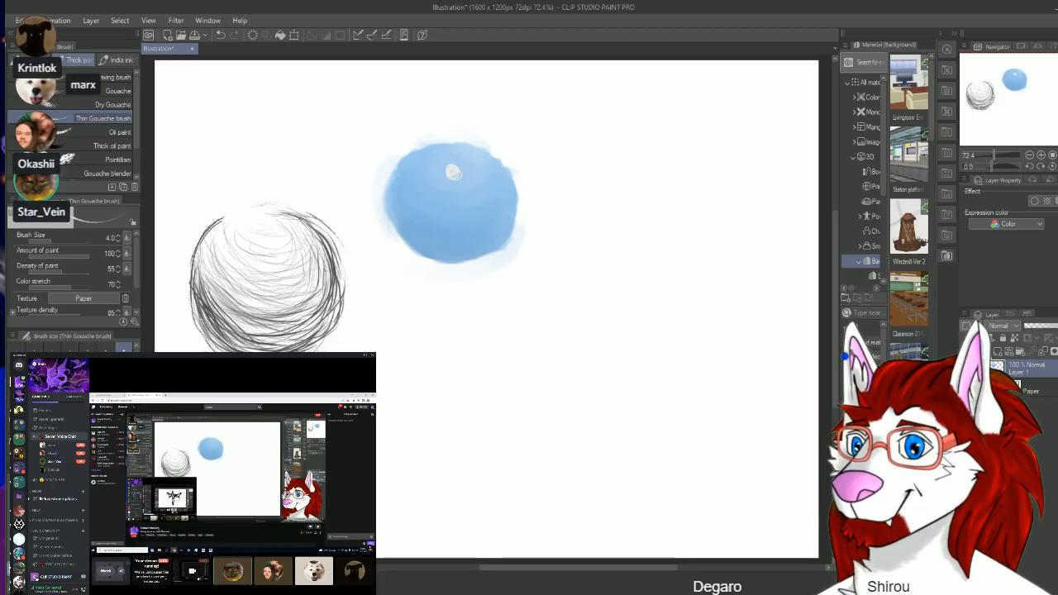
# Step: Try pushing the hatched sphere's lower-right strokes inward with the Liquify tool, and undo the distortion
pyautogui.press('j')
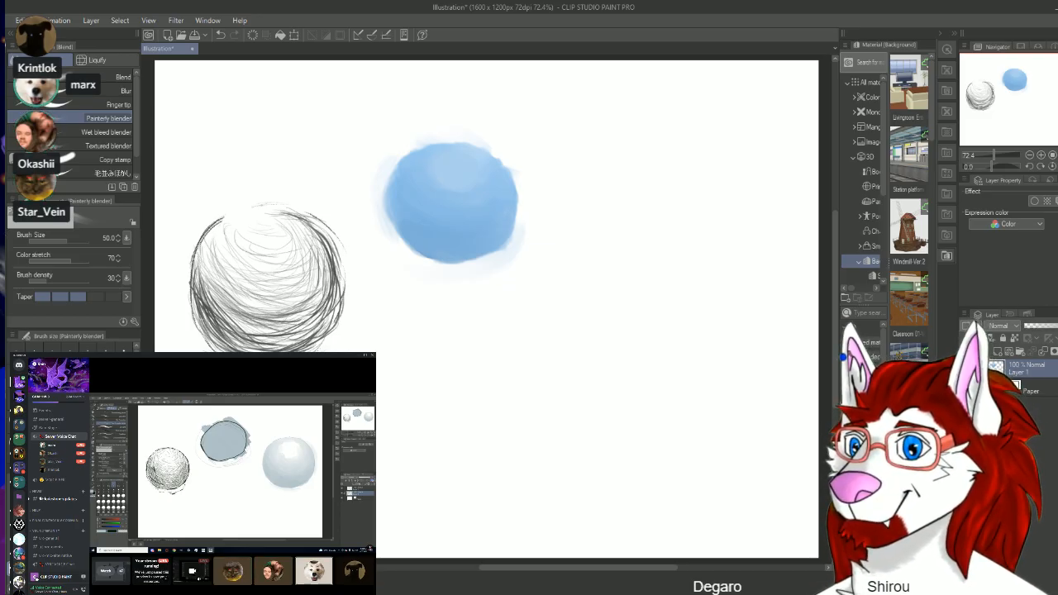
pyautogui.click(94, 62)
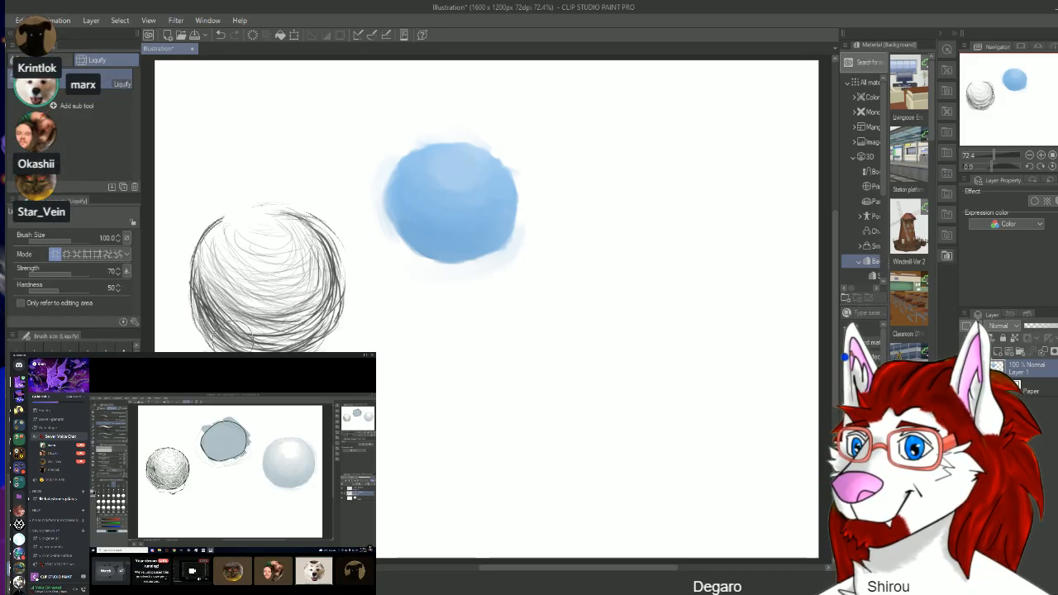
pyautogui.moveTo(219, 321)
pyautogui.mouseDown()
pyautogui.moveTo(270, 338)
pyautogui.moveTo(311, 328)
pyautogui.moveTo(334, 304)
pyautogui.moveTo(333, 272)
pyautogui.mouseUp()
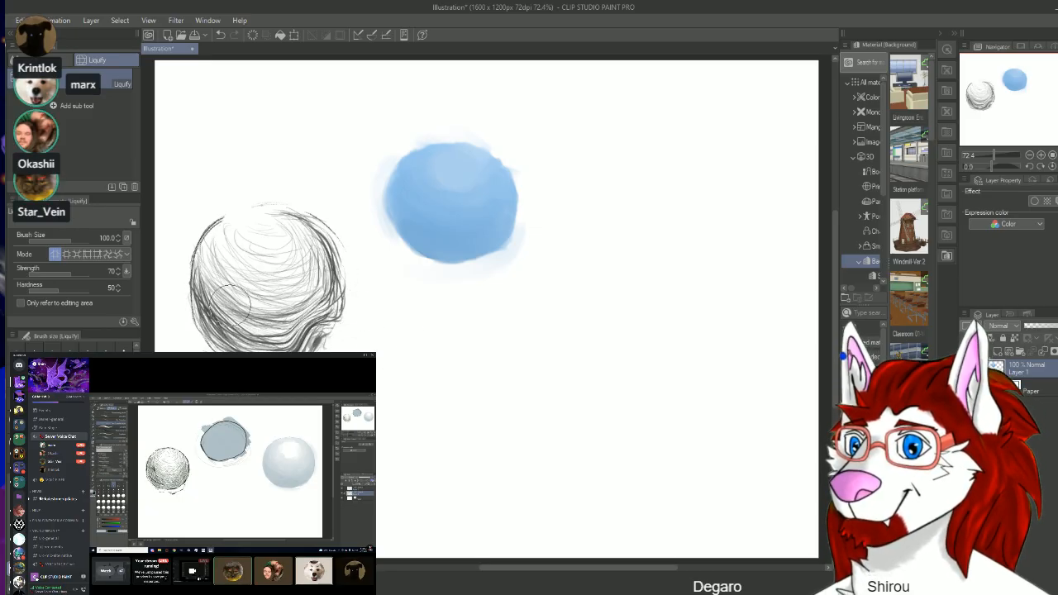
pyautogui.hotkey('ctrl', 'z')
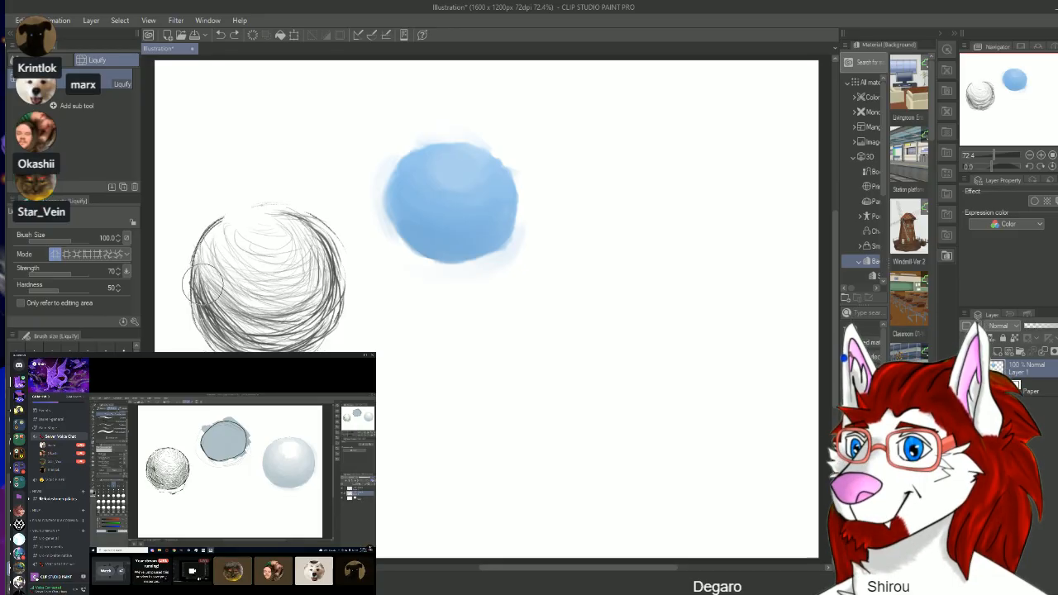
# Step: Try Liquify swirls across the hatched sphere and on the blue ball's highlight, and undo all the distortions
pyautogui.moveTo(211, 310)
pyautogui.mouseDown()
pyautogui.moveTo(267, 336)
pyautogui.moveTo(320, 308)
pyautogui.moveTo(312, 236)
pyautogui.moveTo(298, 232)
pyautogui.moveTo(313, 252)
pyautogui.moveTo(316, 296)
pyautogui.moveTo(298, 326)
pyautogui.moveTo(272, 337)
pyautogui.moveTo(233, 327)
pyautogui.moveTo(202, 291)
pyautogui.moveTo(214, 258)
pyautogui.moveTo(242, 235)
pyautogui.moveTo(268, 281)
pyautogui.moveTo(304, 252)
pyautogui.moveTo(285, 221)
pyautogui.moveTo(266, 236)
pyautogui.moveTo(233, 225)
pyautogui.moveTo(265, 231)
pyautogui.moveTo(288, 222)
pyautogui.moveTo(274, 216)
pyautogui.moveTo(281, 239)
pyautogui.moveTo(228, 223)
pyautogui.moveTo(243, 217)
pyautogui.mouseUp()
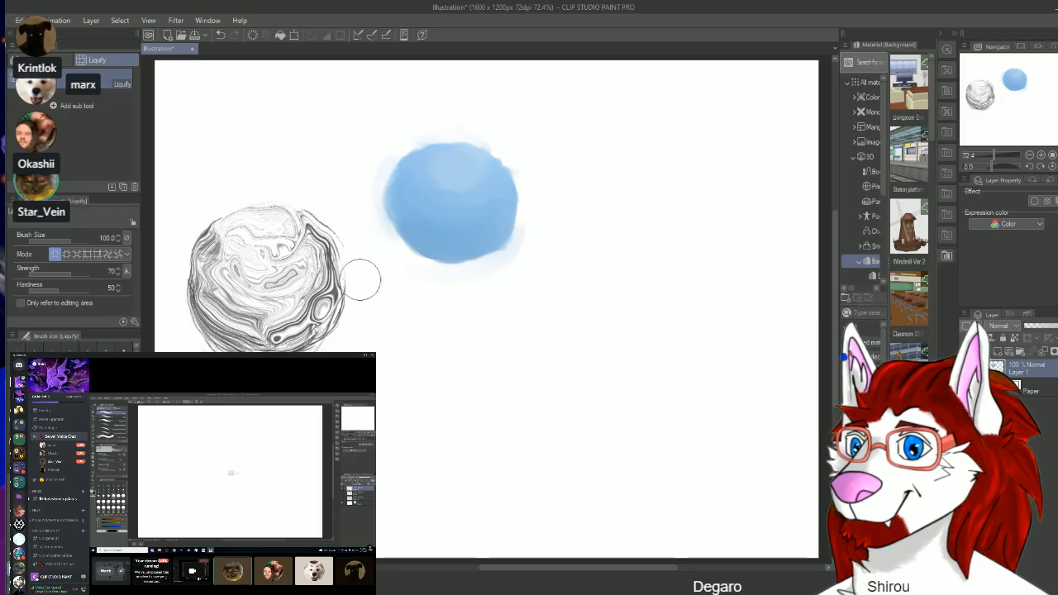
pyautogui.moveTo(255, 329); pyautogui.dragTo(289, 324)
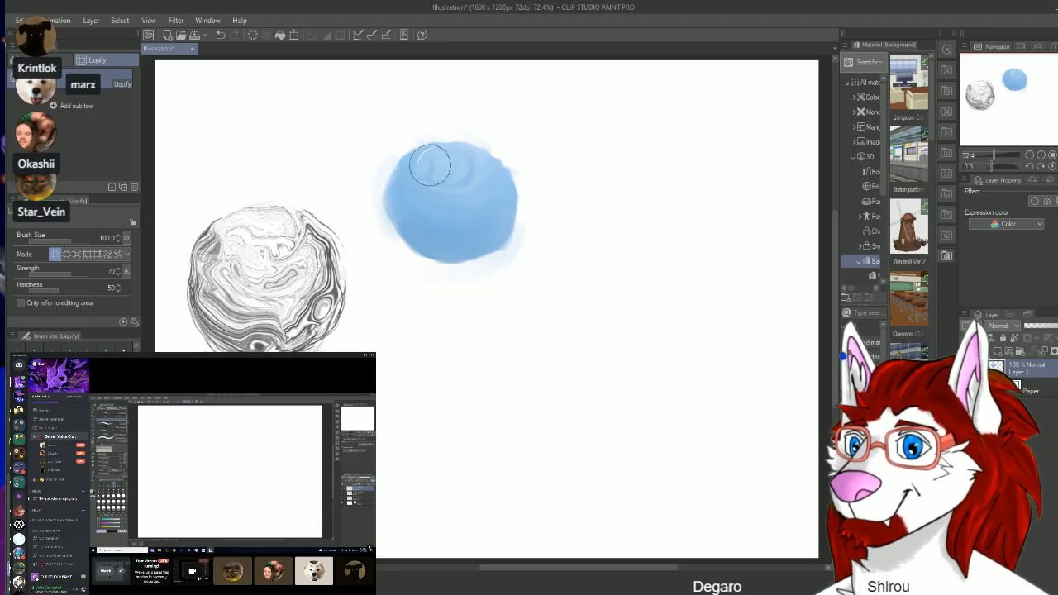
pyautogui.moveTo(444, 162)
pyautogui.mouseDown()
pyautogui.moveTo(475, 170)
pyautogui.moveTo(457, 176)
pyautogui.moveTo(467, 166)
pyautogui.moveTo(465, 205)
pyautogui.moveTo(478, 172)
pyautogui.moveTo(457, 160)
pyautogui.moveTo(471, 199)
pyautogui.moveTo(458, 172)
pyautogui.moveTo(479, 170)
pyautogui.moveTo(483, 183)
pyautogui.moveTo(453, 189)
pyautogui.moveTo(450, 155)
pyautogui.moveTo(461, 177)
pyautogui.mouseUp()
pyautogui.hotkey('ctrl', 'z')
pyautogui.hotkey('ctrl', 'z')
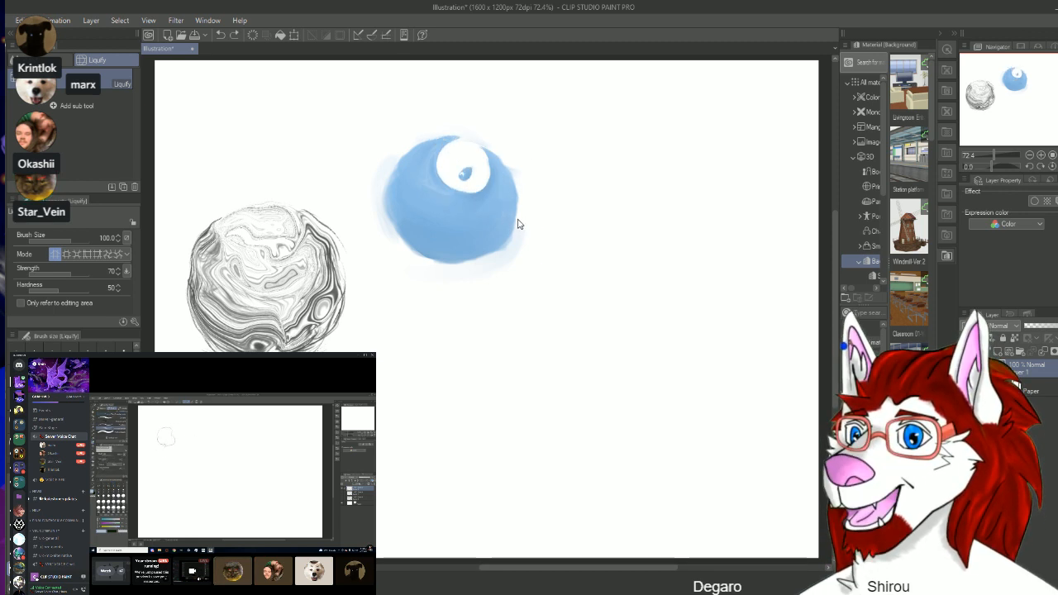
pyautogui.hotkey('ctrl', 'z')
pyautogui.hotkey('ctrl', 'z')
pyautogui.hotkey('ctrl', 'z')
pyautogui.hotkey('ctrl', 'z')
pyautogui.hotkey('ctrl', 'z')
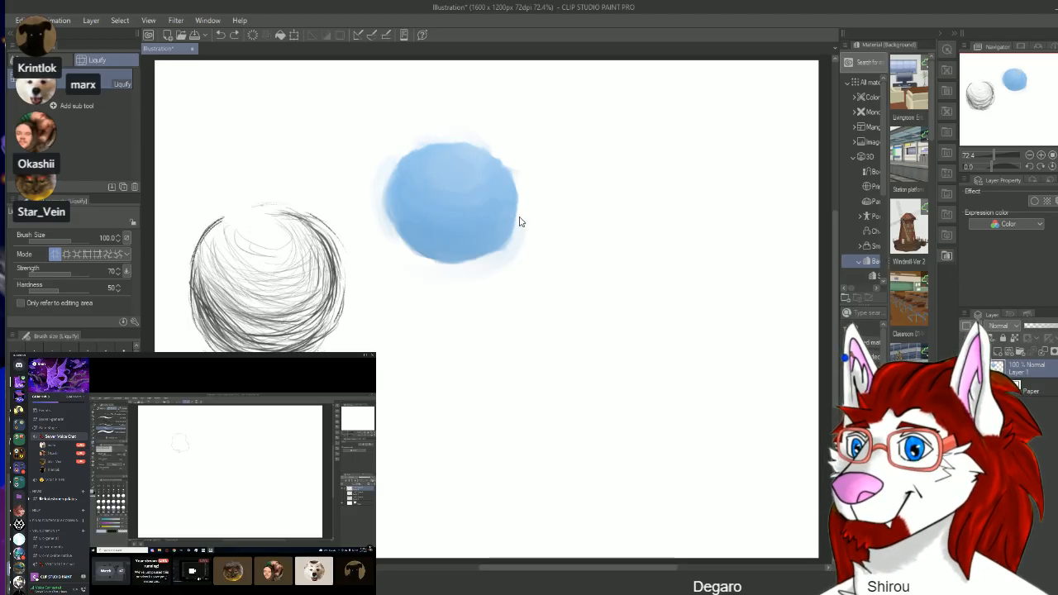
# Step: Redo the Liquify distortions on the hatched sphere and undo them again
pyautogui.hotkey('ctrl', 'y')
pyautogui.hotkey('ctrl', 'y')
pyautogui.hotkey('ctrl', 'y')
pyautogui.hotkey('ctrl', 'y')
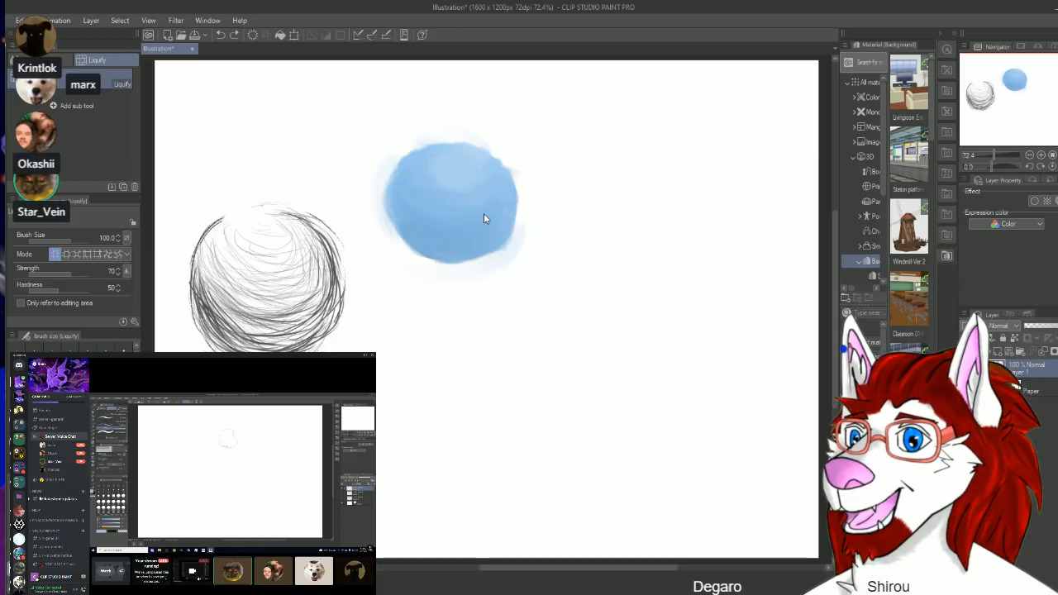
pyautogui.hotkey('ctrl', 'y')
pyautogui.hotkey('ctrl', 'y')
pyautogui.hotkey('ctrl', 'y')
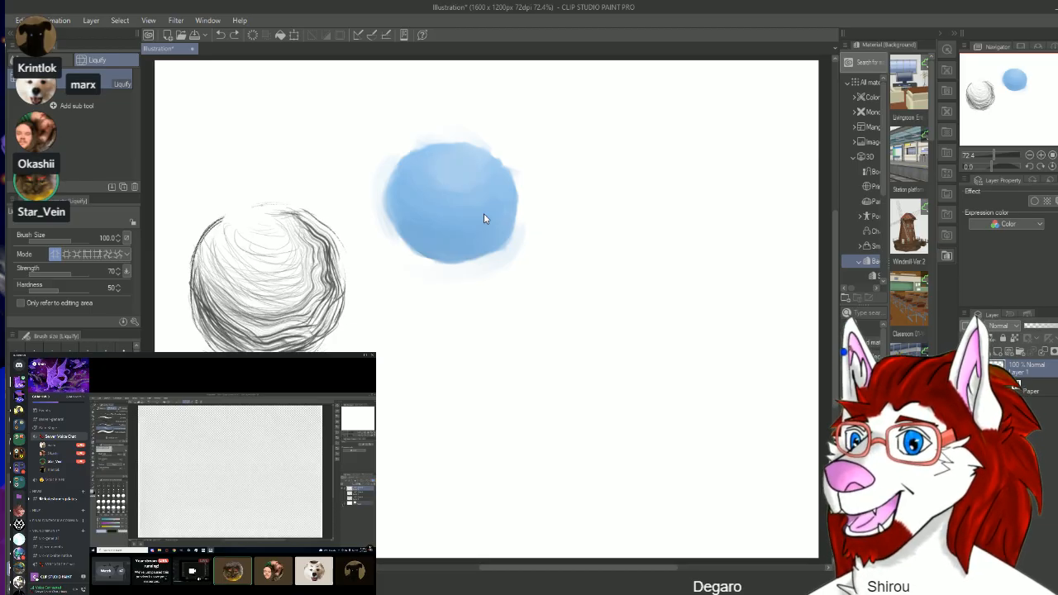
pyautogui.hotkey('ctrl', 'z')
pyautogui.hotkey('ctrl', 'z')
pyautogui.hotkey('ctrl', 'z')
pyautogui.hotkey('ctrl', 'z')
pyautogui.hotkey('ctrl', 'z')
pyautogui.hotkey('ctrl', 'z')
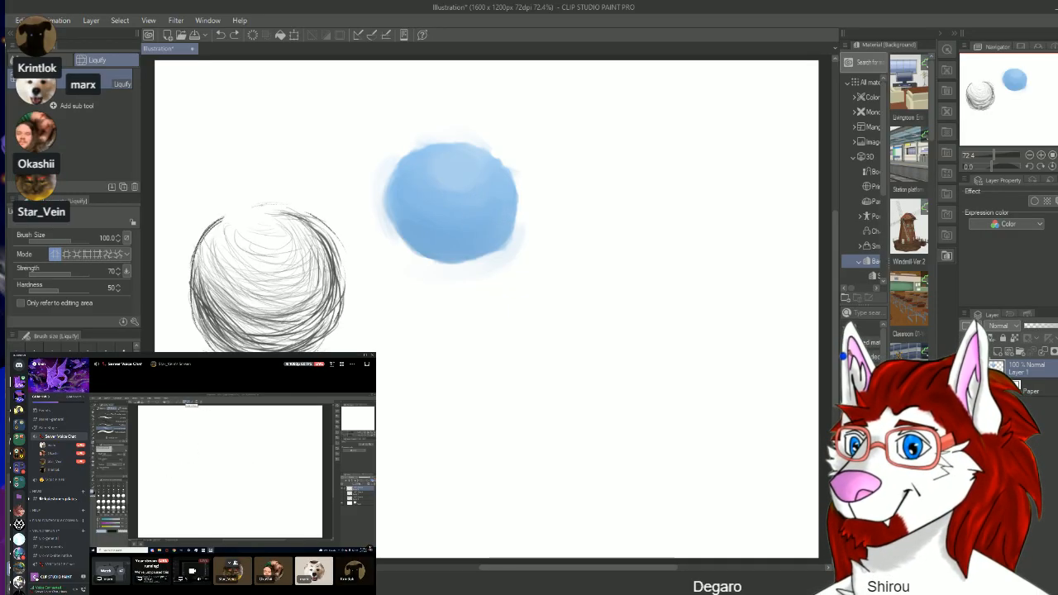
# Step: Switch between the participants' shared screens in the Discord voice call
pyautogui.click(120, 571)
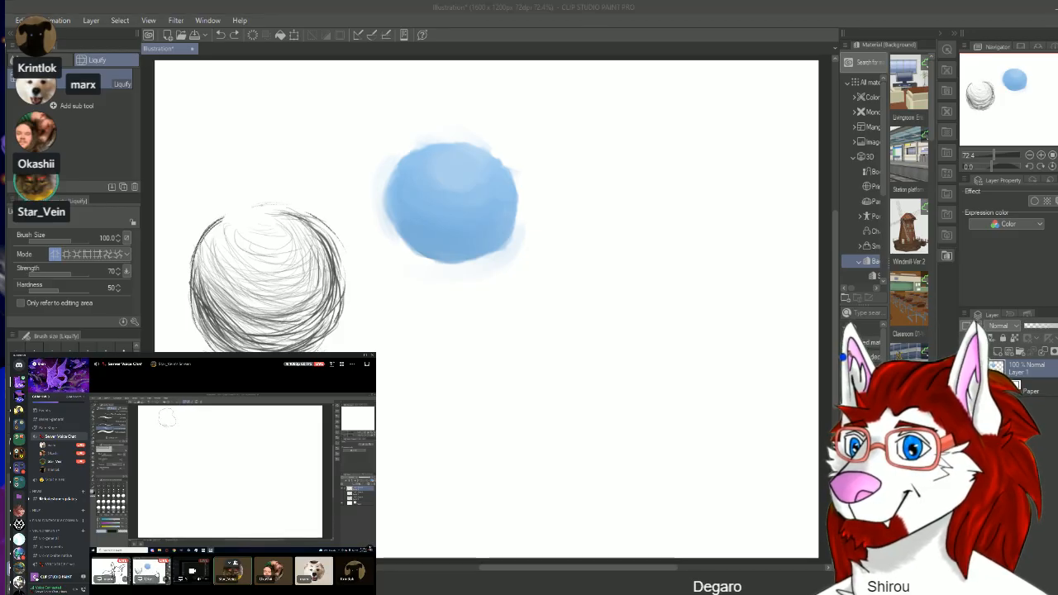
pyautogui.click(157, 570)
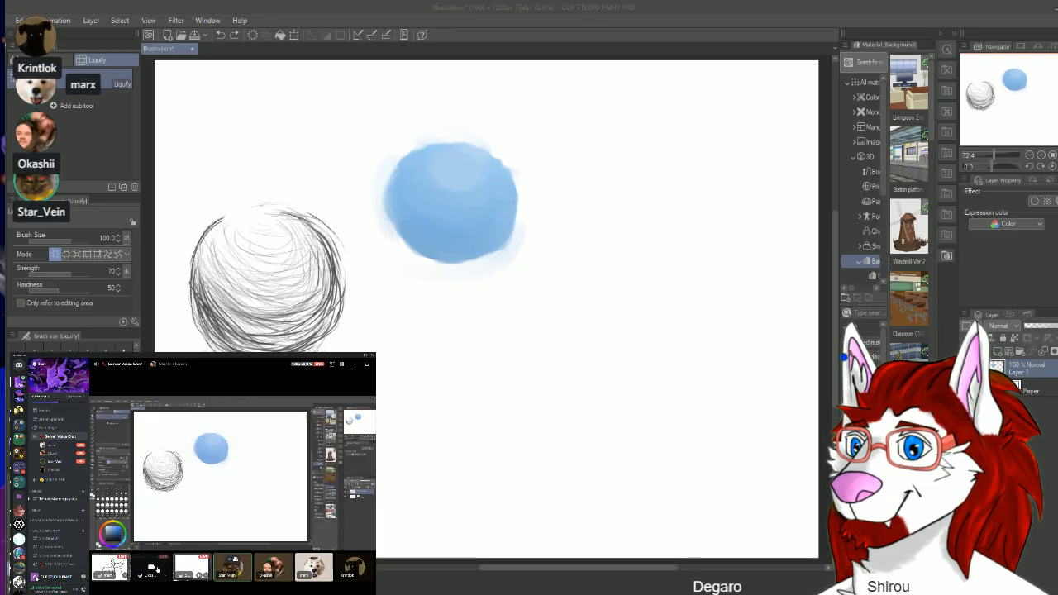
pyautogui.click(198, 565)
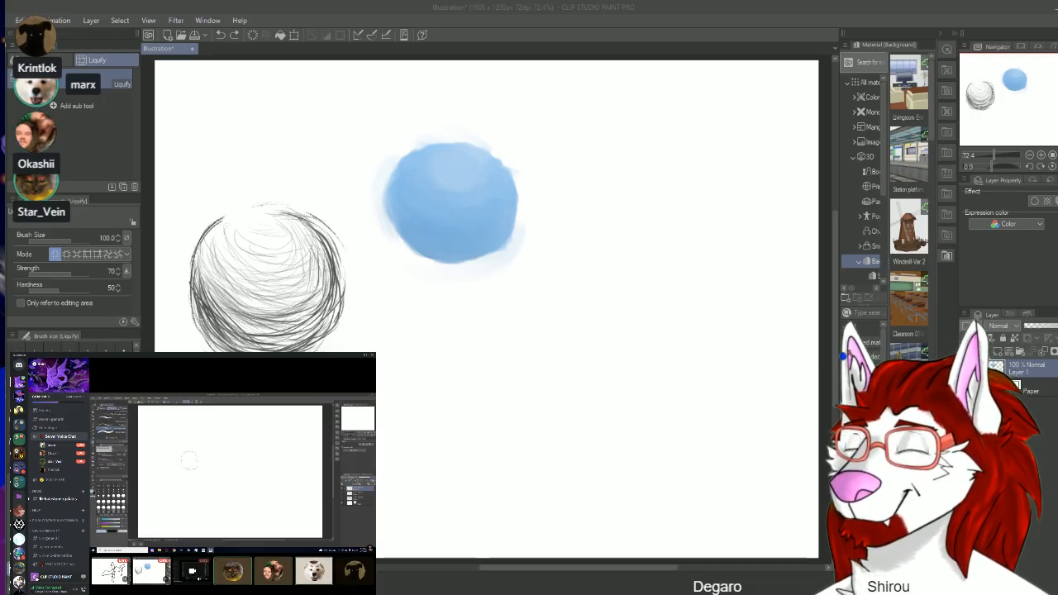
# Step: Switch to the Round watercolor brush and set up an empty new layer above the hidden sphere layer
pyautogui.click(59, 60)
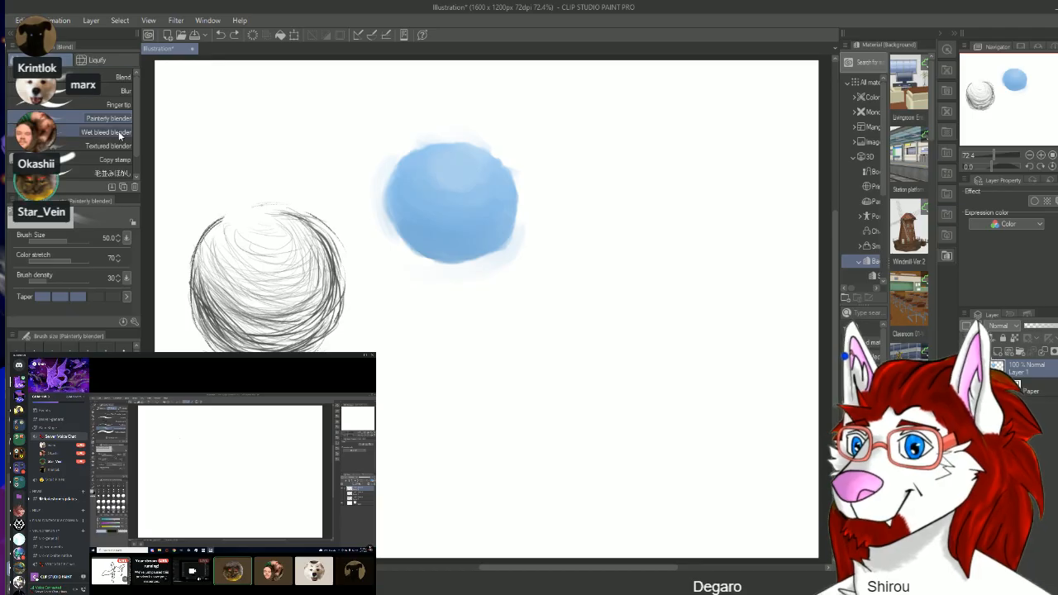
pyautogui.moveTo(137, 135)
pyautogui.mouseDown()
pyautogui.moveTo(137, 153)
pyautogui.moveTo(132, 118)
pyautogui.mouseUp()
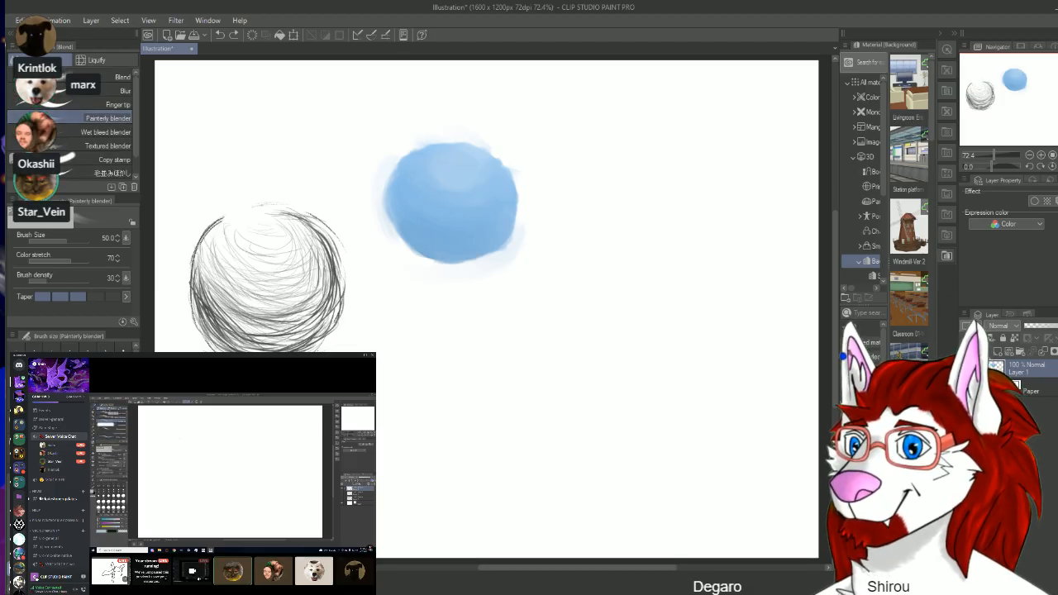
pyautogui.press('p')
pyautogui.press('b')
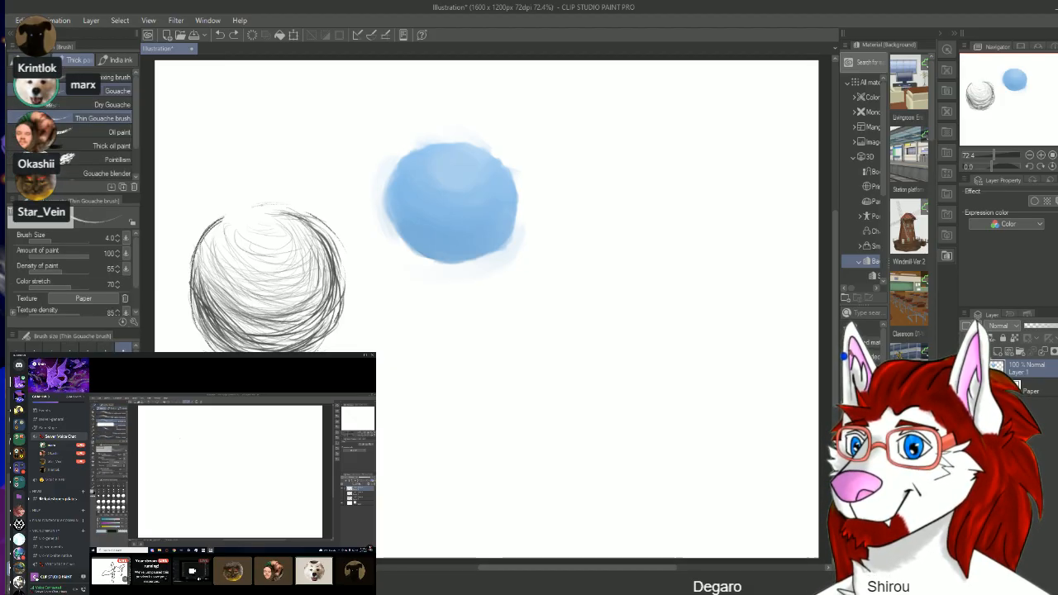
pyautogui.click(38, 61)
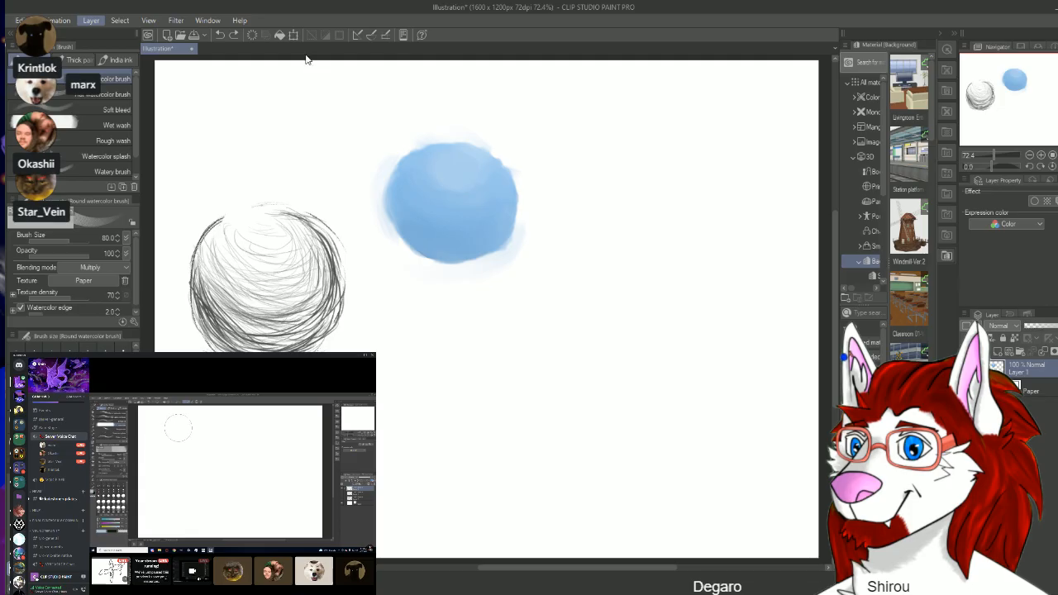
pyautogui.click(364, 76)
pyautogui.click(622, 280)
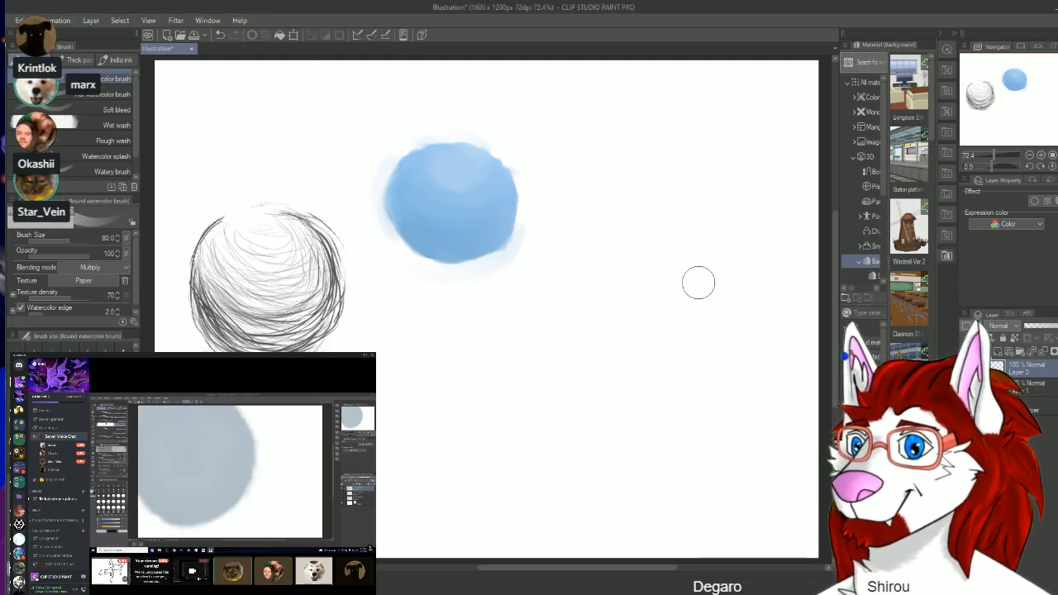
pyautogui.press('Delete')
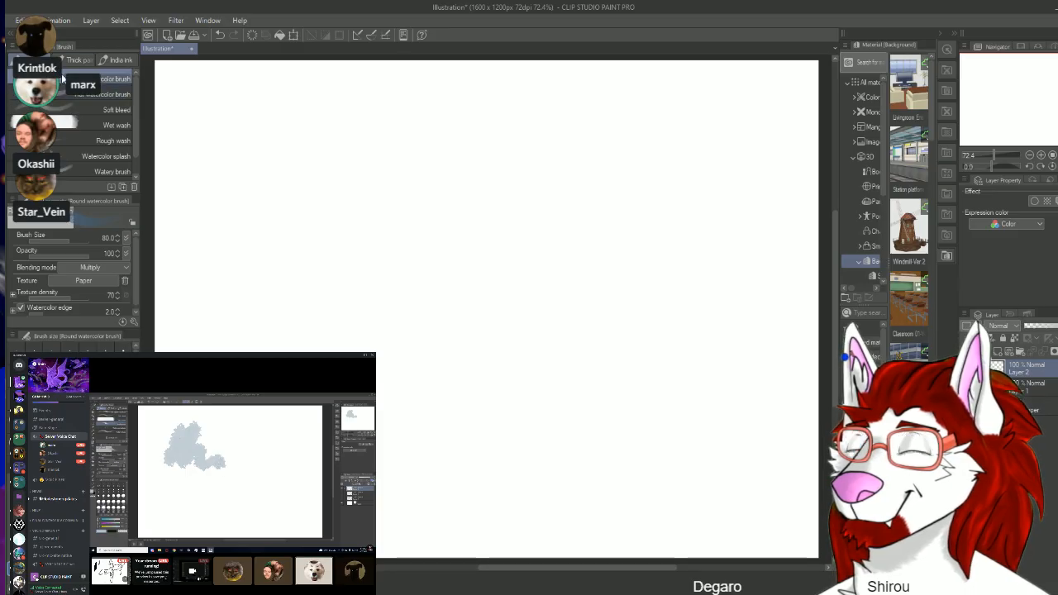
# Step: Test the Flat watercolor brush at size 100 with a long looping blue stroke, and undo it
pyautogui.click(106, 94)
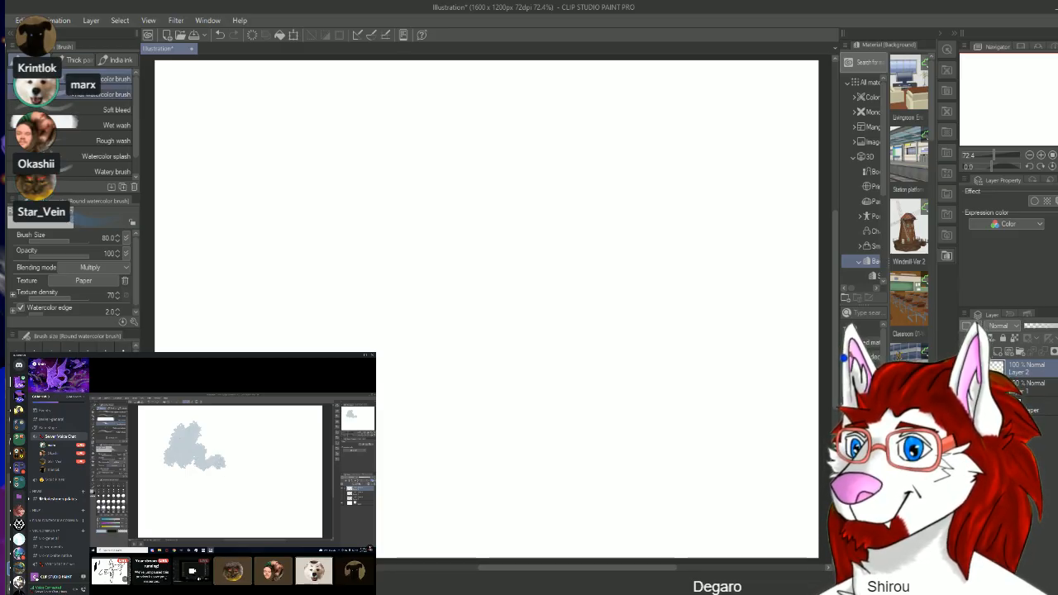
pyautogui.moveTo(252, 216)
pyautogui.mouseDown()
pyautogui.moveTo(356, 177)
pyautogui.moveTo(479, 272)
pyautogui.moveTo(442, 161)
pyautogui.moveTo(376, 413)
pyautogui.moveTo(483, 363)
pyautogui.mouseUp()
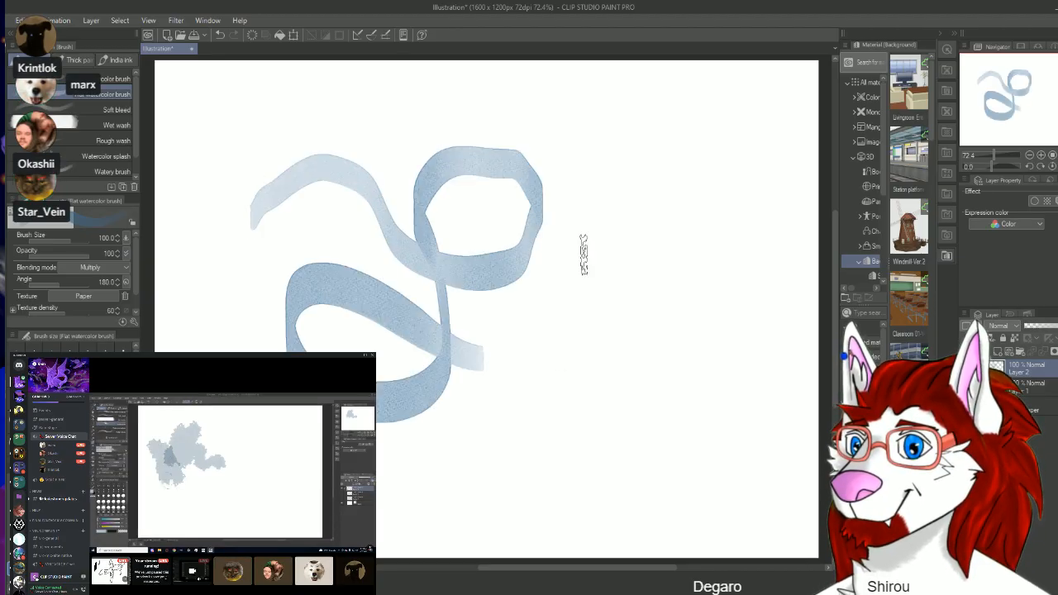
pyautogui.hotkey('ctrl', 'z')
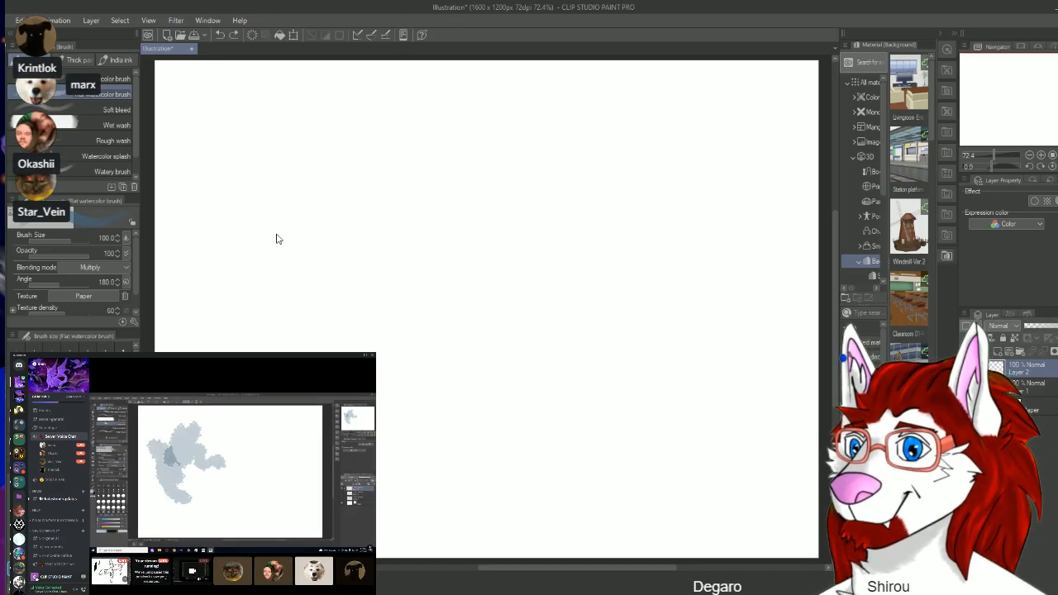
# Step: Test the Round watercolor brush at size 80 with strokes across the canvas, and clear the layer
pyautogui.click(105, 78)
pyautogui.moveTo(240, 167)
pyautogui.mouseDown()
pyautogui.moveTo(353, 190)
pyautogui.moveTo(440, 283)
pyautogui.moveTo(515, 170)
pyautogui.moveTo(373, 295)
pyautogui.moveTo(280, 266)
pyautogui.moveTo(498, 300)
pyautogui.moveTo(610, 283)
pyautogui.moveTo(488, 402)
pyautogui.moveTo(474, 334)
pyautogui.moveTo(588, 336)
pyautogui.moveTo(559, 213)
pyautogui.moveTo(567, 313)
pyautogui.moveTo(423, 390)
pyautogui.moveTo(470, 310)
pyautogui.moveTo(610, 350)
pyautogui.moveTo(637, 105)
pyautogui.moveTo(552, 153)
pyautogui.moveTo(568, 337)
pyautogui.moveTo(413, 408)
pyautogui.moveTo(313, 352)
pyautogui.moveTo(430, 287)
pyautogui.moveTo(341, 284)
pyautogui.moveTo(439, 412)
pyautogui.moveTo(597, 412)
pyautogui.moveTo(645, 391)
pyautogui.mouseUp()
pyautogui.press('Delete')
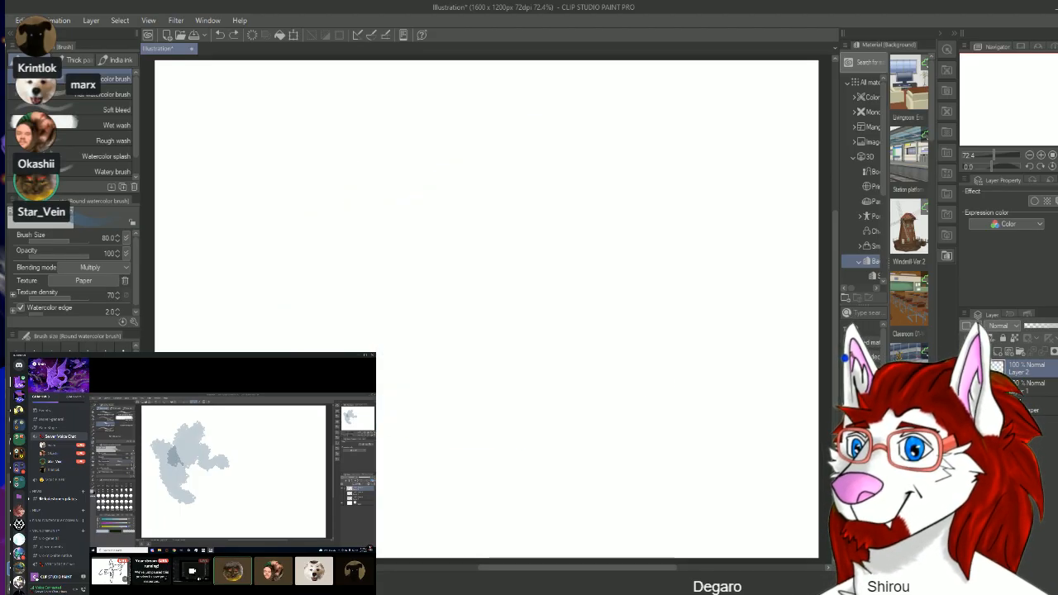
# Step: Test the Rough wash brush at size 150 near the middle of the canvas, and undo the strokes
pyautogui.click(114, 140)
pyautogui.moveTo(314, 244)
pyautogui.mouseDown()
pyautogui.moveTo(402, 217)
pyautogui.moveTo(534, 273)
pyautogui.moveTo(376, 281)
pyautogui.moveTo(335, 302)
pyautogui.moveTo(256, 290)
pyautogui.moveTo(424, 170)
pyautogui.moveTo(443, 293)
pyautogui.moveTo(438, 413)
pyautogui.mouseUp()
pyautogui.hotkey('ctrl', 'z')
pyautogui.hotkey('ctrl', 'z')
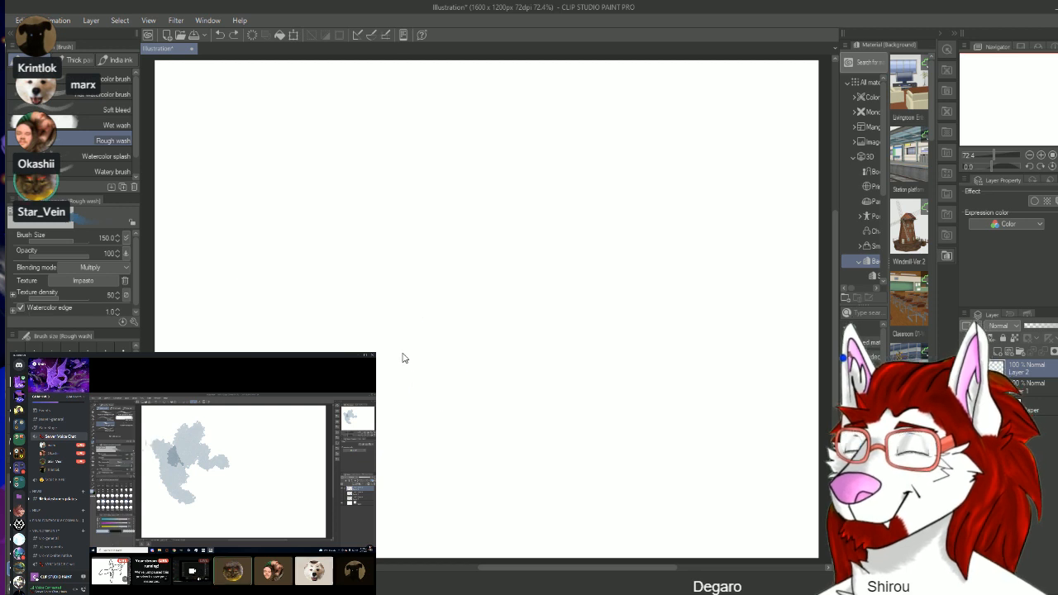
# Step: Test the Watercolor splash brush at size 300 with broad blue splatters across the canvas, and clear the layer
pyautogui.click(105, 156)
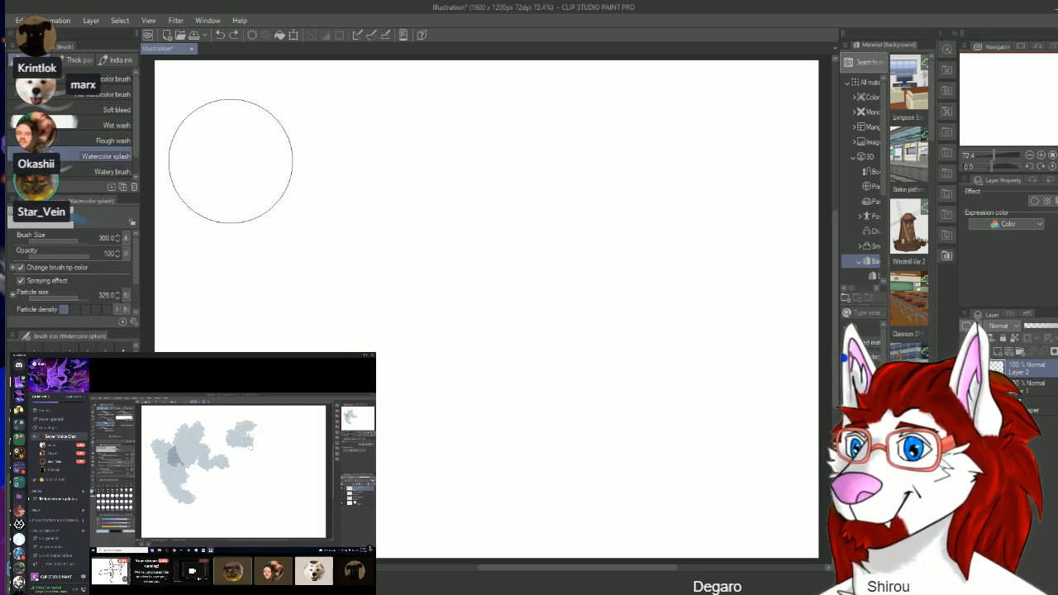
pyautogui.moveTo(231, 161)
pyautogui.mouseDown()
pyautogui.moveTo(380, 198)
pyautogui.moveTo(529, 292)
pyautogui.moveTo(404, 309)
pyautogui.moveTo(372, 368)
pyautogui.mouseUp()
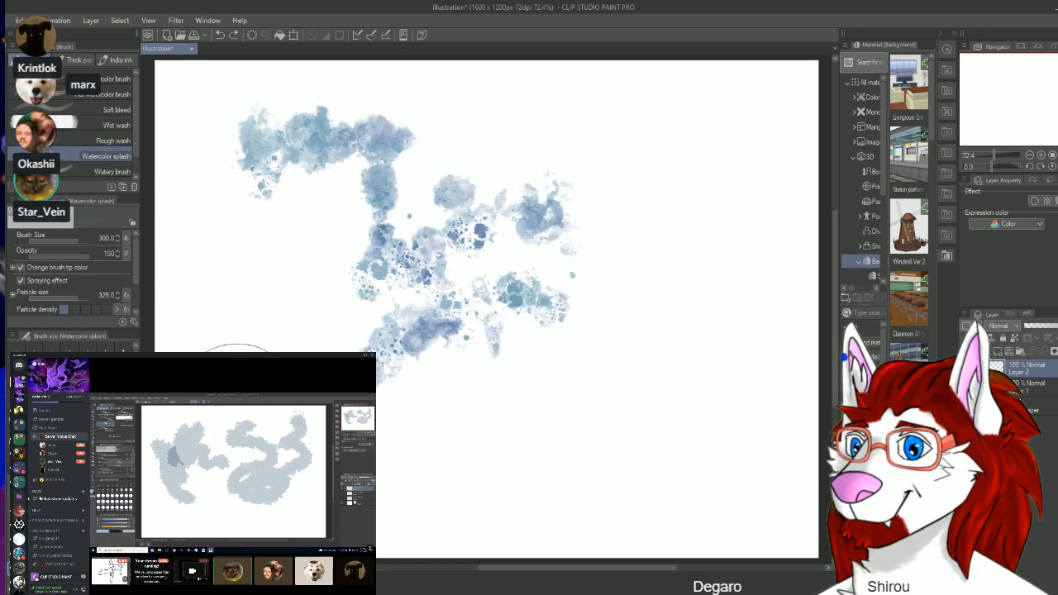
pyautogui.moveTo(237, 405)
pyautogui.mouseDown()
pyautogui.moveTo(560, 243)
pyautogui.moveTo(569, 134)
pyautogui.moveTo(761, 182)
pyautogui.moveTo(229, 321)
pyautogui.moveTo(330, 123)
pyautogui.moveTo(447, 348)
pyautogui.moveTo(827, 326)
pyautogui.mouseUp()
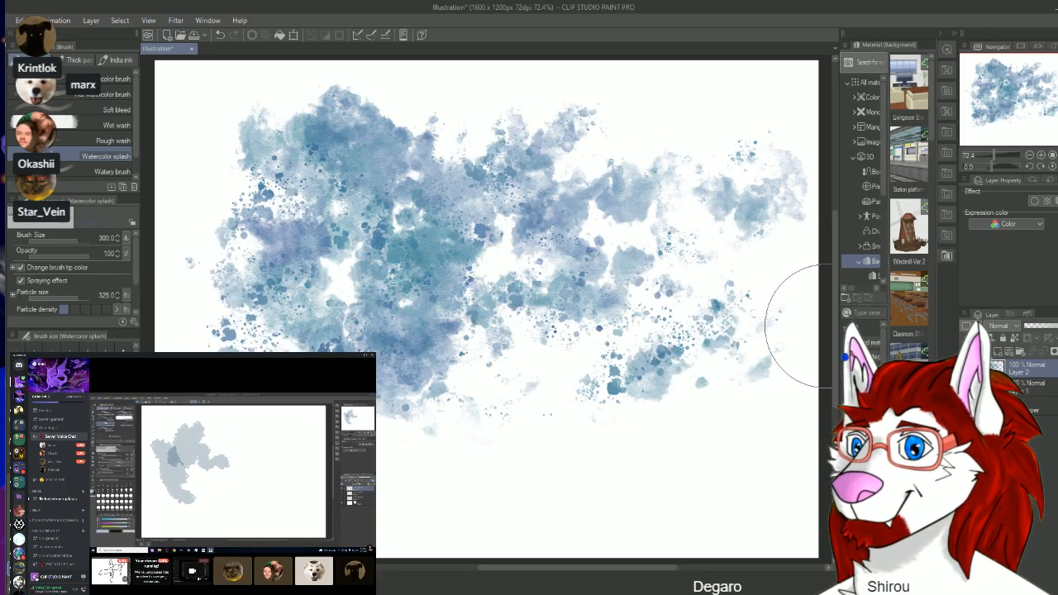
pyautogui.press('Delete')
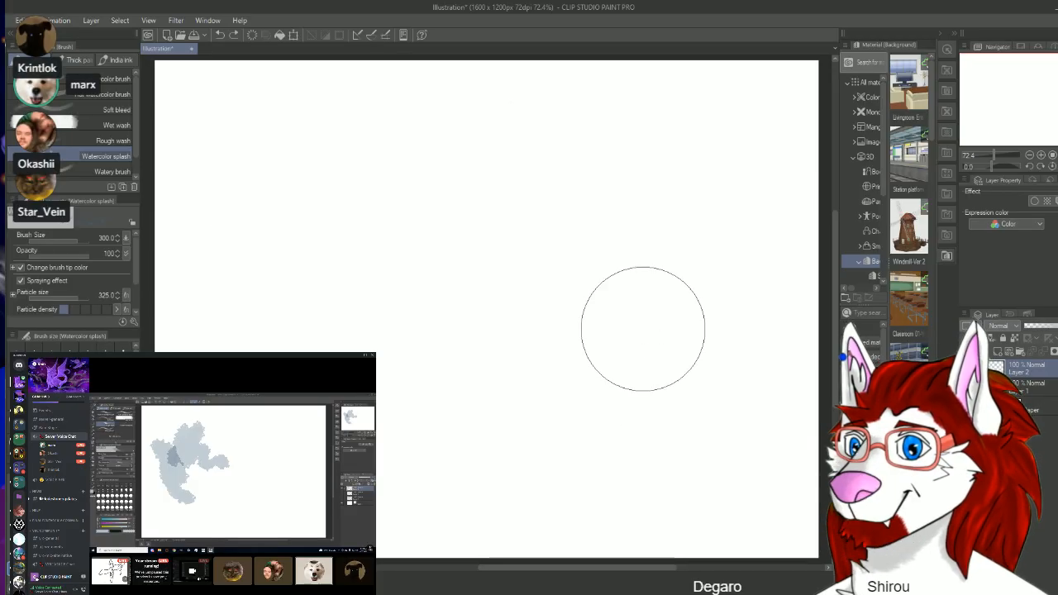
# Step: Test the Wet wash brush at size 30 with wavy, looping and overlapping blue strokes across the canvas, and undo them
pyautogui.click(112, 171)
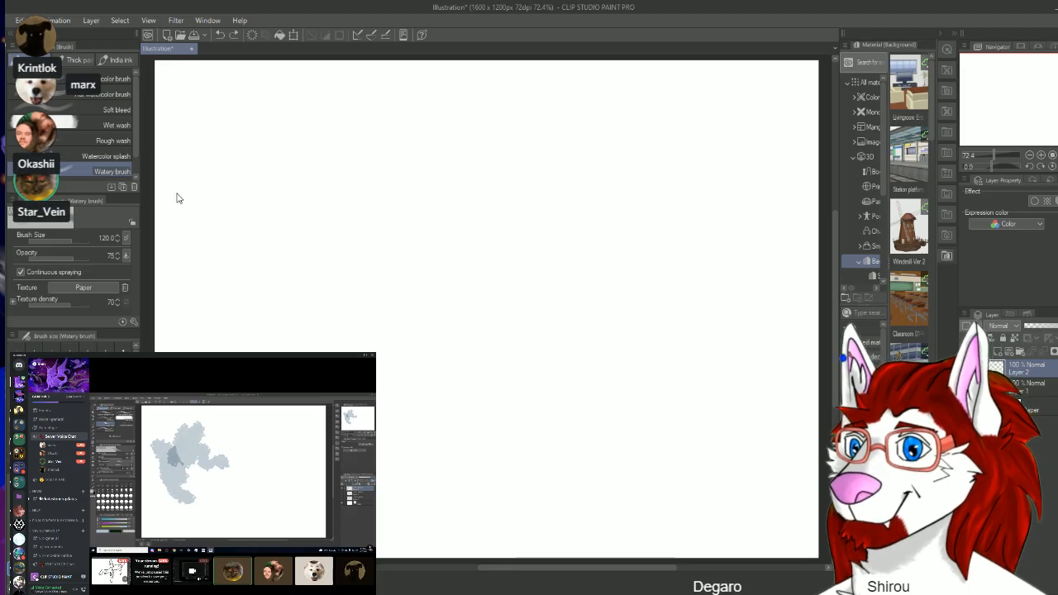
pyautogui.click(116, 125)
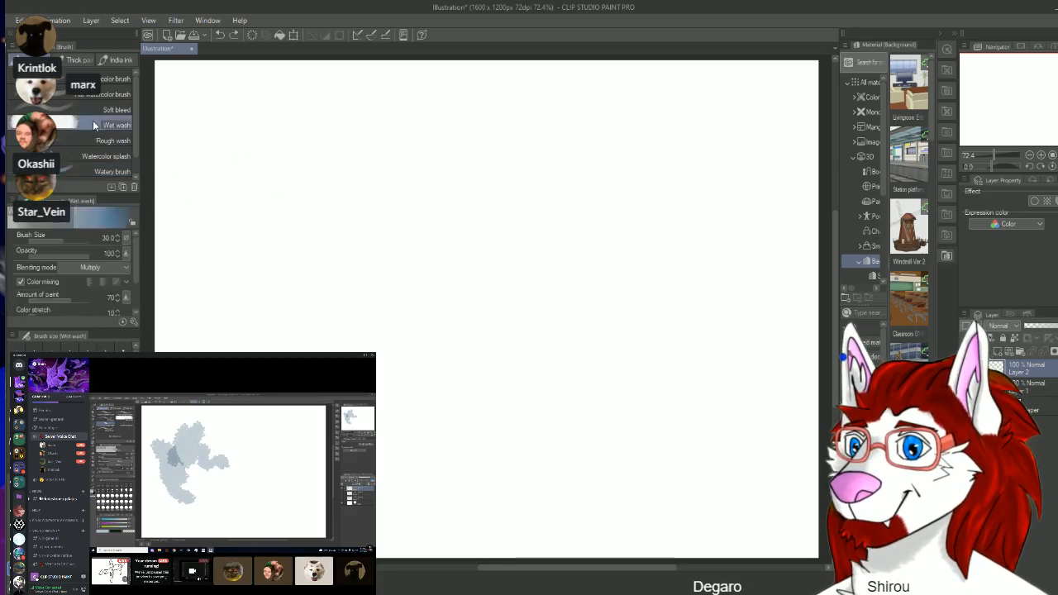
pyautogui.moveTo(255, 147)
pyautogui.mouseDown()
pyautogui.moveTo(295, 134)
pyautogui.moveTo(343, 186)
pyautogui.moveTo(445, 223)
pyautogui.moveTo(487, 192)
pyautogui.mouseUp()
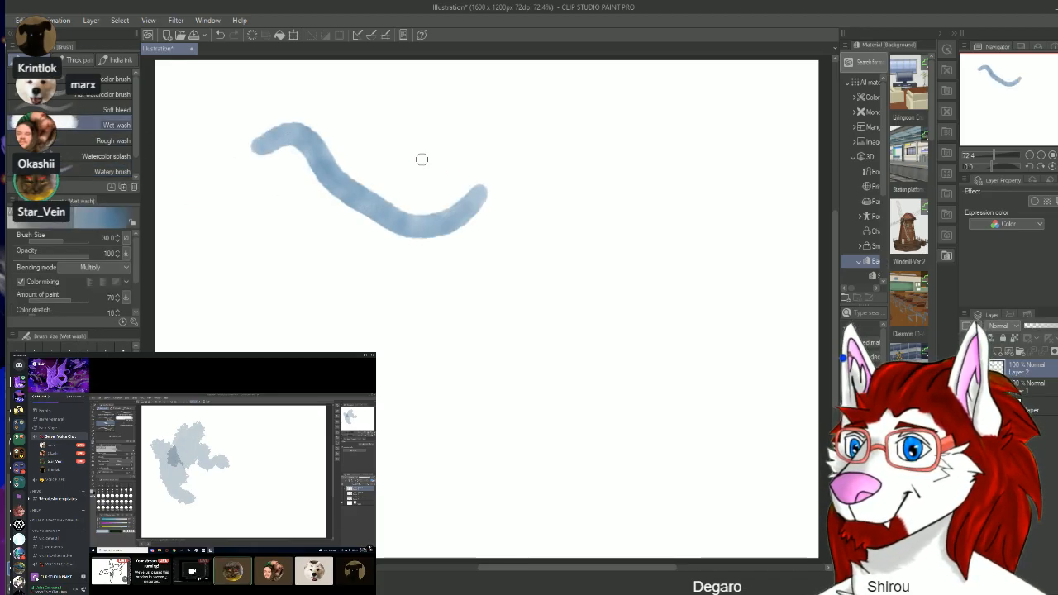
pyautogui.moveTo(420, 162)
pyautogui.mouseDown()
pyautogui.moveTo(311, 317)
pyautogui.moveTo(267, 267)
pyautogui.moveTo(353, 292)
pyautogui.moveTo(436, 297)
pyautogui.moveTo(583, 285)
pyautogui.mouseUp()
pyautogui.click(529, 218)
pyautogui.moveTo(529, 218)
pyautogui.mouseDown()
pyautogui.moveTo(378, 311)
pyautogui.moveTo(251, 330)
pyautogui.moveTo(317, 325)
pyautogui.moveTo(453, 389)
pyautogui.mouseUp()
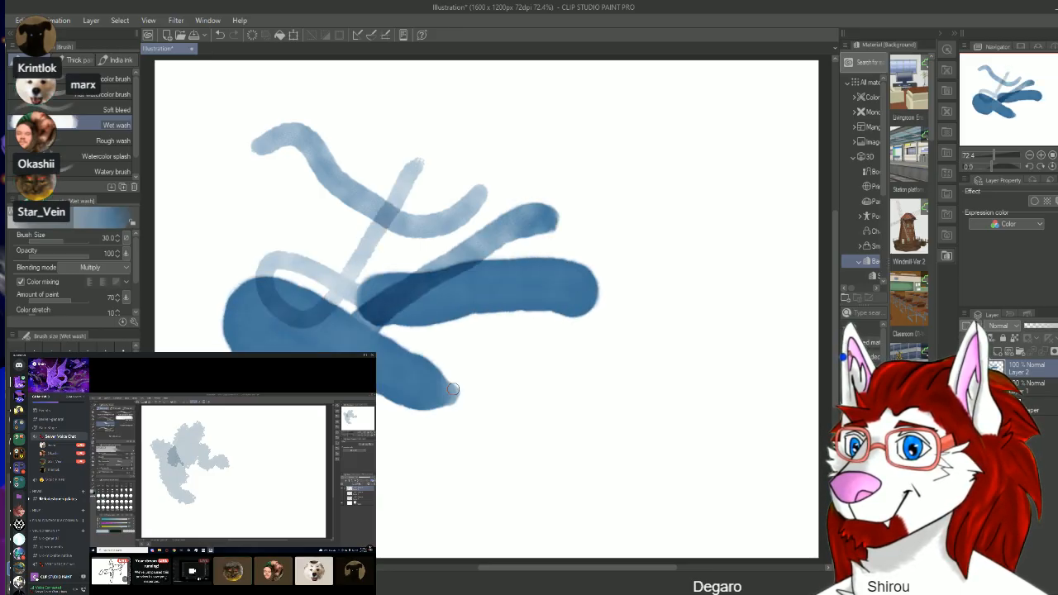
pyautogui.moveTo(319, 252); pyautogui.dragTo(398, 158)
pyautogui.moveTo(405, 251)
pyautogui.mouseDown()
pyautogui.moveTo(470, 220)
pyautogui.moveTo(490, 228)
pyautogui.moveTo(522, 217)
pyautogui.moveTo(570, 221)
pyautogui.moveTo(611, 252)
pyautogui.moveTo(619, 244)
pyautogui.moveTo(600, 256)
pyautogui.moveTo(546, 202)
pyautogui.moveTo(559, 176)
pyautogui.moveTo(587, 168)
pyautogui.mouseUp()
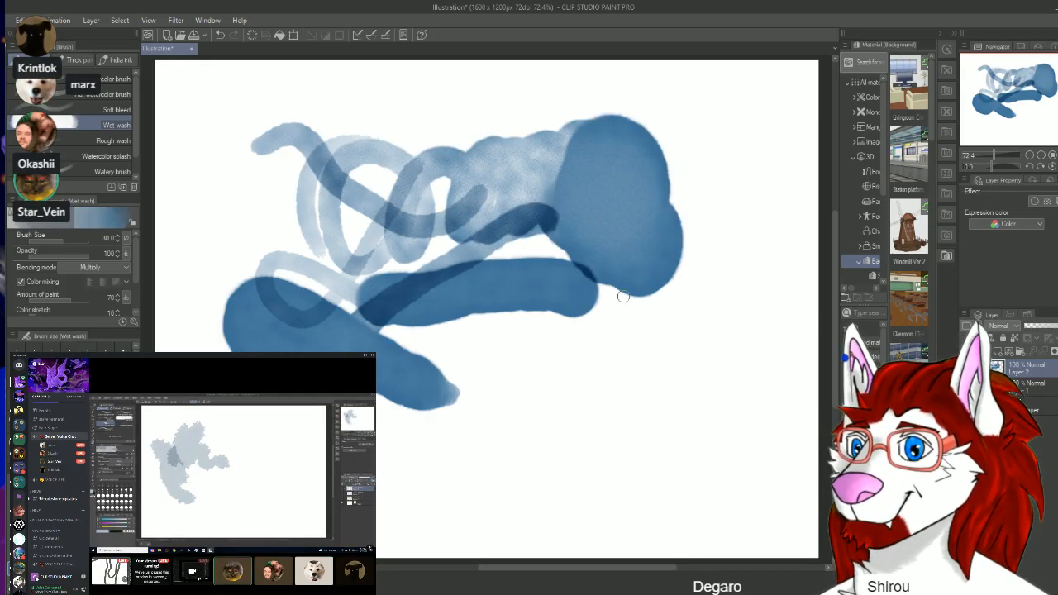
pyautogui.moveTo(621, 292)
pyautogui.mouseDown()
pyautogui.moveTo(605, 385)
pyautogui.moveTo(646, 372)
pyautogui.moveTo(615, 162)
pyautogui.moveTo(675, 114)
pyautogui.moveTo(618, 193)
pyautogui.moveTo(624, 261)
pyautogui.moveTo(661, 280)
pyautogui.moveTo(719, 225)
pyautogui.moveTo(639, 214)
pyautogui.moveTo(621, 283)
pyautogui.moveTo(711, 177)
pyautogui.moveTo(617, 270)
pyautogui.moveTo(656, 251)
pyautogui.moveTo(721, 166)
pyautogui.moveTo(621, 224)
pyautogui.moveTo(635, 236)
pyautogui.moveTo(573, 168)
pyautogui.moveTo(652, 275)
pyautogui.moveTo(572, 190)
pyautogui.moveTo(543, 185)
pyautogui.moveTo(666, 305)
pyautogui.moveTo(690, 311)
pyautogui.moveTo(711, 272)
pyautogui.moveTo(600, 237)
pyautogui.mouseUp()
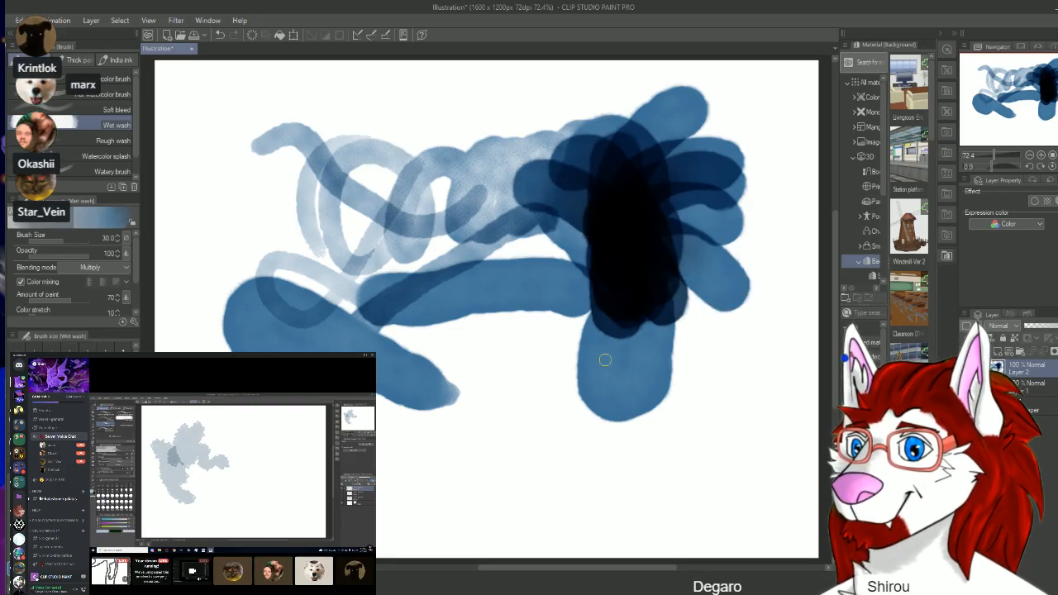
pyautogui.hotkey('ctrl', 'z')
pyautogui.hotkey('ctrl', 'z')
pyautogui.hotkey('ctrl', 'z')
pyautogui.hotkey('ctrl', 'z')
pyautogui.hotkey('ctrl', 'z')
pyautogui.hotkey('ctrl', 'z')
pyautogui.hotkey('ctrl', 'z')
pyautogui.hotkey('ctrl', 'z')
pyautogui.hotkey('ctrl', 'z')
pyautogui.hotkey('ctrl', 'z')
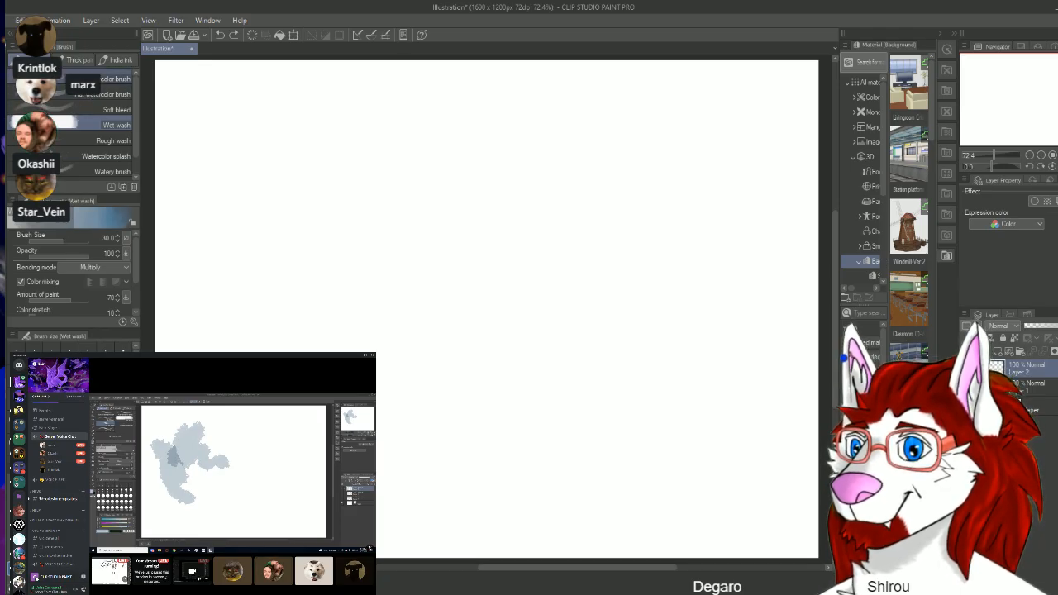
# Step: Test the Round watercolor brush at size 80 by layering short blue strokes that cross at one centre into a starburst
pyautogui.click(114, 79)
pyautogui.moveTo(291, 166); pyautogui.dragTo(415, 273)
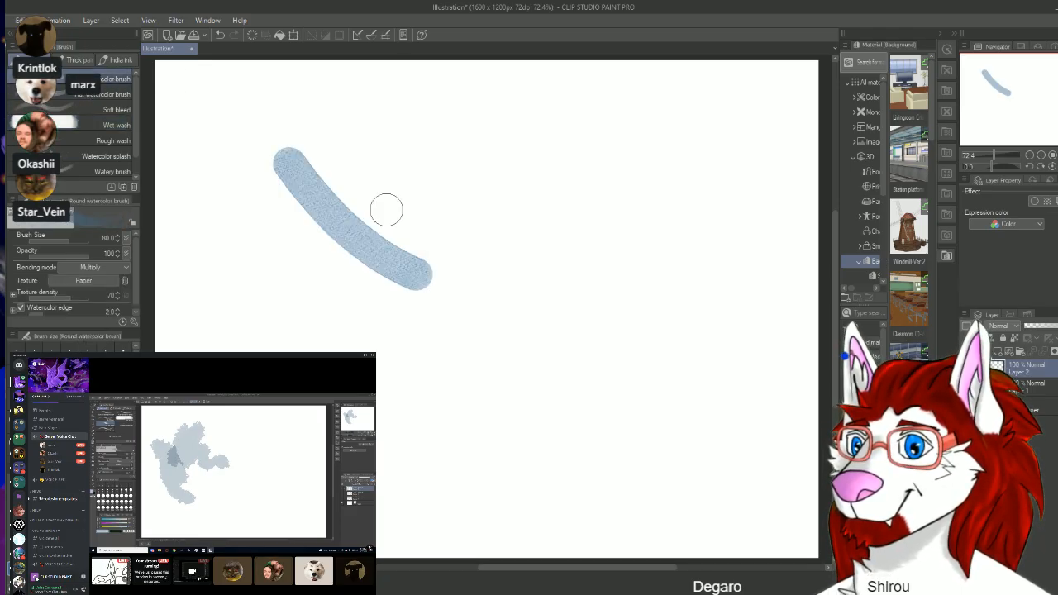
pyautogui.moveTo(361, 174); pyautogui.dragTo(332, 307)
pyautogui.moveTo(252, 209); pyautogui.dragTo(426, 238)
pyautogui.moveTo(405, 175); pyautogui.dragTo(296, 274)
pyautogui.moveTo(252, 208); pyautogui.dragTo(413, 259)
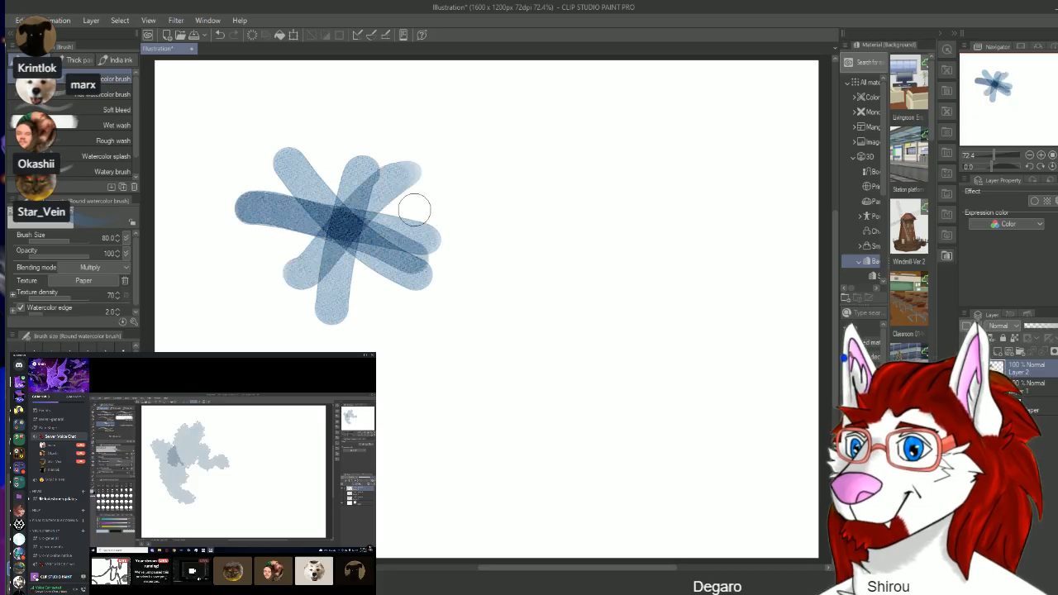
pyautogui.moveTo(388, 175); pyautogui.dragTo(293, 276)
pyautogui.moveTo(264, 192); pyautogui.dragTo(441, 300)
pyautogui.moveTo(335, 132); pyautogui.dragTo(339, 326)
pyautogui.moveTo(244, 222); pyautogui.dragTo(421, 248)
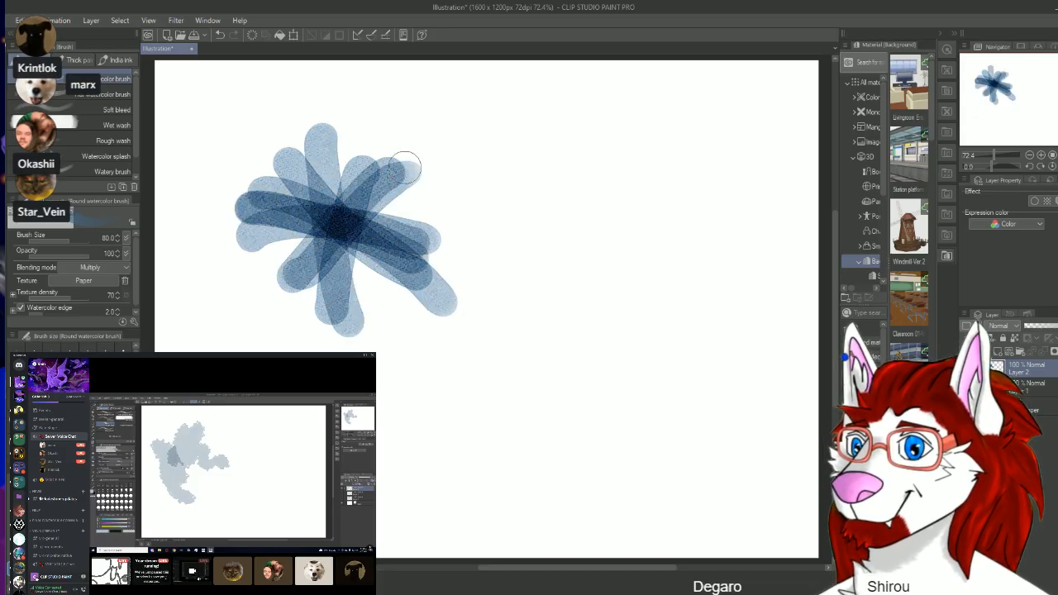
pyautogui.moveTo(409, 165); pyautogui.dragTo(306, 318)
pyautogui.moveTo(264, 202); pyautogui.dragTo(422, 298)
pyautogui.moveTo(347, 149); pyautogui.dragTo(311, 315)
pyautogui.moveTo(264, 209); pyautogui.dragTo(430, 309)
pyautogui.moveTo(360, 180); pyautogui.dragTo(310, 302)
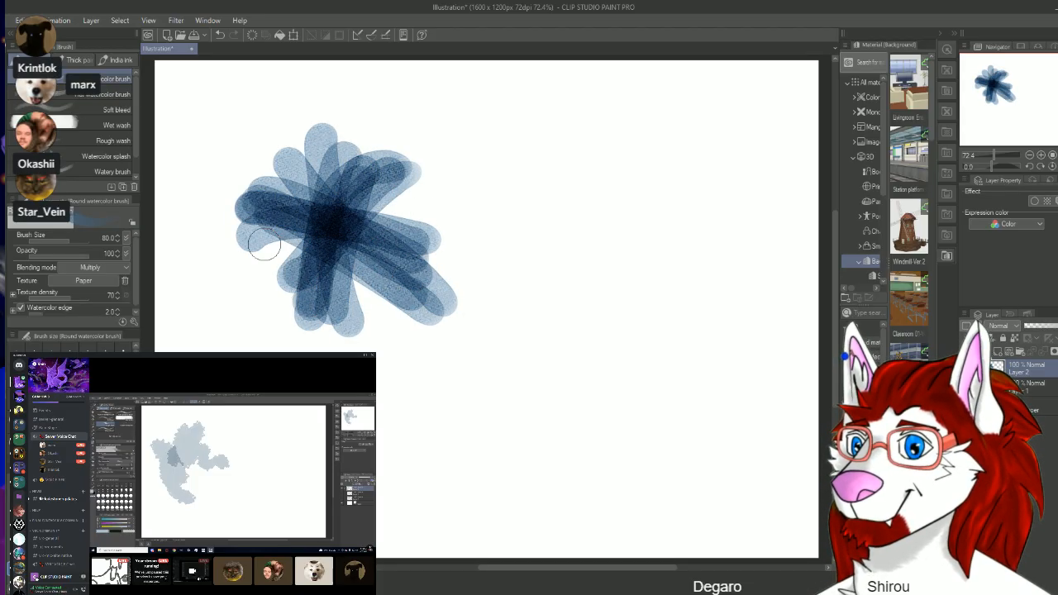
pyautogui.moveTo(253, 236); pyautogui.dragTo(413, 228)
pyautogui.moveTo(397, 173)
pyautogui.mouseDown()
pyautogui.moveTo(331, 207)
pyautogui.moveTo(273, 287)
pyautogui.mouseUp()
pyautogui.moveTo(258, 190); pyautogui.dragTo(409, 284)
pyautogui.moveTo(330, 132); pyautogui.dragTo(291, 306)
pyautogui.moveTo(274, 169); pyautogui.dragTo(404, 303)
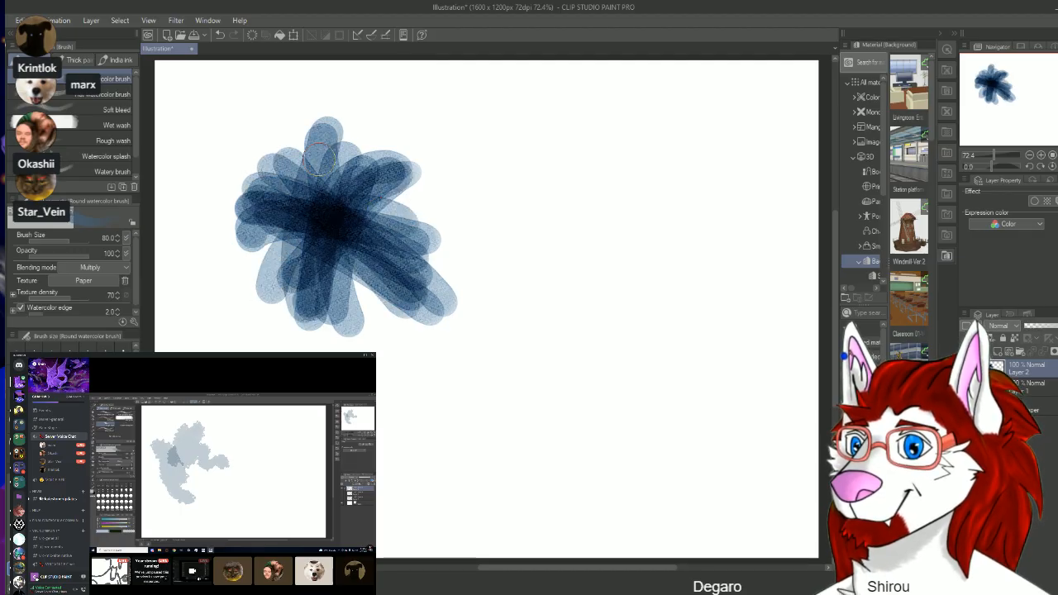
pyautogui.moveTo(308, 132); pyautogui.dragTo(323, 307)
pyautogui.moveTo(332, 159); pyautogui.dragTo(345, 320)
pyautogui.moveTo(366, 143); pyautogui.dragTo(282, 264)
pyautogui.moveTo(237, 217); pyautogui.dragTo(417, 250)
pyautogui.moveTo(416, 164); pyautogui.dragTo(260, 262)
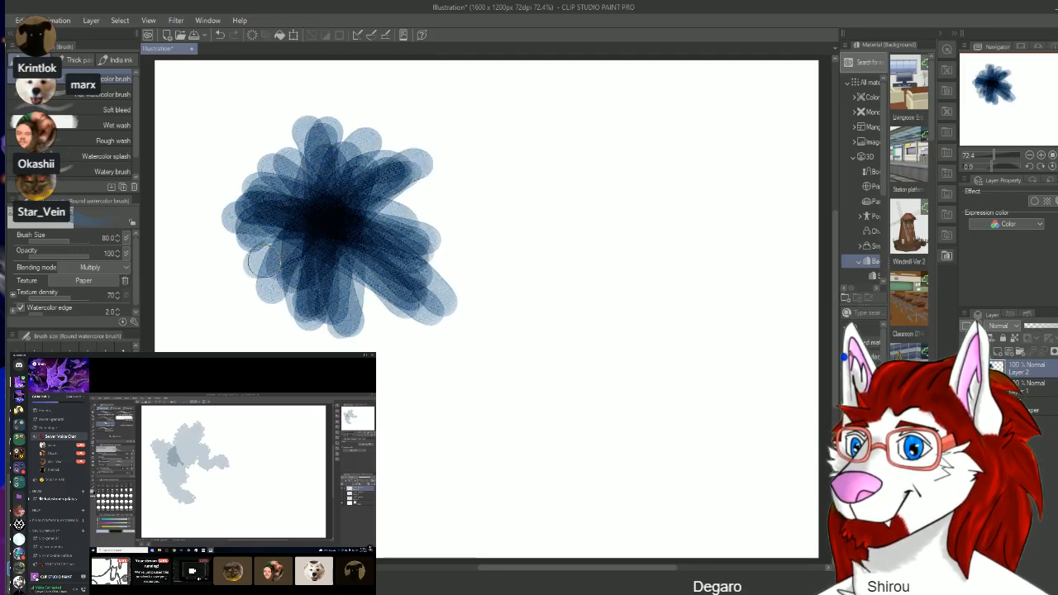
# Step: Undo the starburst of Round watercolor strokes until the canvas is blank
pyautogui.hotkey('ctrl', 'z')
pyautogui.hotkey('ctrl', 'z')
pyautogui.hotkey('ctrl', 'z')
pyautogui.hotkey('ctrl', 'z')
pyautogui.hotkey('ctrl', 'z')
pyautogui.hotkey('ctrl', 'z')
pyautogui.hotkey('ctrl', 'z')
pyautogui.hotkey('ctrl', 'z')
pyautogui.hotkey('ctrl', 'z')
pyautogui.hotkey('ctrl', 'z')
pyautogui.hotkey('ctrl', 'z')
pyautogui.hotkey('ctrl', 'z')
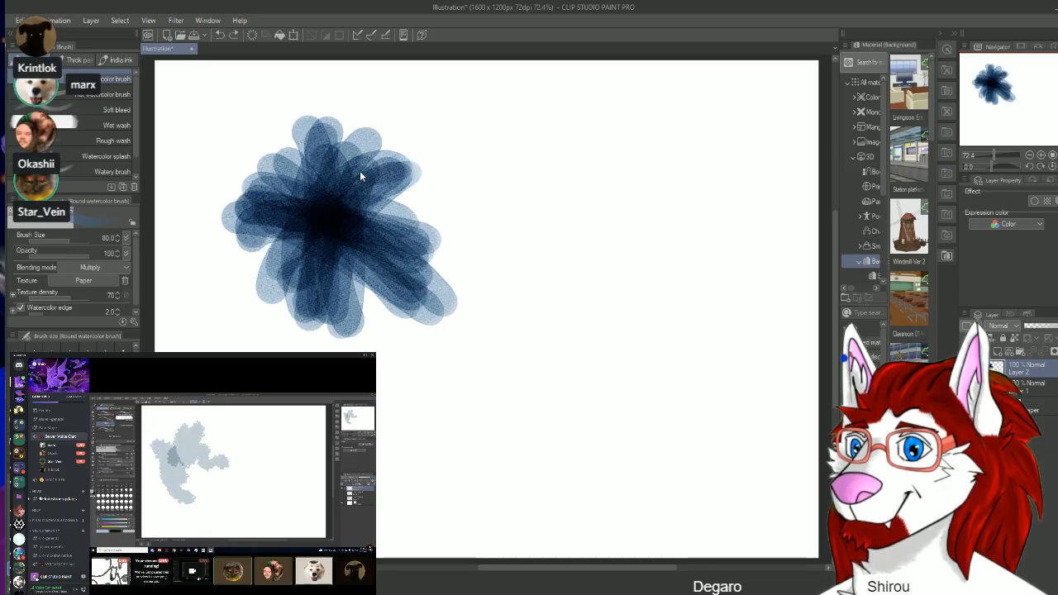
pyautogui.hotkey('ctrl', 'z')
pyautogui.hotkey('ctrl', 'z')
pyautogui.hotkey('ctrl', 'z')
pyautogui.hotkey('ctrl', 'z')
pyautogui.hotkey('ctrl', 'z')
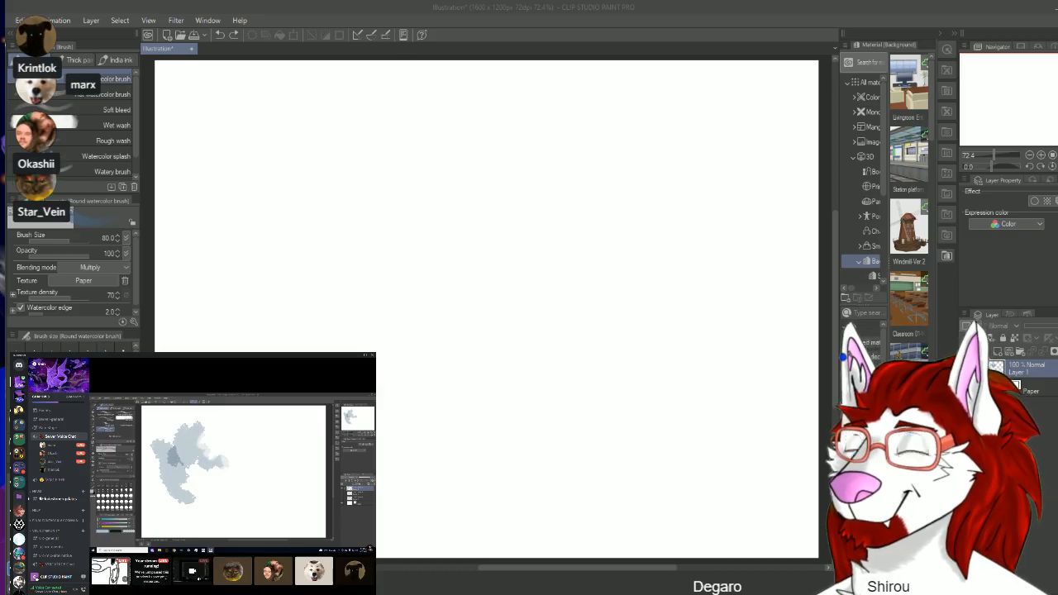
# Step: Add a new raster layer above Layer 1
pyautogui.click(345, 193)
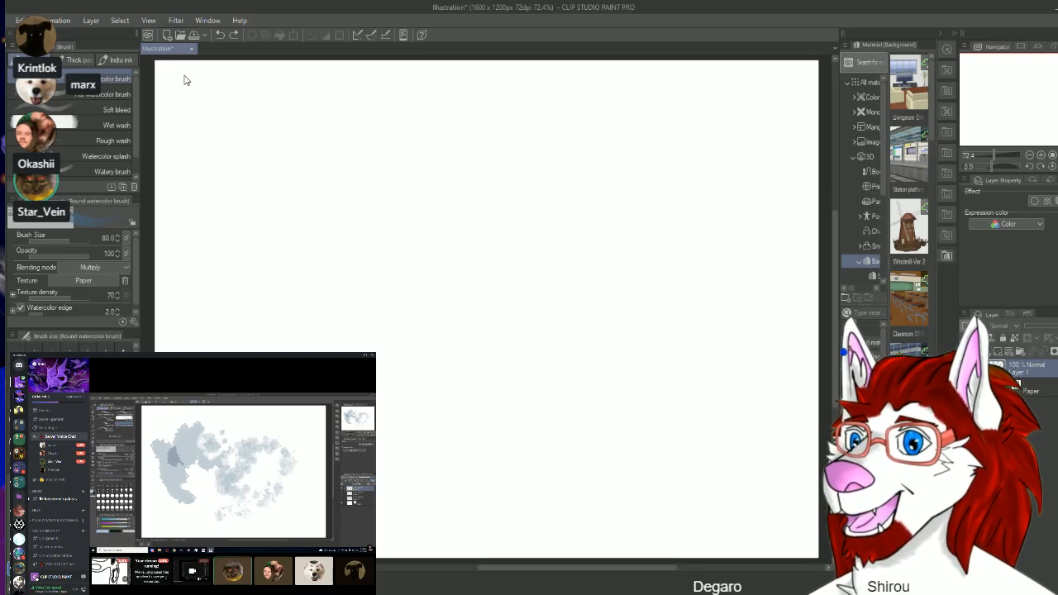
pyautogui.click(97, 23)
pyautogui.click(112, 33)
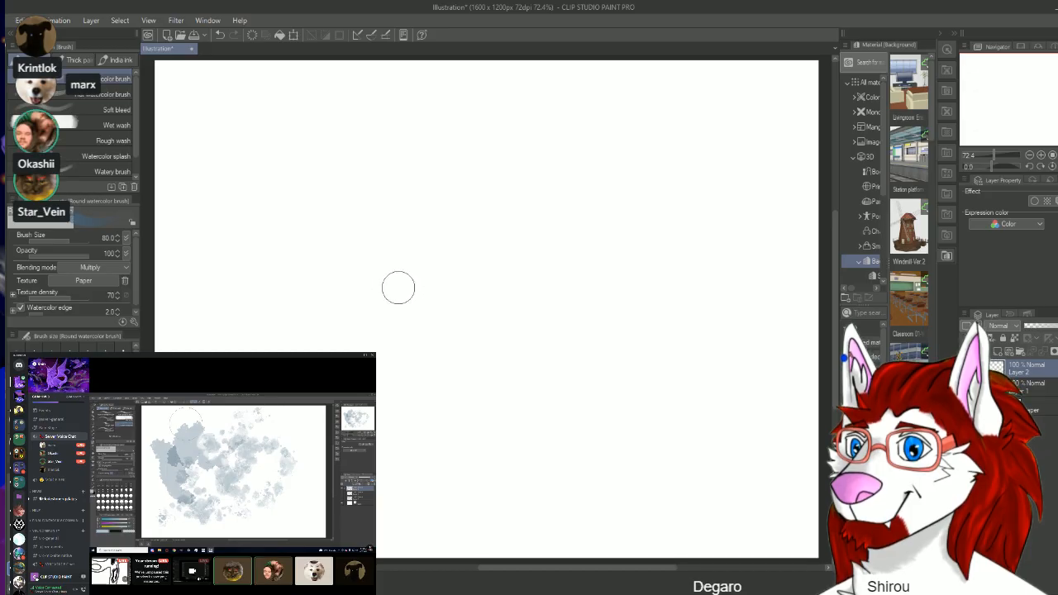
# Step: Test the Watercolor splash brush at size 300 with one long winding stroke over most of the canvas, and clear the layer
pyautogui.click(74, 158)
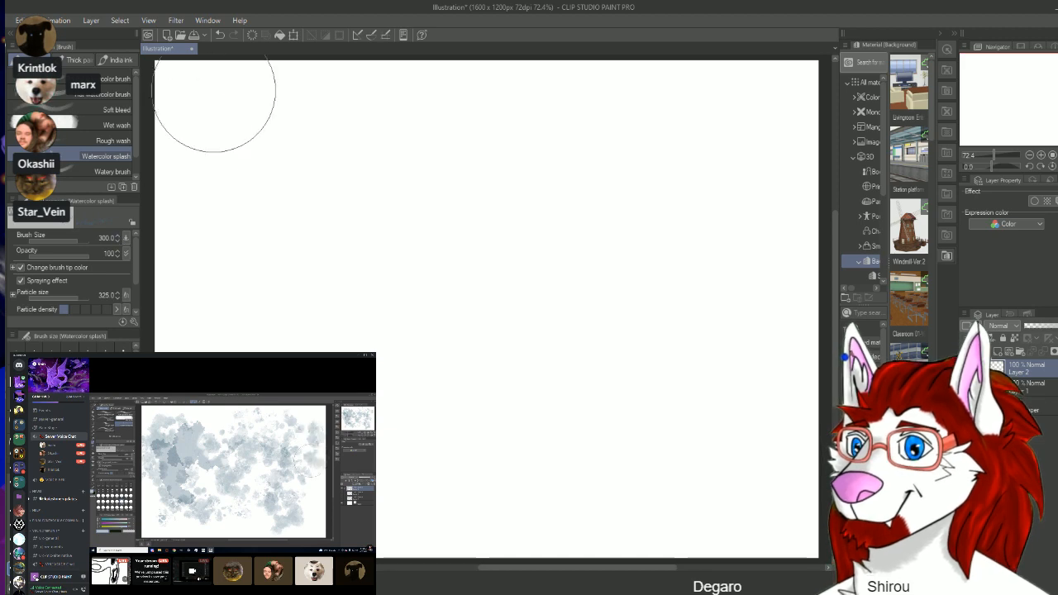
pyautogui.moveTo(217, 94)
pyautogui.mouseDown()
pyautogui.moveTo(170, 190)
pyautogui.moveTo(246, 162)
pyautogui.moveTo(339, 66)
pyautogui.moveTo(303, 331)
pyautogui.moveTo(333, 362)
pyautogui.moveTo(524, 124)
pyautogui.moveTo(595, 90)
pyautogui.moveTo(515, 333)
pyautogui.moveTo(558, 399)
pyautogui.moveTo(682, 313)
pyautogui.moveTo(736, 357)
pyautogui.moveTo(753, 504)
pyautogui.mouseUp()
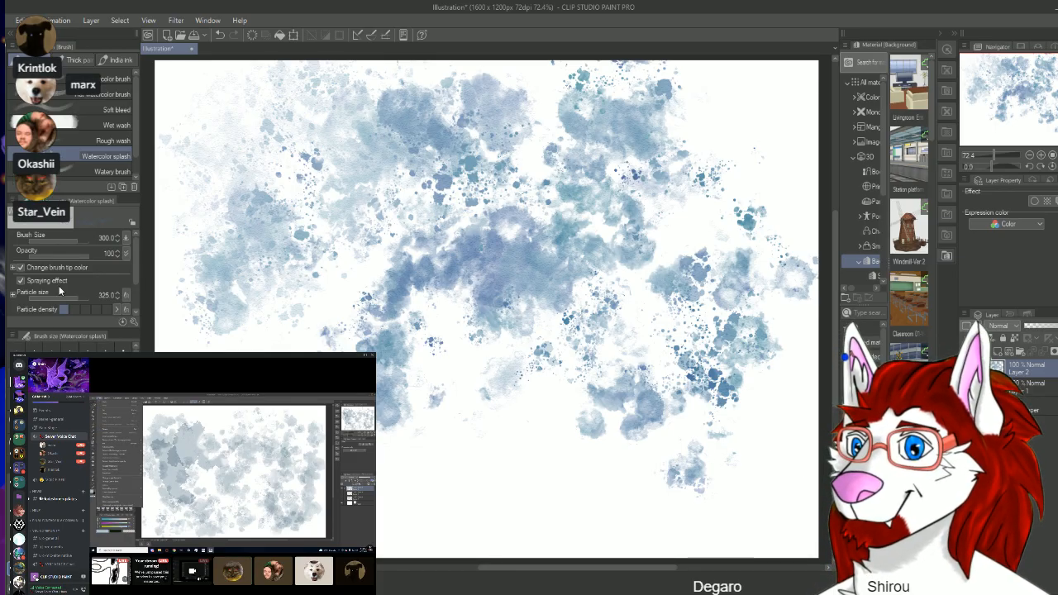
pyautogui.press('Delete')
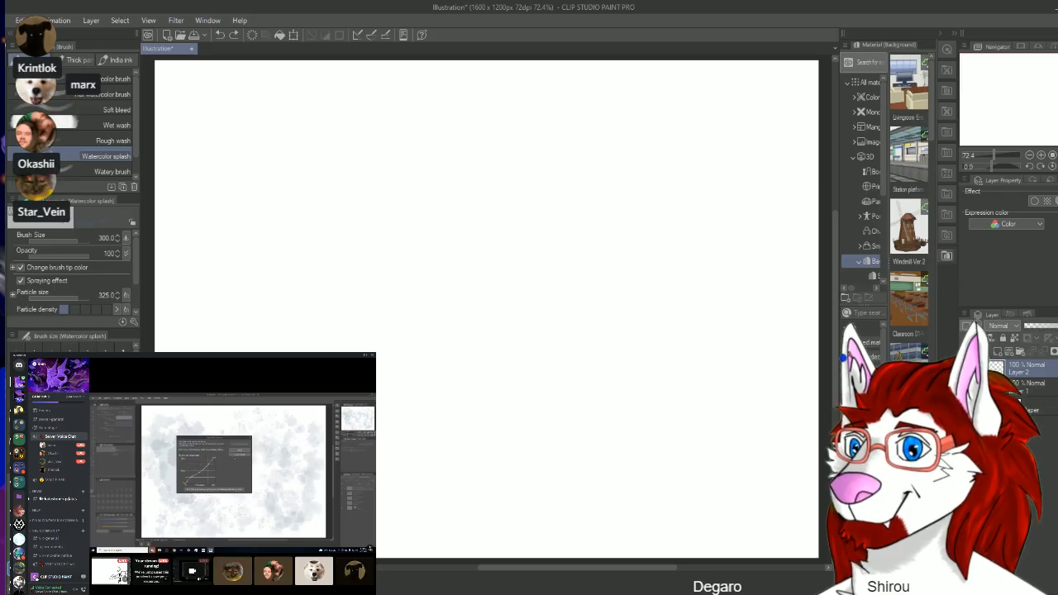
# Step: Build up a denser Watercolor splash texture at size 300 with two overlapping strokes, and clear the layer again
pyautogui.moveTo(323, 243)
pyautogui.mouseDown()
pyautogui.moveTo(541, 206)
pyautogui.moveTo(519, 187)
pyautogui.moveTo(392, 170)
pyautogui.moveTo(271, 99)
pyautogui.moveTo(331, 172)
pyautogui.moveTo(511, 196)
pyautogui.moveTo(530, 224)
pyautogui.moveTo(426, 213)
pyautogui.moveTo(315, 248)
pyautogui.moveTo(272, 164)
pyautogui.moveTo(373, 172)
pyautogui.moveTo(429, 290)
pyautogui.moveTo(576, 280)
pyautogui.moveTo(616, 169)
pyautogui.moveTo(413, 163)
pyautogui.moveTo(184, 243)
pyautogui.moveTo(226, 191)
pyautogui.moveTo(485, 189)
pyautogui.moveTo(550, 348)
pyautogui.moveTo(630, 424)
pyautogui.moveTo(602, 367)
pyautogui.moveTo(378, 285)
pyautogui.moveTo(248, 330)
pyautogui.mouseUp()
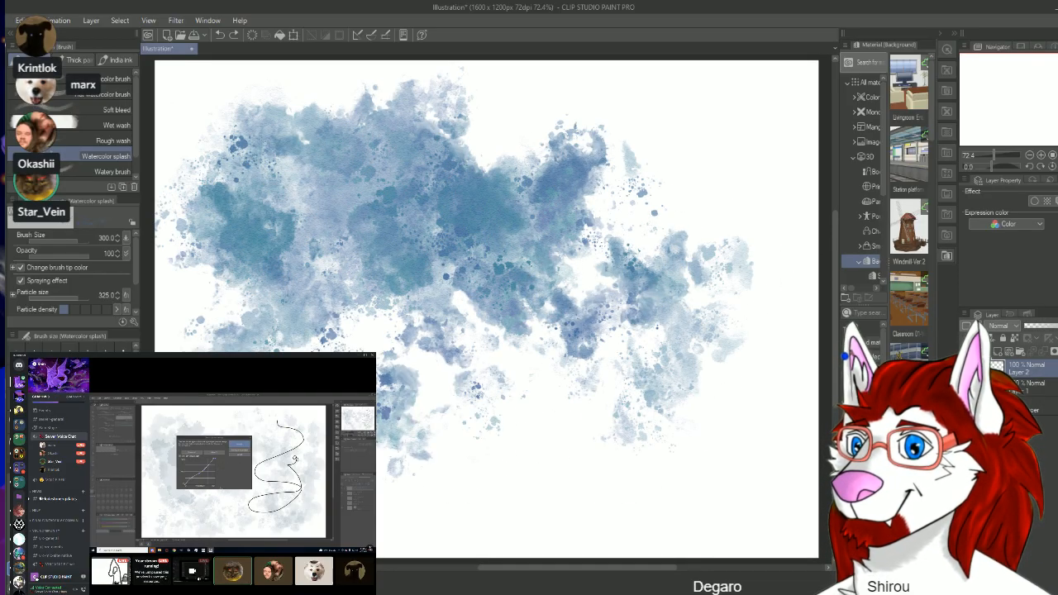
pyautogui.moveTo(388, 438)
pyautogui.mouseDown()
pyautogui.moveTo(643, 472)
pyautogui.moveTo(591, 425)
pyautogui.moveTo(524, 295)
pyautogui.moveTo(632, 267)
pyautogui.mouseUp()
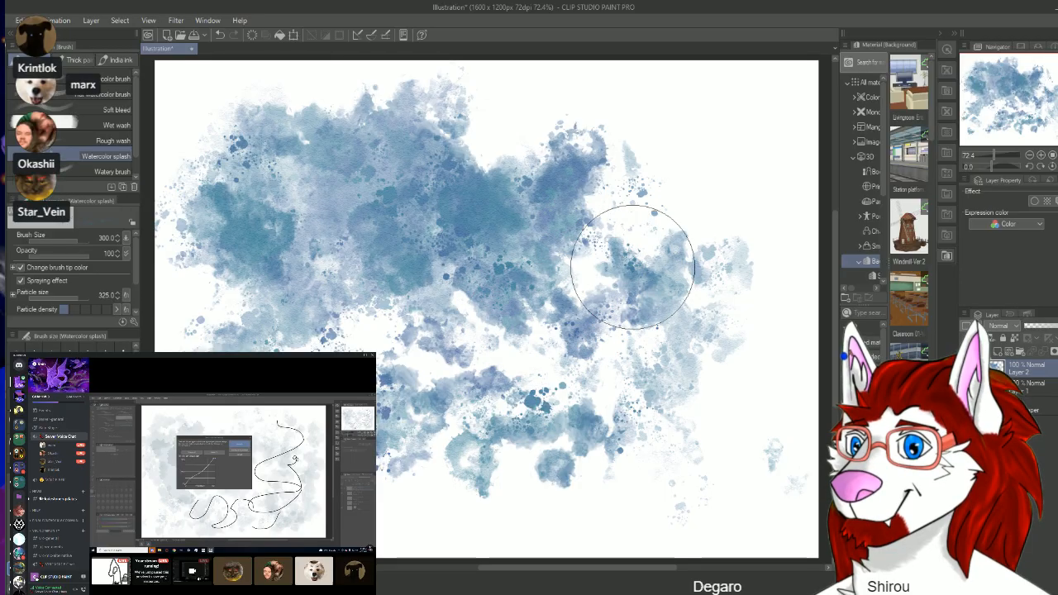
pyautogui.press('Delete')
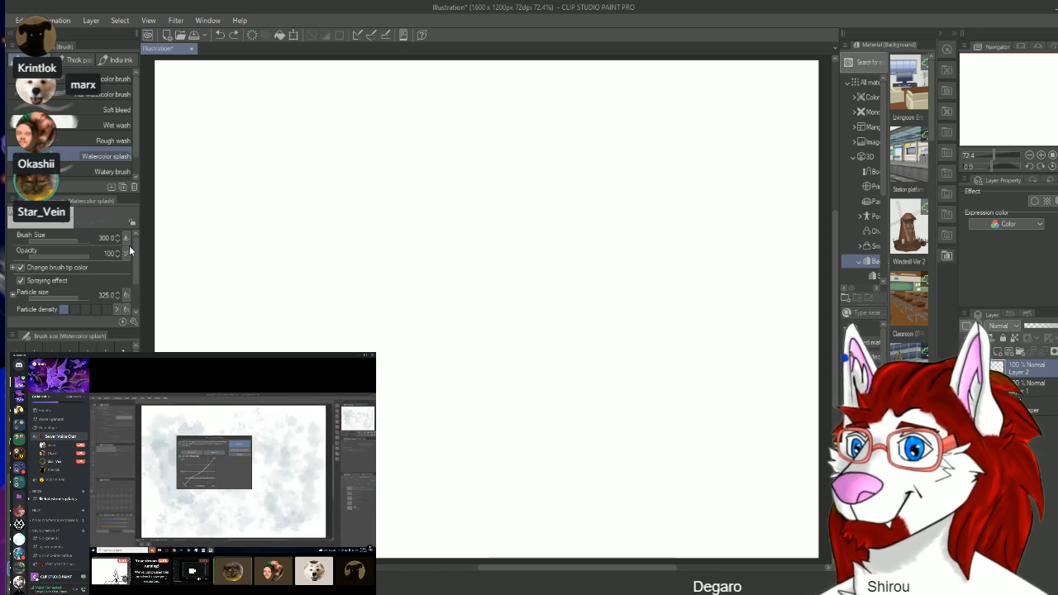
pyautogui.scroll(-2, 137, 257)
pyautogui.scroll(-1, 138, 262)
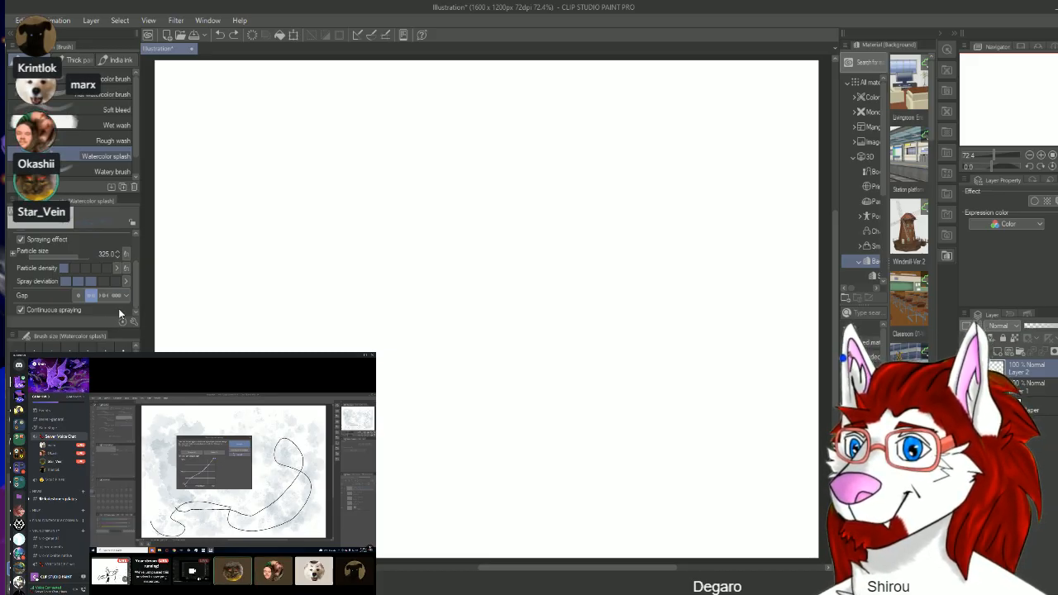
pyautogui.moveTo(136, 288); pyautogui.dragTo(141, 257)
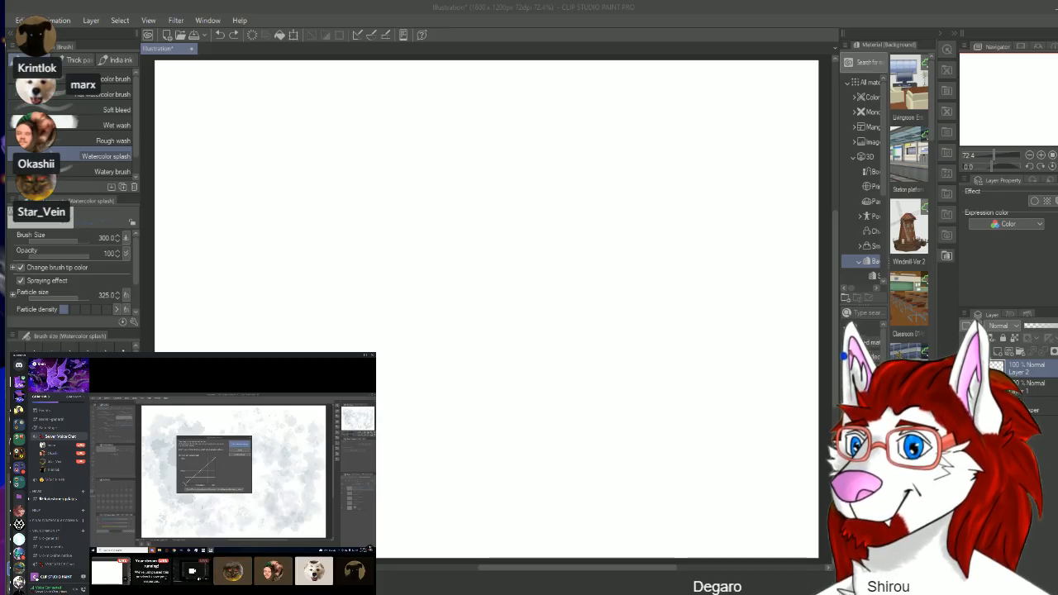
pyautogui.click(363, 2)
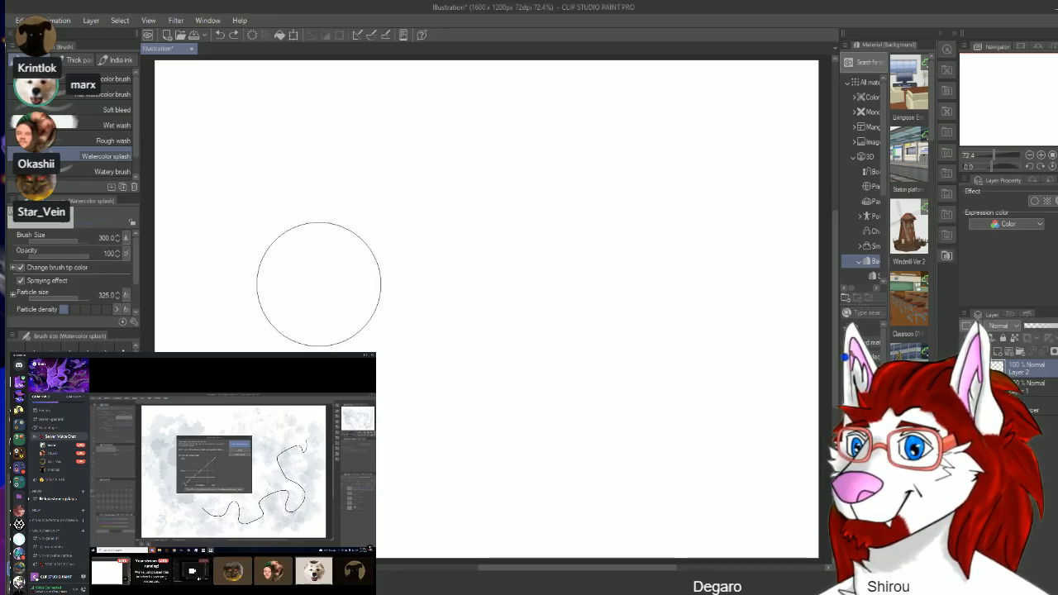
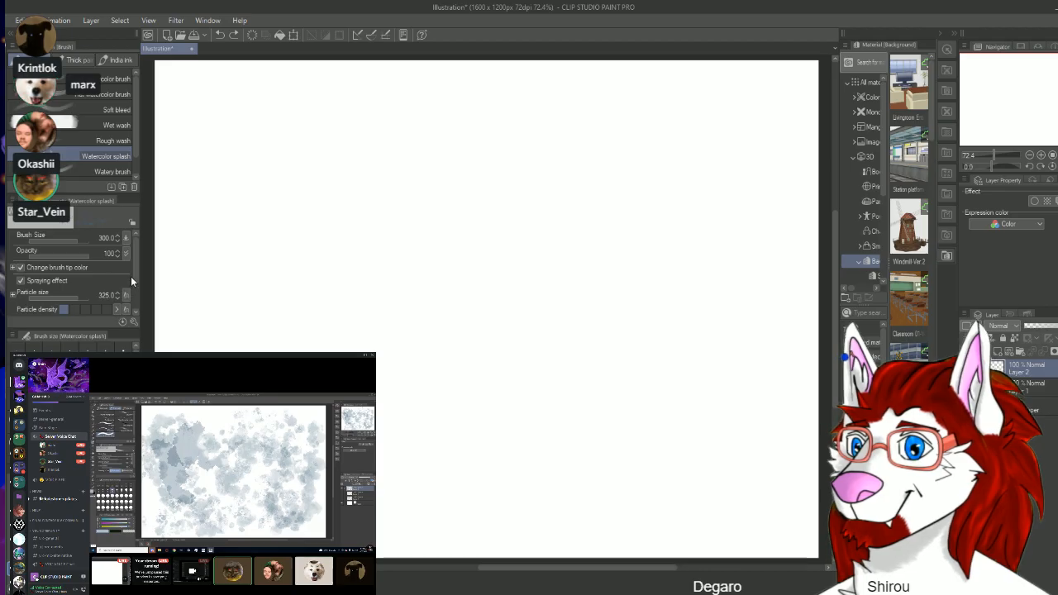
# Step: Cover nearly the whole canvas with dense, overlapping Watercolor splash texture at brush size 300
pyautogui.scroll(-1, 135, 278)
pyautogui.scroll(-3, 136, 286)
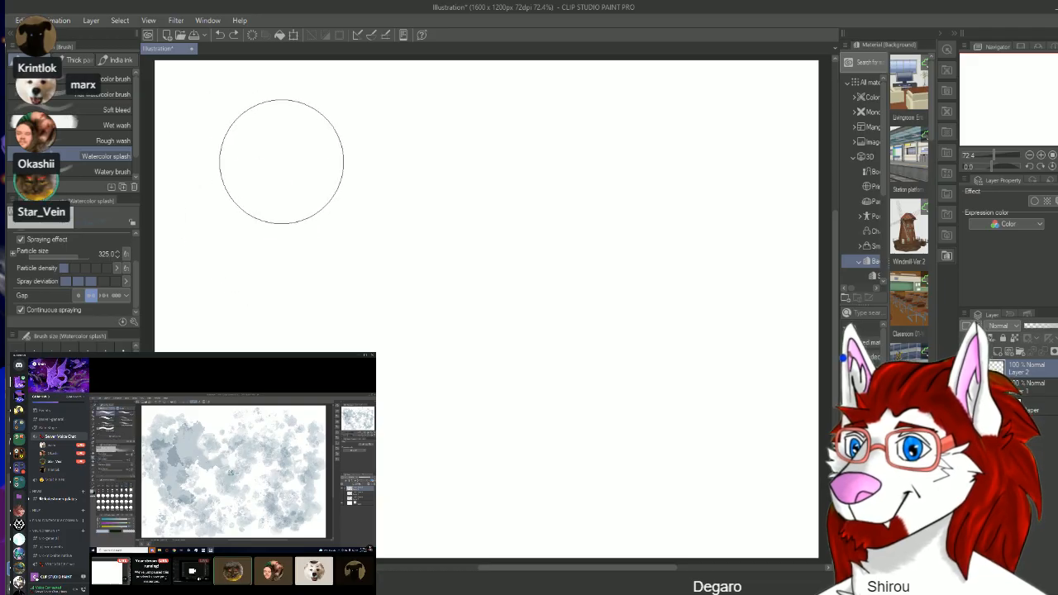
pyautogui.moveTo(254, 147)
pyautogui.mouseDown()
pyautogui.moveTo(328, 306)
pyautogui.moveTo(520, 212)
pyautogui.moveTo(264, 351)
pyautogui.moveTo(240, 190)
pyautogui.moveTo(520, 137)
pyautogui.moveTo(700, 123)
pyautogui.moveTo(270, 165)
pyautogui.moveTo(524, 320)
pyautogui.moveTo(616, 402)
pyautogui.moveTo(348, 434)
pyautogui.moveTo(728, 378)
pyautogui.moveTo(339, 417)
pyautogui.moveTo(513, 475)
pyautogui.moveTo(736, 463)
pyautogui.moveTo(529, 571)
pyautogui.moveTo(451, 561)
pyautogui.moveTo(709, 485)
pyautogui.moveTo(402, 438)
pyautogui.moveTo(744, 306)
pyautogui.moveTo(351, 251)
pyautogui.moveTo(397, 190)
pyautogui.moveTo(780, 201)
pyautogui.moveTo(224, 113)
pyautogui.moveTo(457, 126)
pyautogui.moveTo(496, 190)
pyautogui.moveTo(396, 267)
pyautogui.moveTo(672, 303)
pyautogui.moveTo(219, 339)
pyautogui.moveTo(755, 438)
pyautogui.moveTo(446, 480)
pyautogui.moveTo(460, 508)
pyautogui.moveTo(604, 508)
pyautogui.moveTo(322, 511)
pyautogui.mouseUp()
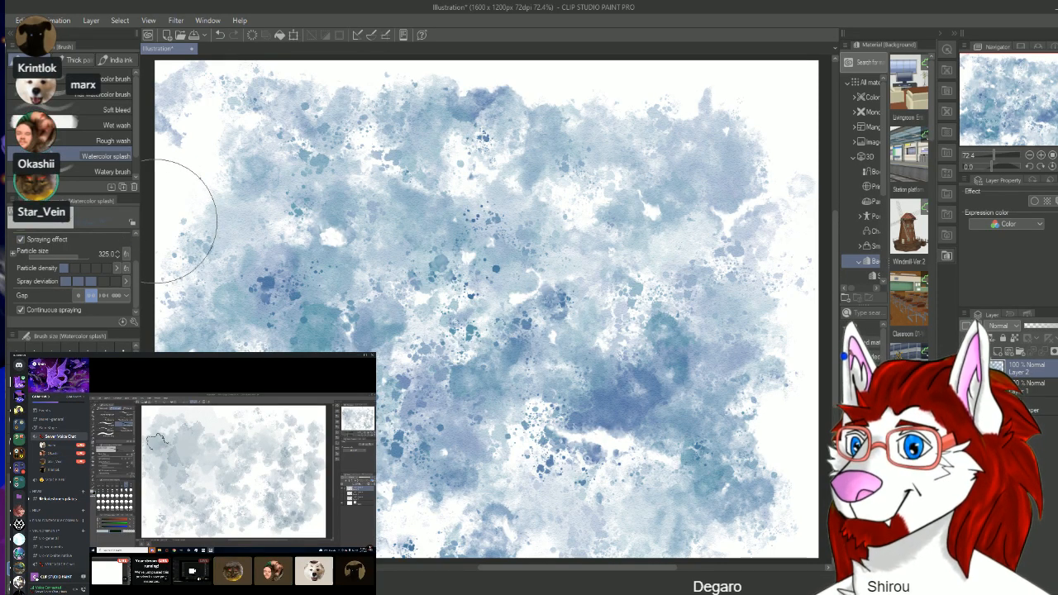
# Step: Outline the large dark blotch in the lower right and the small one near the upper edge with the Pencil at size 6
pyautogui.press('p')
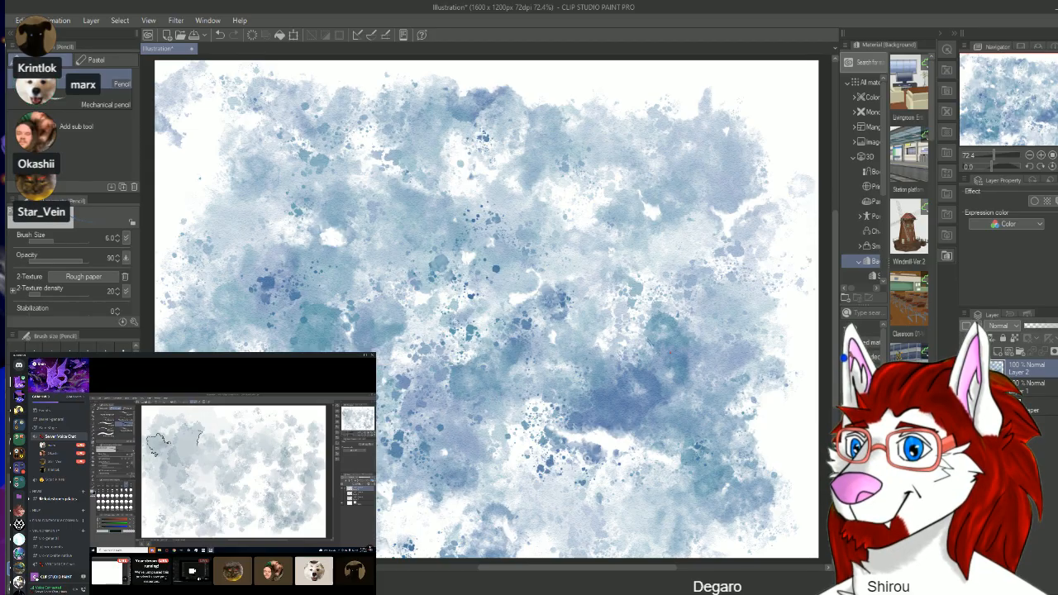
pyautogui.moveTo(653, 334); pyautogui.dragTo(648, 353)
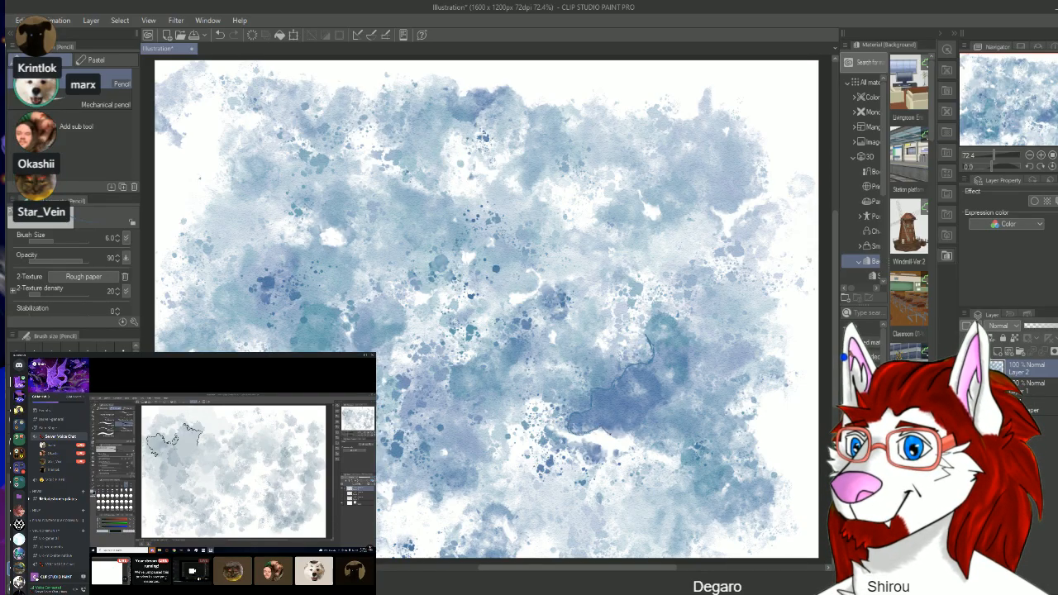
pyautogui.moveTo(611, 437); pyautogui.dragTo(636, 429)
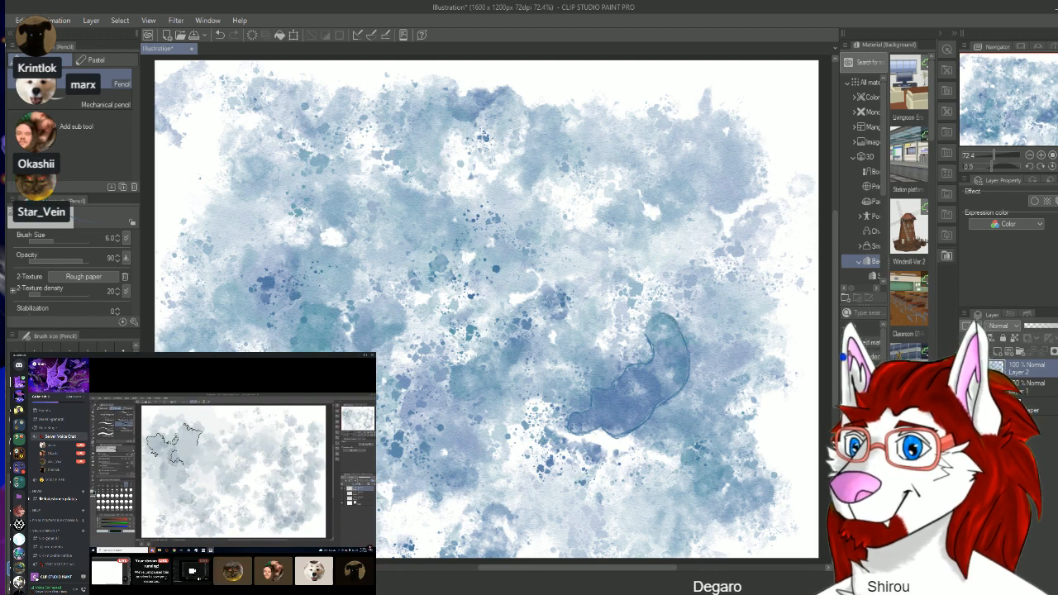
pyautogui.moveTo(677, 321)
pyautogui.mouseDown()
pyautogui.moveTo(659, 315)
pyautogui.moveTo(650, 329)
pyautogui.mouseUp()
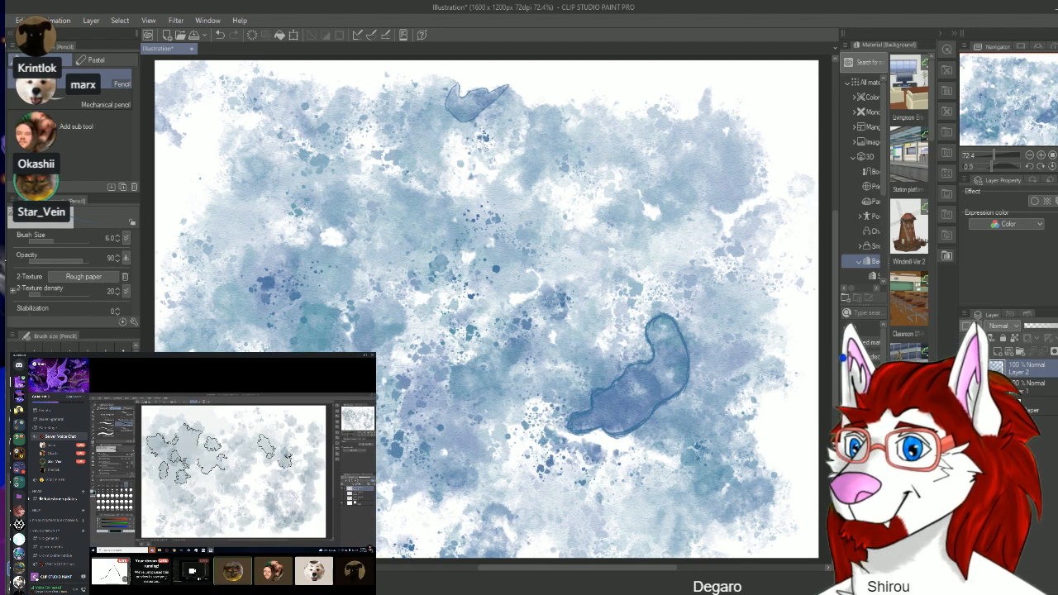
# Step: Smear the outlined lower-right blotch into a branching marbled shape with Liquify at size 100 and strength 70
pyautogui.press('j')
pyautogui.click(111, 61)
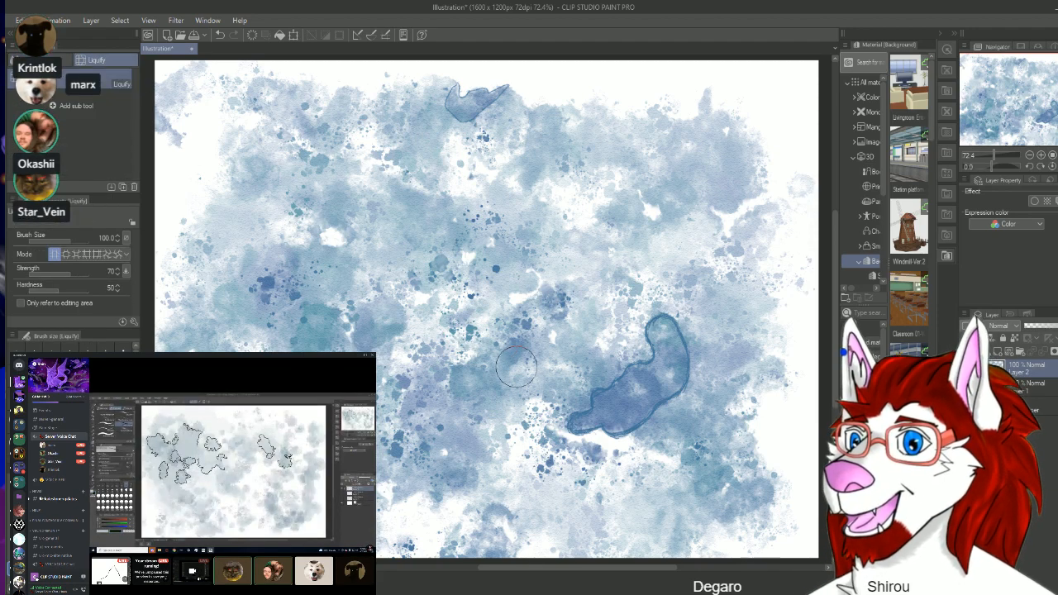
pyautogui.moveTo(662, 403)
pyautogui.mouseDown()
pyautogui.moveTo(604, 347)
pyautogui.moveTo(393, 377)
pyautogui.moveTo(512, 297)
pyautogui.moveTo(414, 116)
pyautogui.moveTo(191, 132)
pyautogui.moveTo(472, 369)
pyautogui.moveTo(330, 248)
pyautogui.moveTo(392, 410)
pyautogui.moveTo(595, 422)
pyautogui.moveTo(649, 457)
pyautogui.moveTo(678, 331)
pyautogui.moveTo(678, 157)
pyautogui.moveTo(463, 223)
pyautogui.moveTo(397, 446)
pyautogui.mouseUp()
pyautogui.moveTo(228, 363)
pyautogui.mouseDown()
pyautogui.moveTo(449, 405)
pyautogui.moveTo(600, 304)
pyautogui.moveTo(607, 329)
pyautogui.mouseUp()
pyautogui.hotkey('ctrl', 'z')
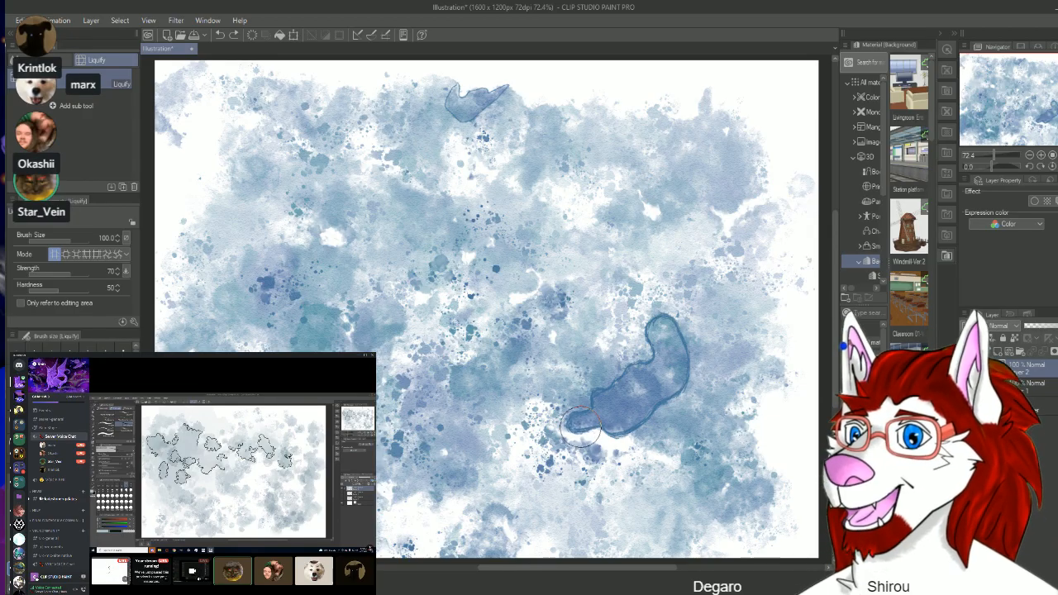
pyautogui.moveTo(580, 426)
pyautogui.mouseDown()
pyautogui.moveTo(525, 397)
pyautogui.moveTo(534, 393)
pyautogui.moveTo(541, 402)
pyautogui.moveTo(521, 406)
pyautogui.moveTo(534, 415)
pyautogui.moveTo(505, 387)
pyautogui.moveTo(580, 423)
pyautogui.moveTo(619, 410)
pyautogui.moveTo(667, 360)
pyautogui.moveTo(644, 263)
pyautogui.mouseUp()
pyautogui.moveTo(648, 353)
pyautogui.mouseDown()
pyautogui.moveTo(663, 368)
pyautogui.moveTo(707, 378)
pyautogui.moveTo(649, 400)
pyautogui.moveTo(650, 434)
pyautogui.moveTo(672, 454)
pyautogui.moveTo(637, 408)
pyautogui.moveTo(569, 363)
pyautogui.mouseUp()
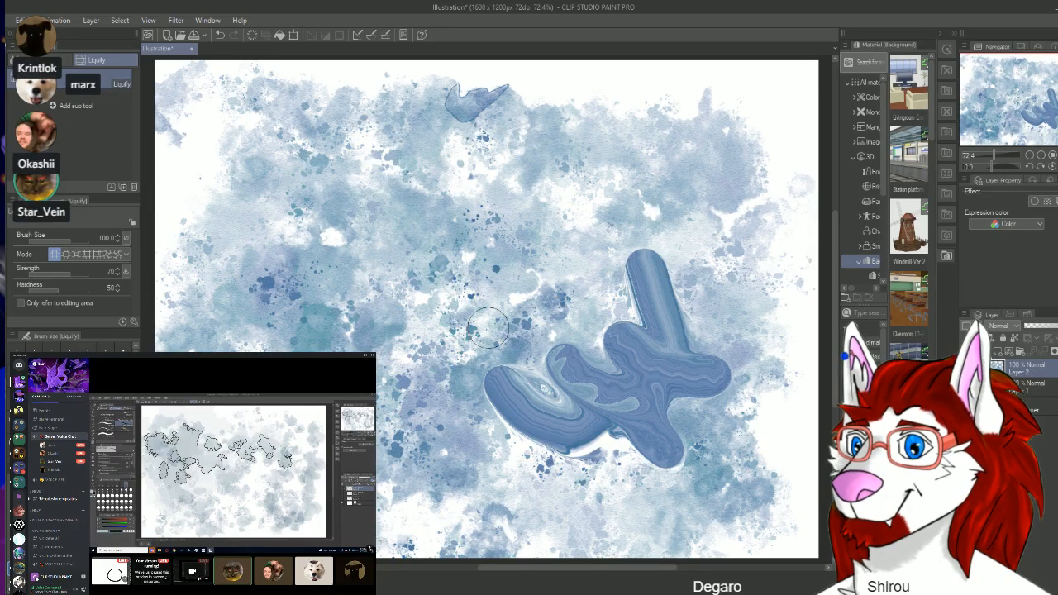
pyautogui.moveTo(647, 283)
pyautogui.mouseDown()
pyautogui.moveTo(637, 287)
pyautogui.moveTo(657, 283)
pyautogui.moveTo(646, 286)
pyautogui.moveTo(652, 296)
pyautogui.mouseUp()
pyautogui.moveTo(522, 416)
pyautogui.mouseDown()
pyautogui.moveTo(516, 469)
pyautogui.moveTo(526, 417)
pyautogui.moveTo(509, 461)
pyautogui.moveTo(539, 486)
pyautogui.mouseUp()
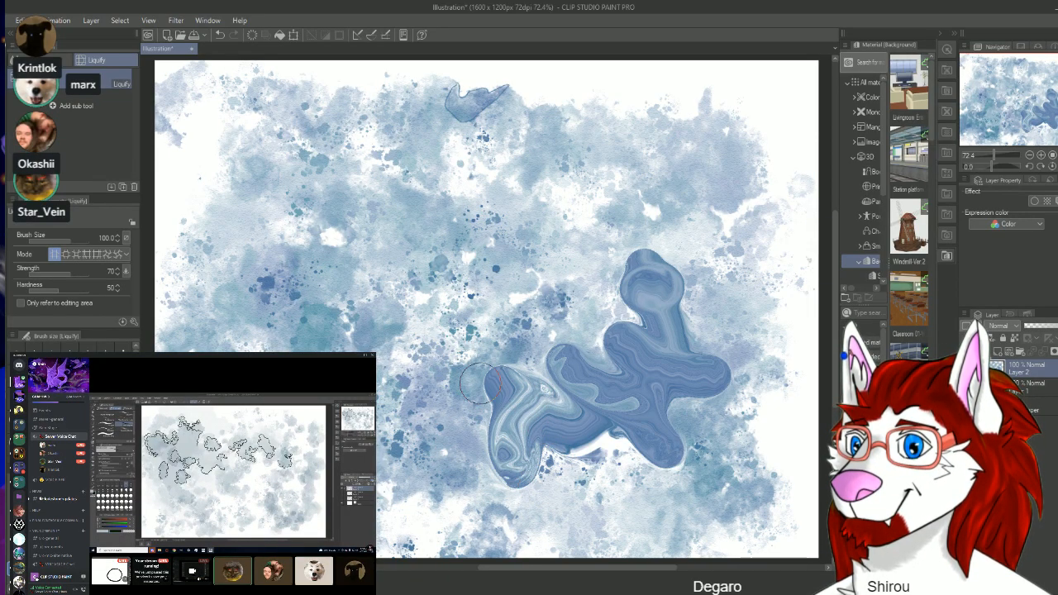
# Step: Reduce the Liquify brush to size 30 and swirl two small spots in the left part of the painting
pyautogui.click(114, 347)
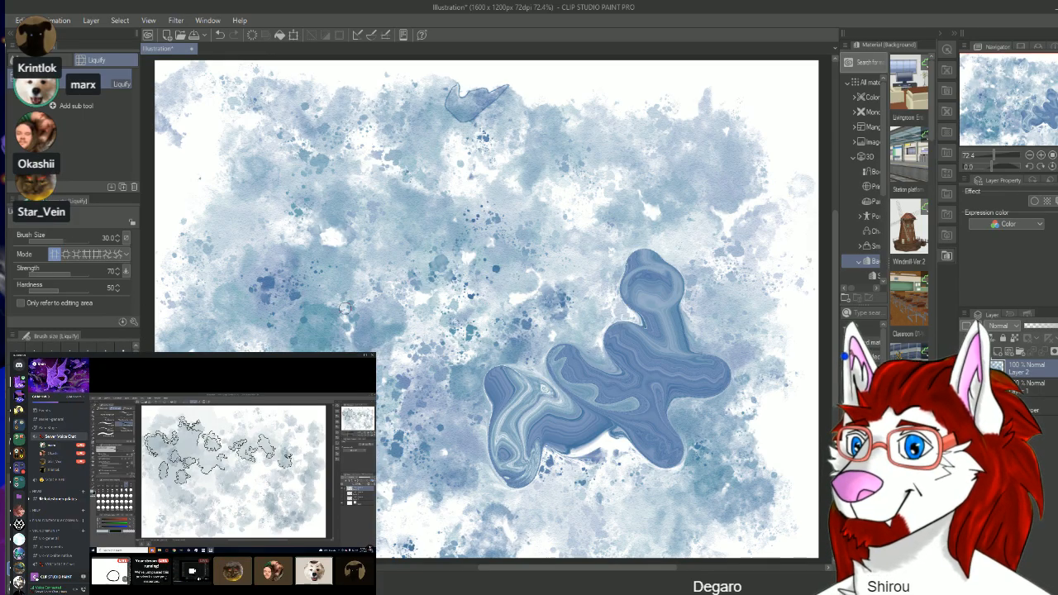
pyautogui.moveTo(345, 308)
pyautogui.mouseDown()
pyautogui.moveTo(320, 292)
pyautogui.moveTo(340, 311)
pyautogui.mouseUp()
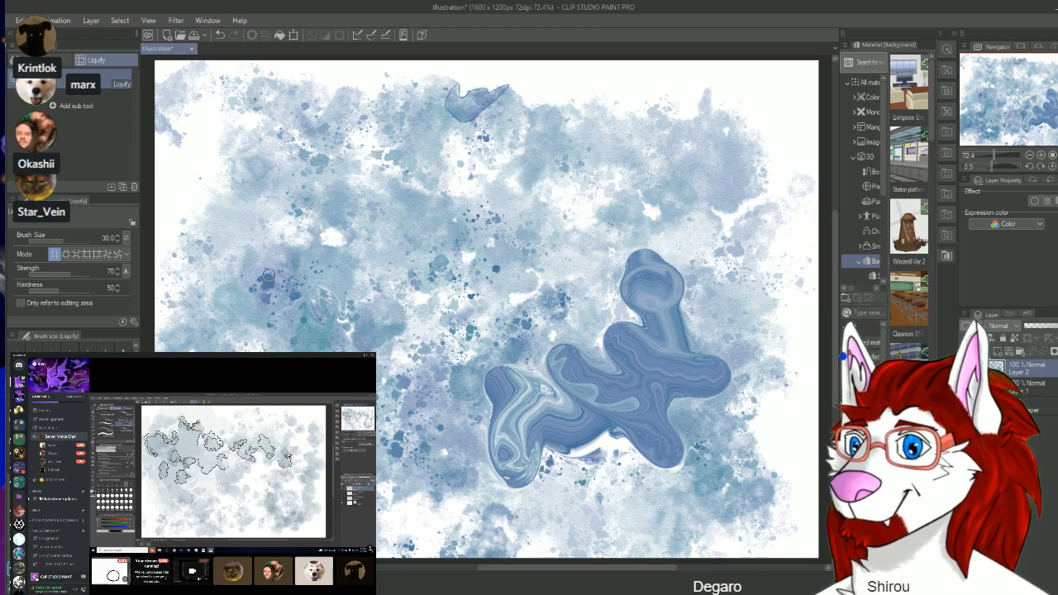
pyautogui.moveTo(270, 281)
pyautogui.mouseDown()
pyautogui.moveTo(276, 292)
pyautogui.moveTo(265, 290)
pyautogui.moveTo(279, 293)
pyautogui.moveTo(283, 273)
pyautogui.moveTo(298, 287)
pyautogui.mouseUp()
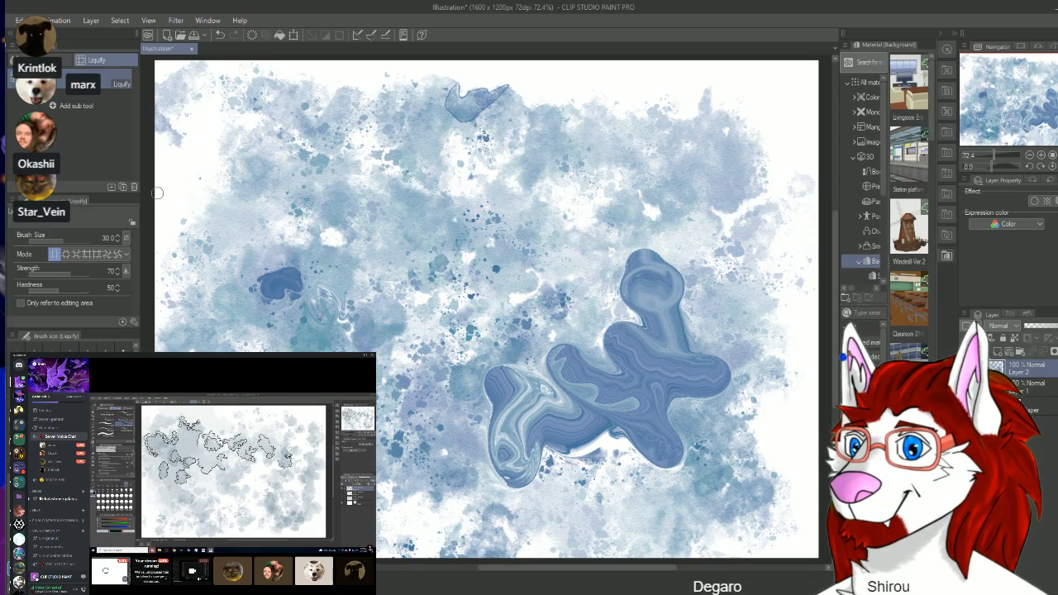
# Step: Try the Soft airbrush at size 600 over the middle of the canvas, and undo the stroke
pyautogui.click(4, 160)
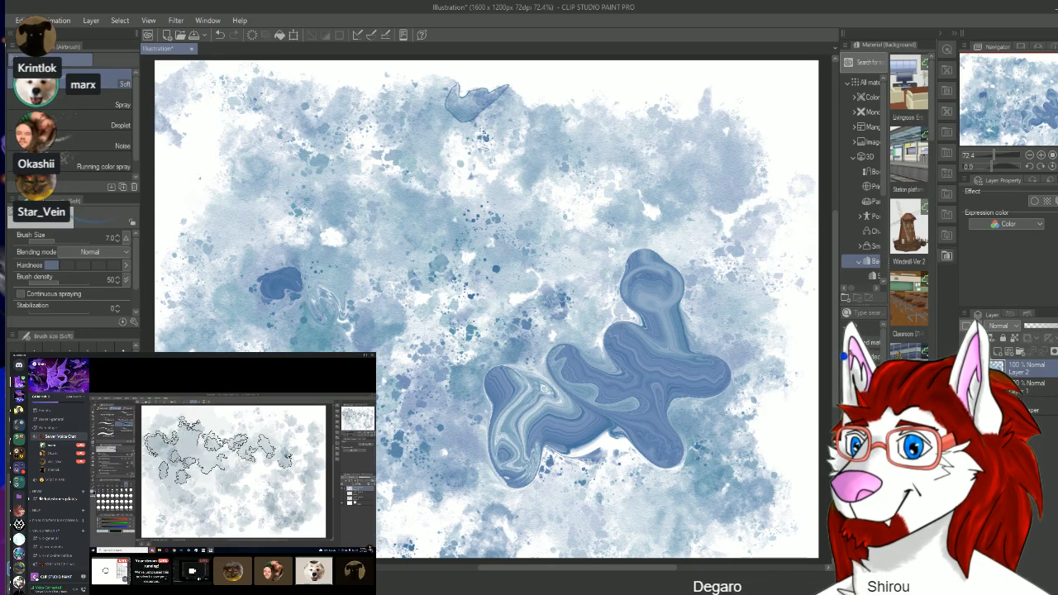
pyautogui.click(82, 241)
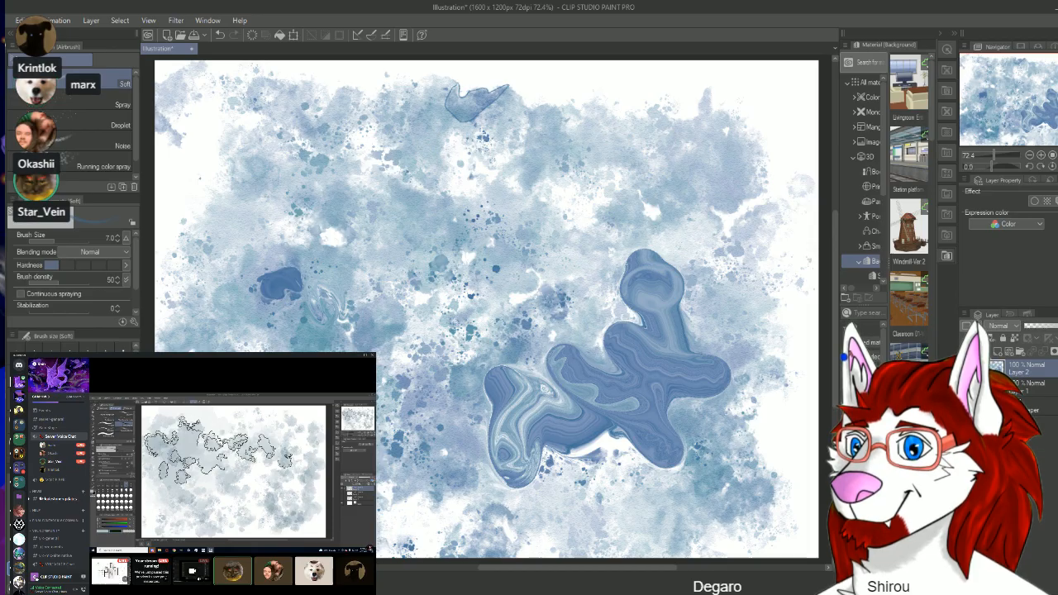
pyautogui.moveTo(337, 242)
pyautogui.mouseDown()
pyautogui.moveTo(407, 346)
pyautogui.moveTo(595, 372)
pyautogui.mouseUp()
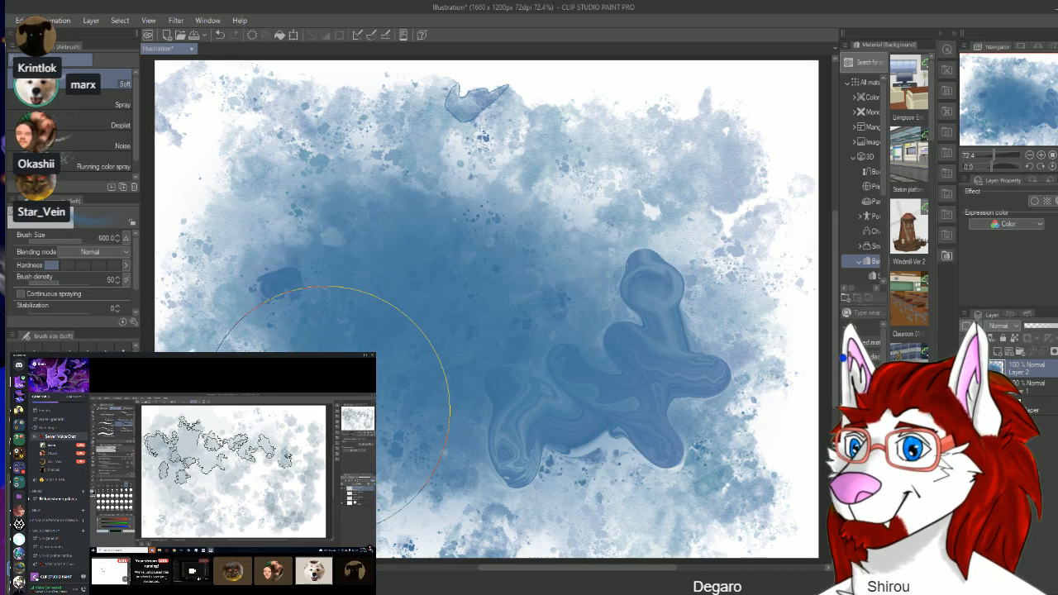
pyautogui.hotkey('ctrl', 'z')
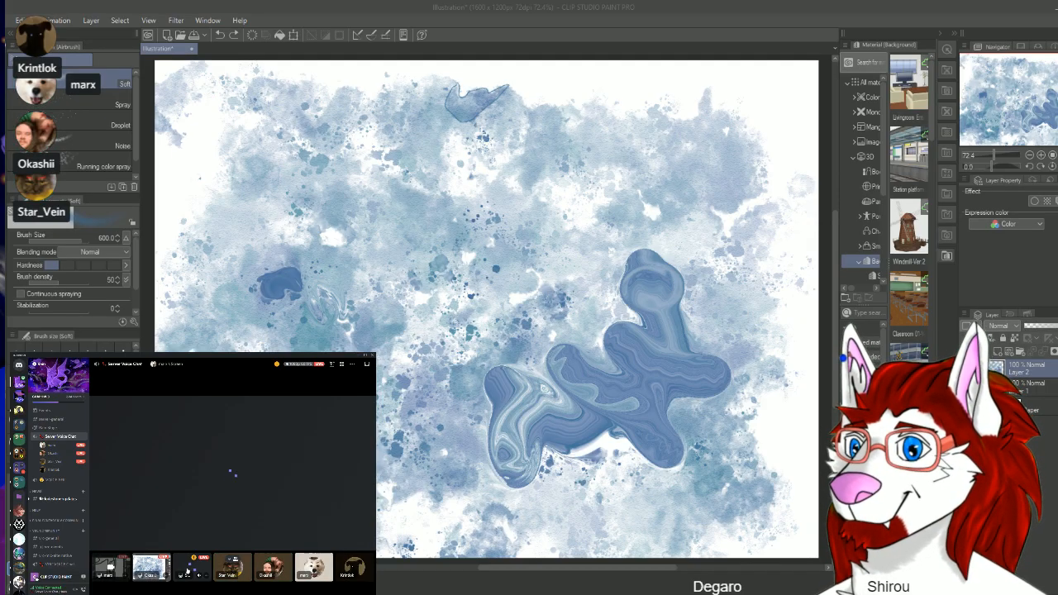
# Step: Switch to the Discord voice call and open another participant's shared stream
pyautogui.click(110, 568)
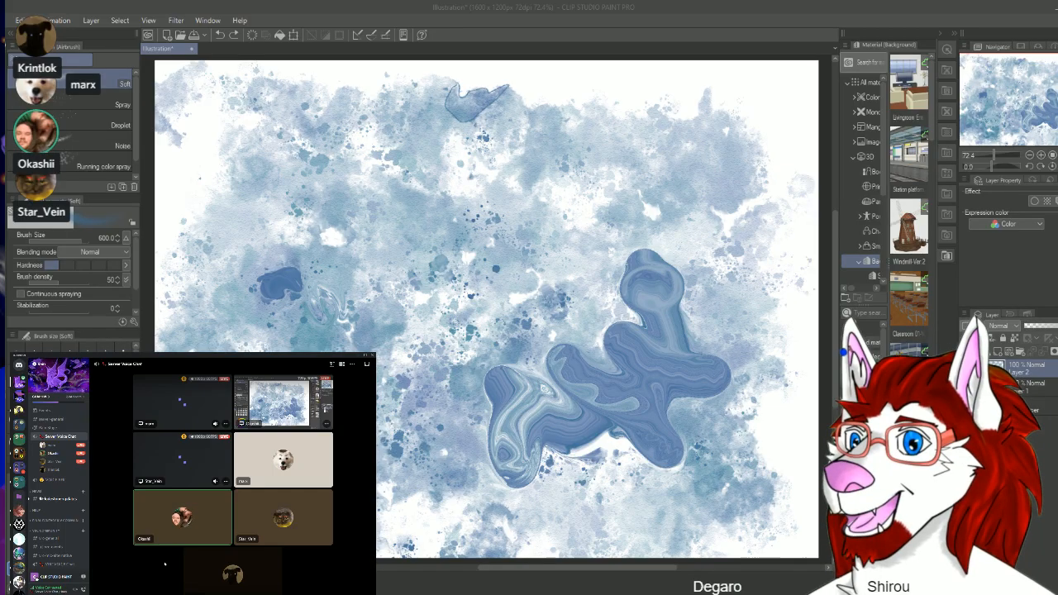
pyautogui.click(181, 473)
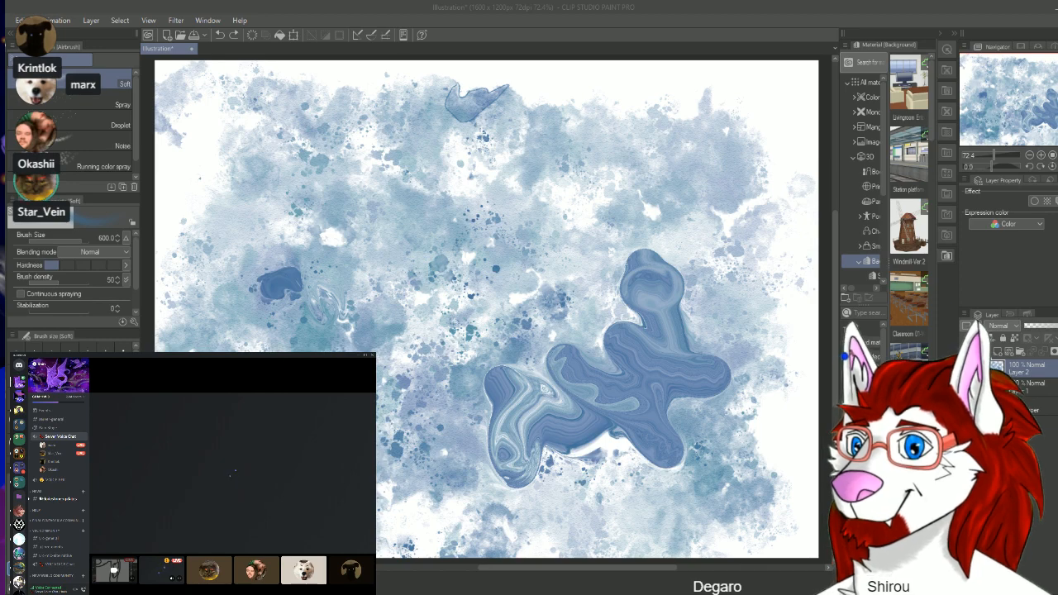
# Step: Spray Running color spray at size 200 across the middle, and Noise airbrush strokes at size 250 over the upper and left areas
pyautogui.click(103, 166)
pyautogui.moveTo(241, 213)
pyautogui.mouseDown()
pyautogui.moveTo(320, 259)
pyautogui.moveTo(413, 246)
pyautogui.moveTo(507, 213)
pyautogui.moveTo(646, 254)
pyautogui.moveTo(654, 267)
pyautogui.moveTo(485, 362)
pyautogui.moveTo(615, 293)
pyautogui.mouseUp()
pyautogui.moveTo(135, 133); pyautogui.dragTo(138, 148)
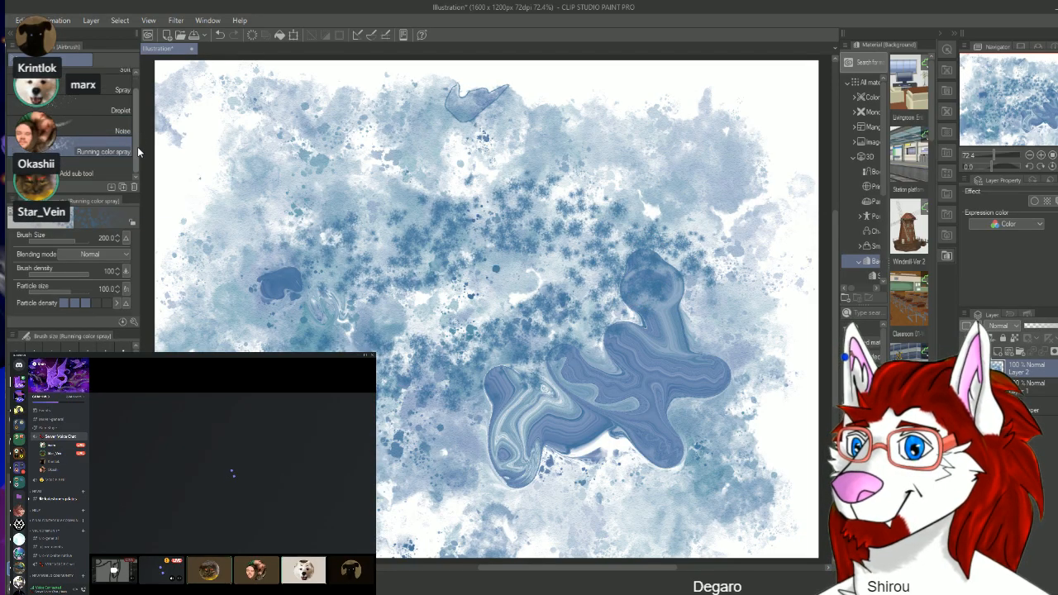
pyautogui.click(110, 129)
pyautogui.moveTo(219, 194)
pyautogui.mouseDown()
pyautogui.moveTo(349, 198)
pyautogui.moveTo(431, 259)
pyautogui.moveTo(538, 195)
pyautogui.moveTo(667, 164)
pyautogui.moveTo(711, 153)
pyautogui.mouseUp()
pyautogui.moveTo(276, 153)
pyautogui.mouseDown()
pyautogui.moveTo(356, 363)
pyautogui.moveTo(423, 500)
pyautogui.mouseUp()
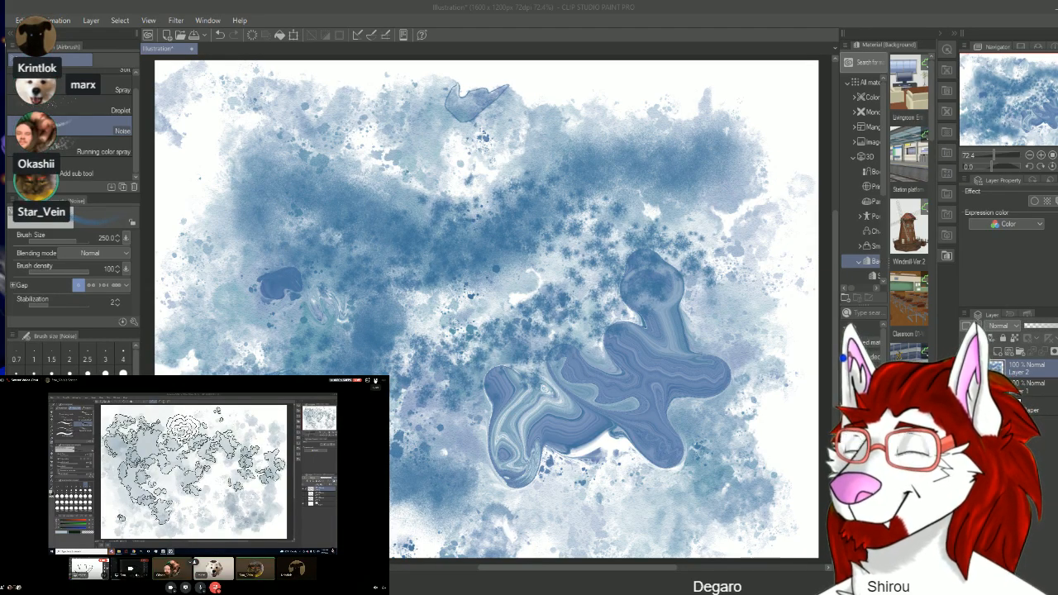
# Step: Change the Discord call layout to show the two shared streams side by side
pyautogui.click(377, 381)
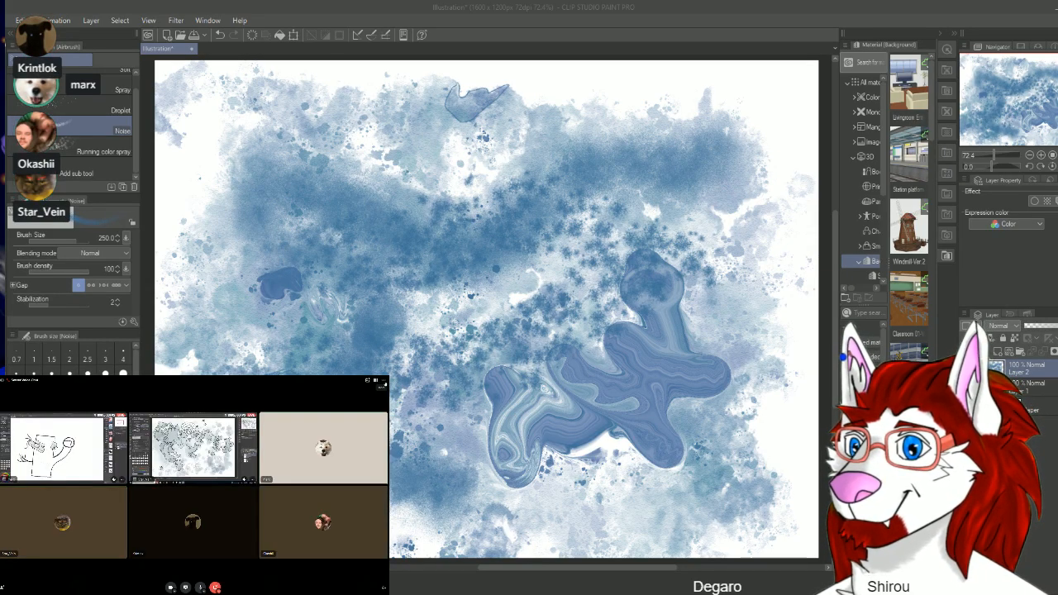
pyautogui.click(383, 390)
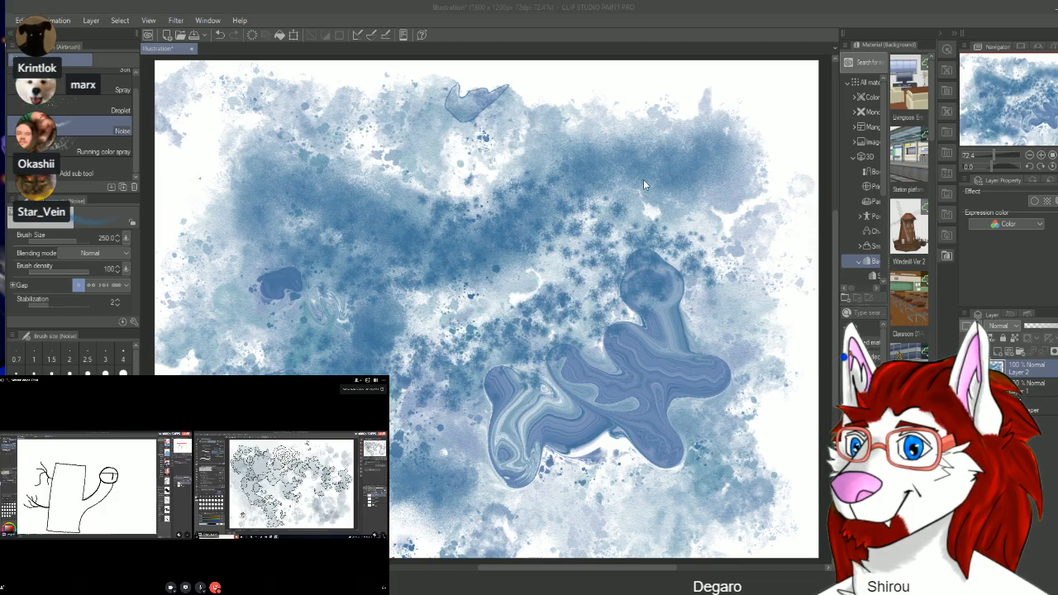
# Step: Create a new blank 1600 x 1200 px illustration at 72 dpi and choose the Pencil
pyautogui.click(683, 165)
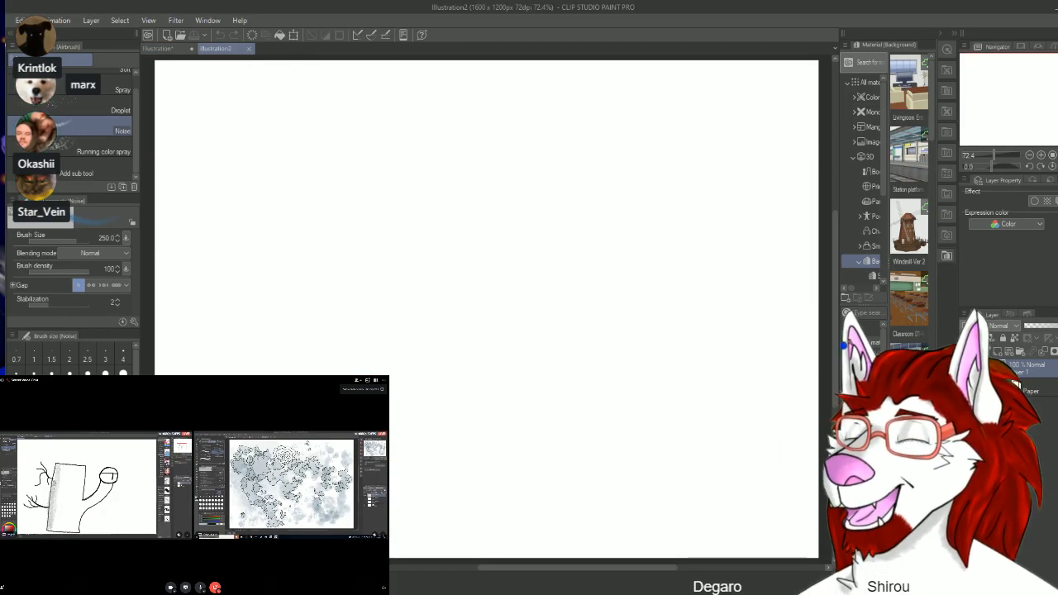
pyautogui.press('p')
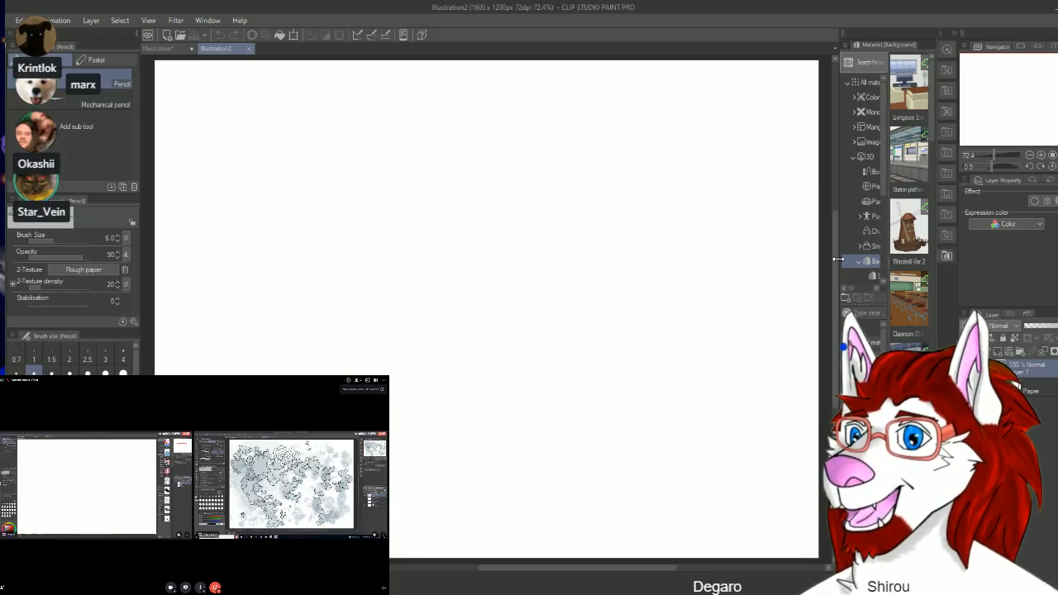
# Step: Widen the Material palette and look through the 3D Character, Small object, Background, Pose, Body type and Primitive categories
pyautogui.moveTo(833, 257); pyautogui.dragTo(620, 304)
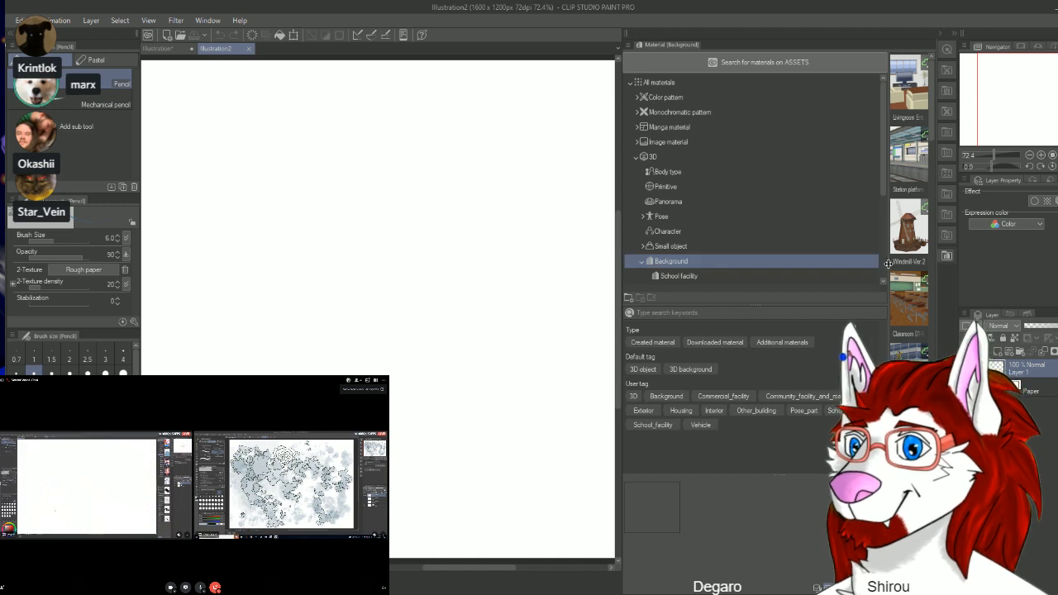
pyautogui.moveTo(887, 264); pyautogui.dragTo(794, 265)
pyautogui.click(674, 233)
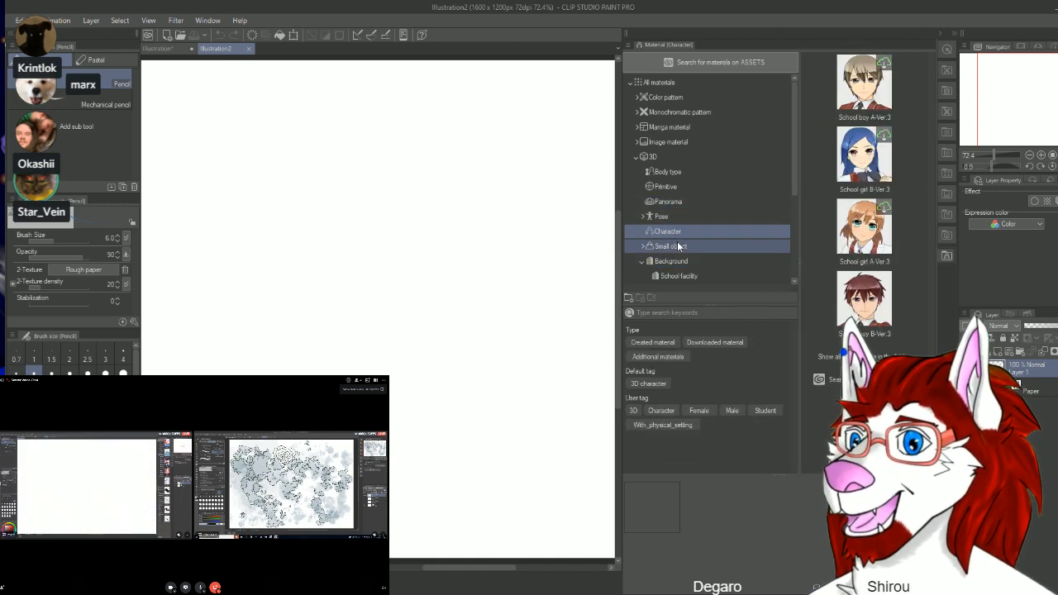
pyautogui.click(673, 248)
pyautogui.click(673, 262)
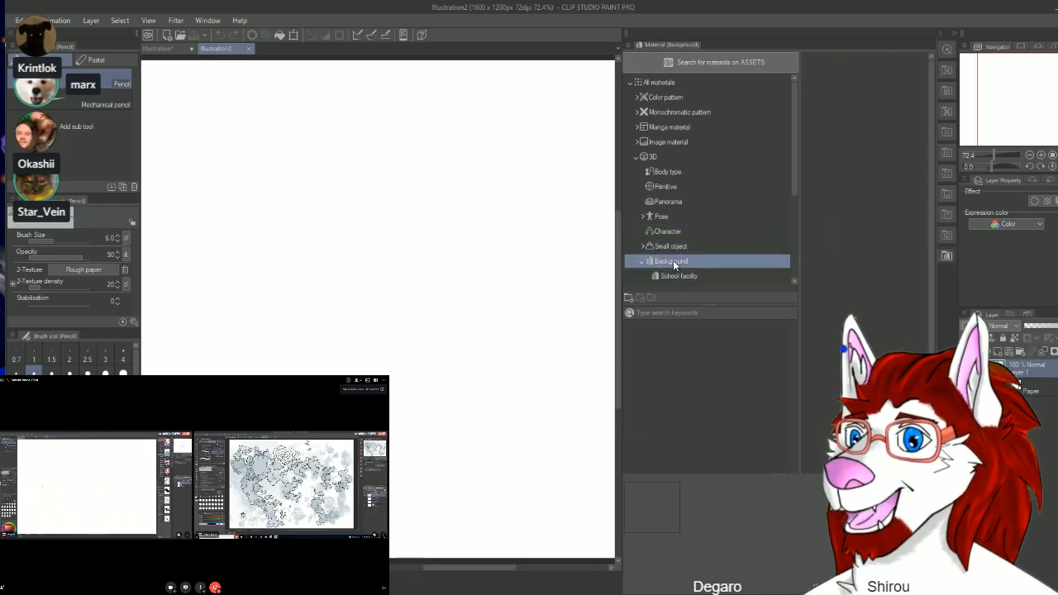
pyautogui.click(663, 217)
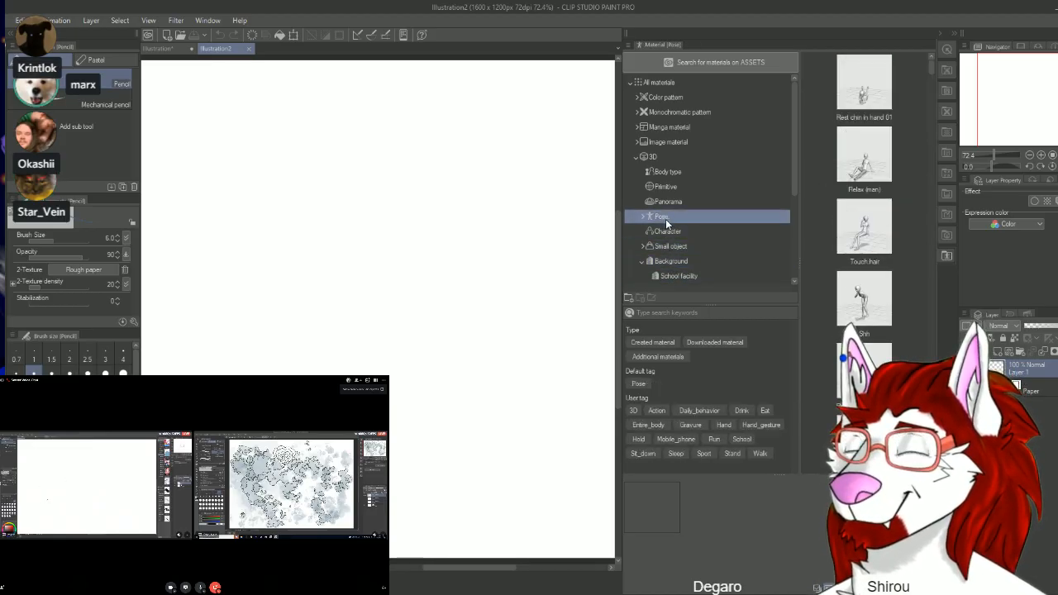
pyautogui.click(643, 217)
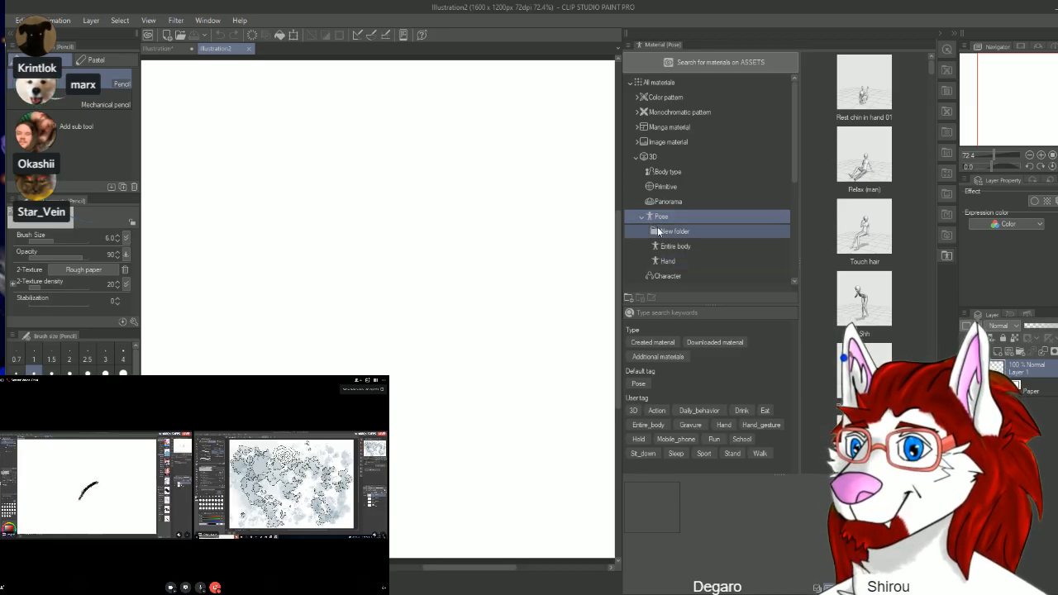
pyautogui.click(662, 172)
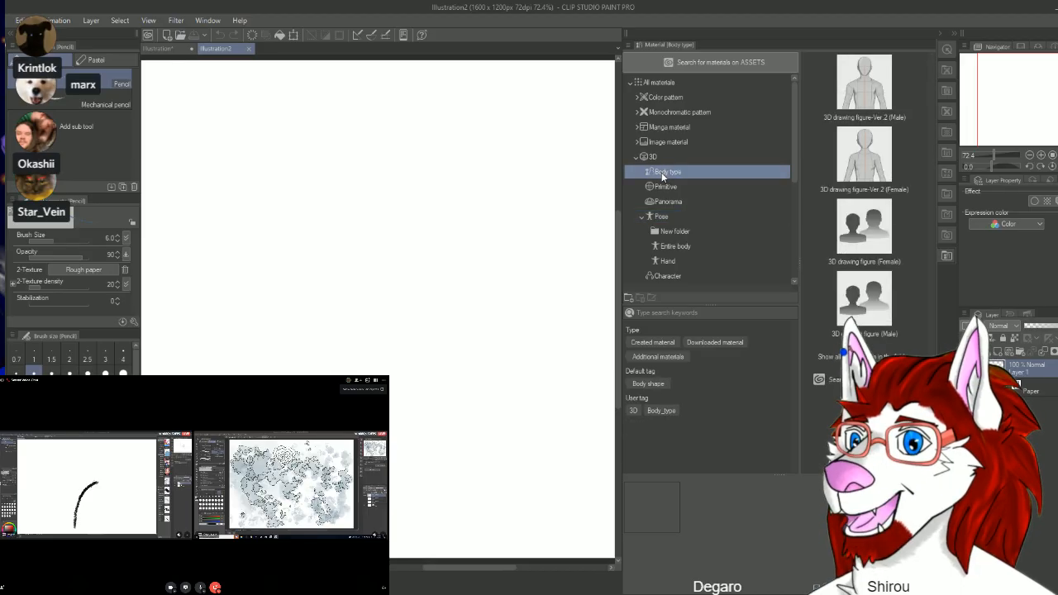
pyautogui.click(661, 187)
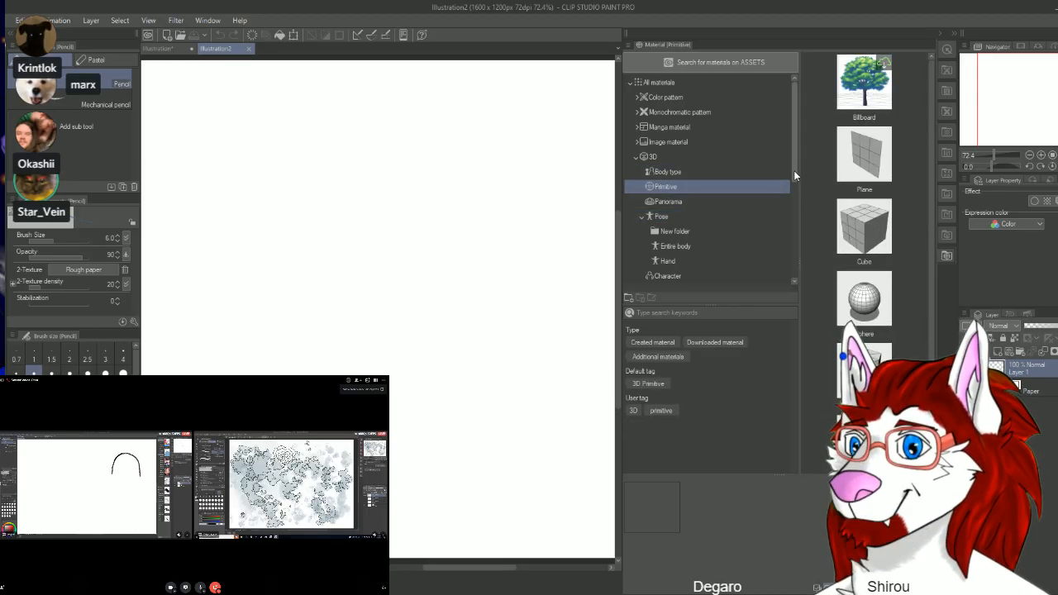
# Step: Look through the Image material category and the All materials list, down to the 3D anthro heads
pyautogui.click(642, 142)
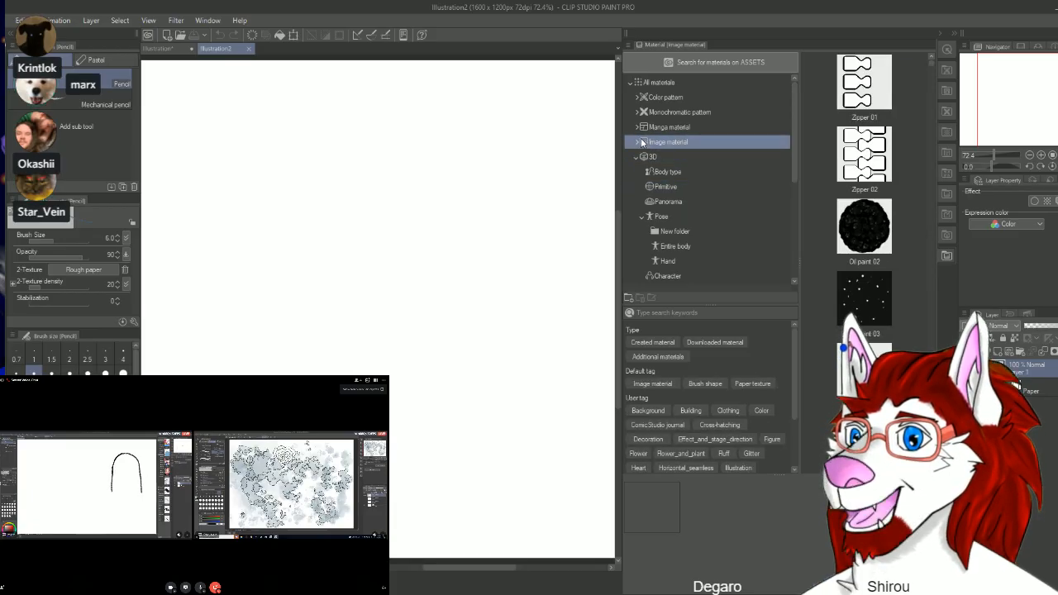
pyautogui.click(652, 85)
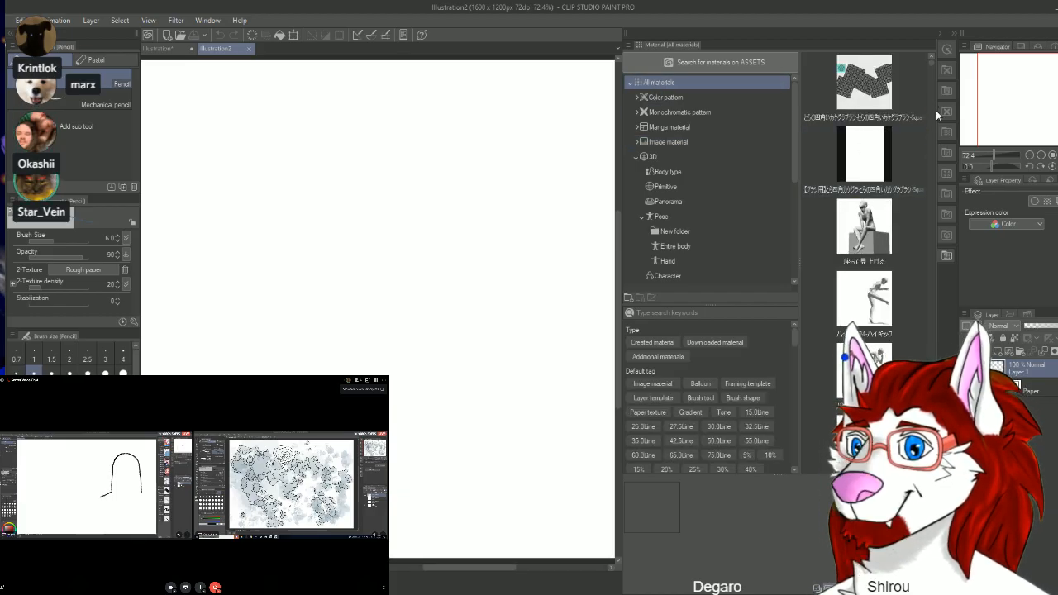
pyautogui.moveTo(931, 63); pyautogui.dragTo(932, 68)
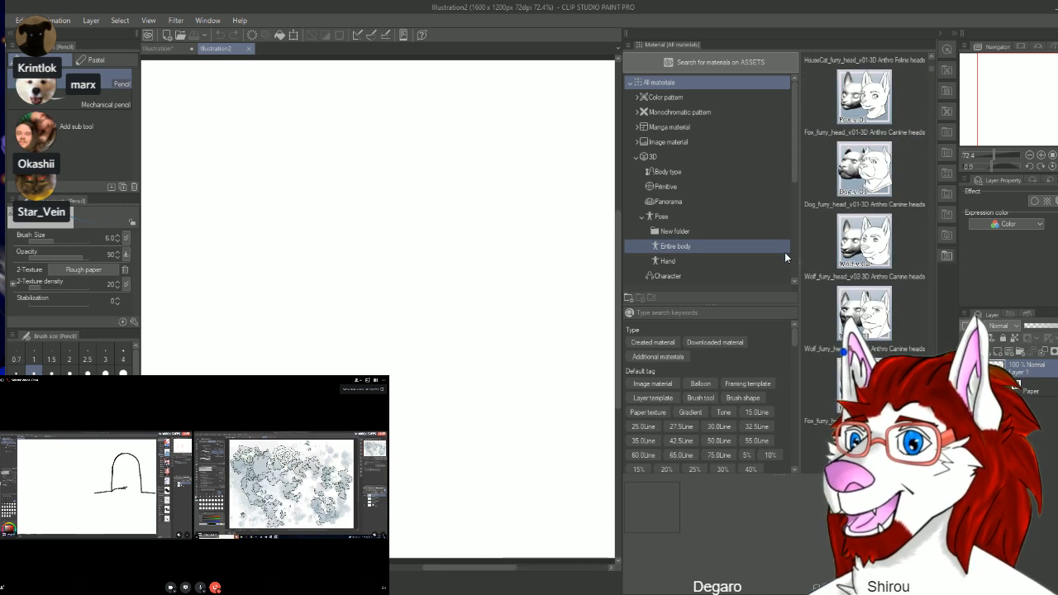
# Step: Try the Wolf_furry_head_v01 3D head on the blank canvas and undo its placement
pyautogui.click(856, 312)
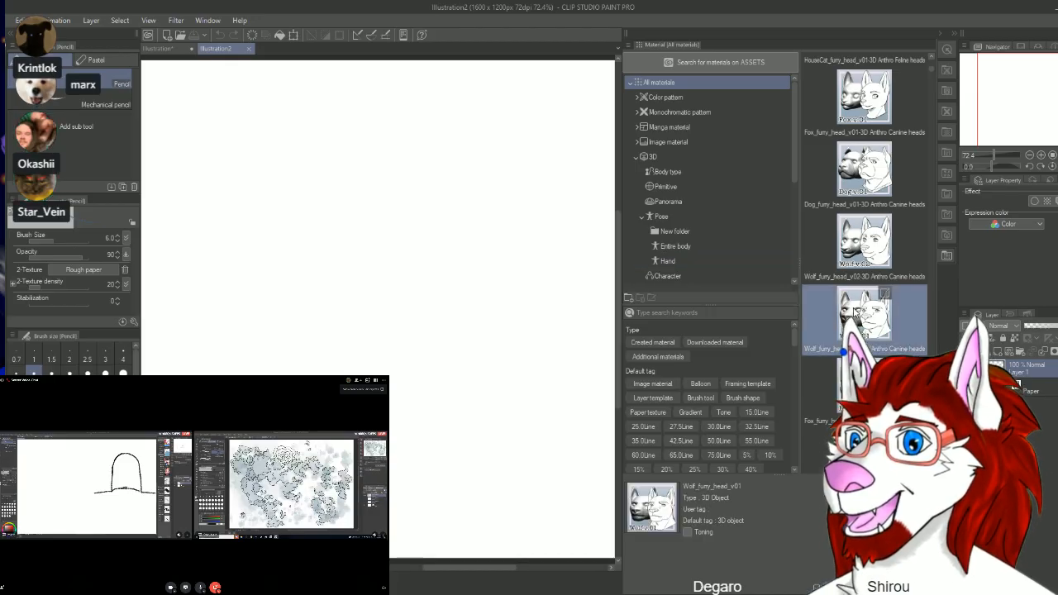
pyautogui.moveTo(855, 313); pyautogui.dragTo(433, 345)
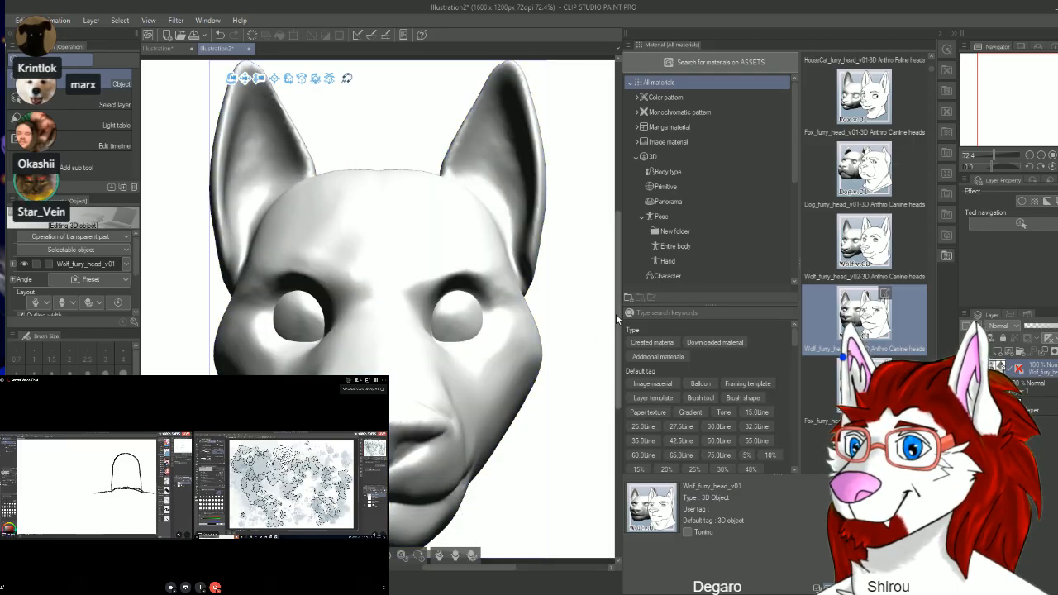
pyautogui.moveTo(618, 313)
pyautogui.mouseDown()
pyautogui.moveTo(619, 339)
pyautogui.moveTo(626, 328)
pyautogui.mouseUp()
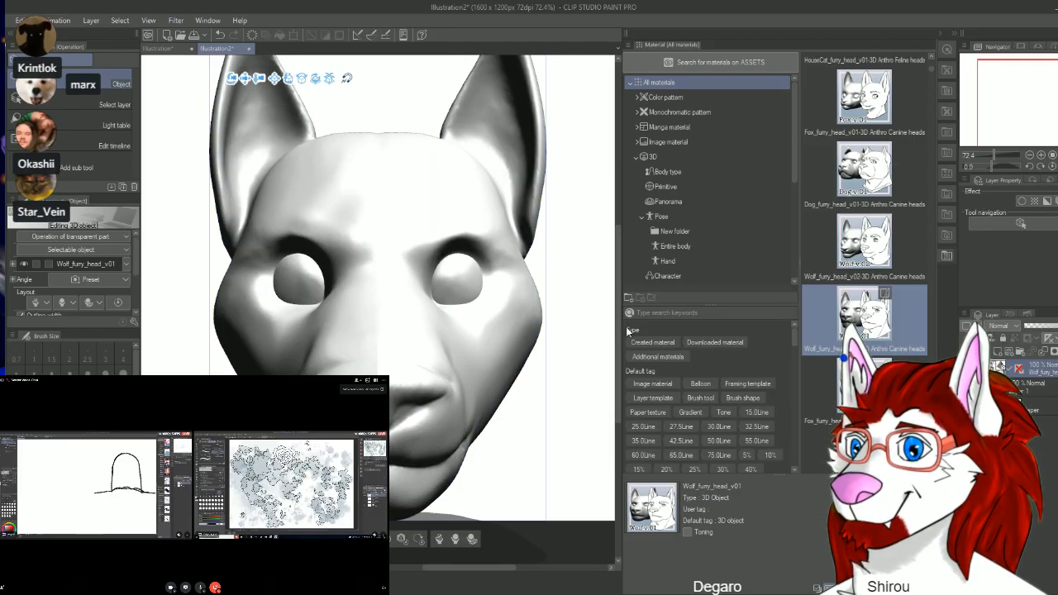
pyautogui.hotkey('ctrl', 'z')
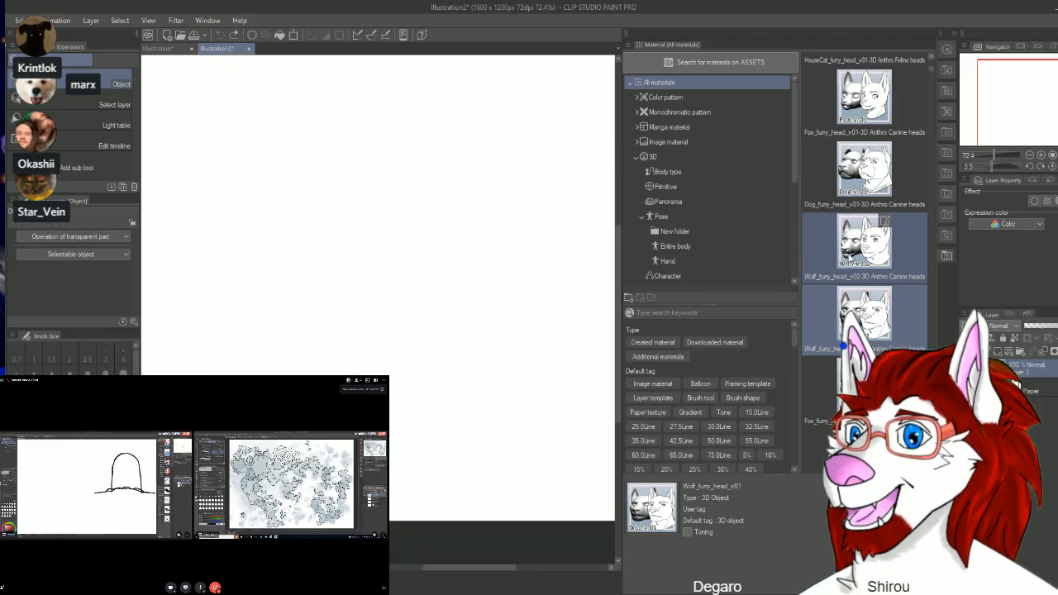
# Step: Try the Wolf_furry_head_v02 3D head together with a Wolf_furry_head_v01 head on the canvas, and undo both placements
pyautogui.moveTo(849, 255); pyautogui.dragTo(534, 248)
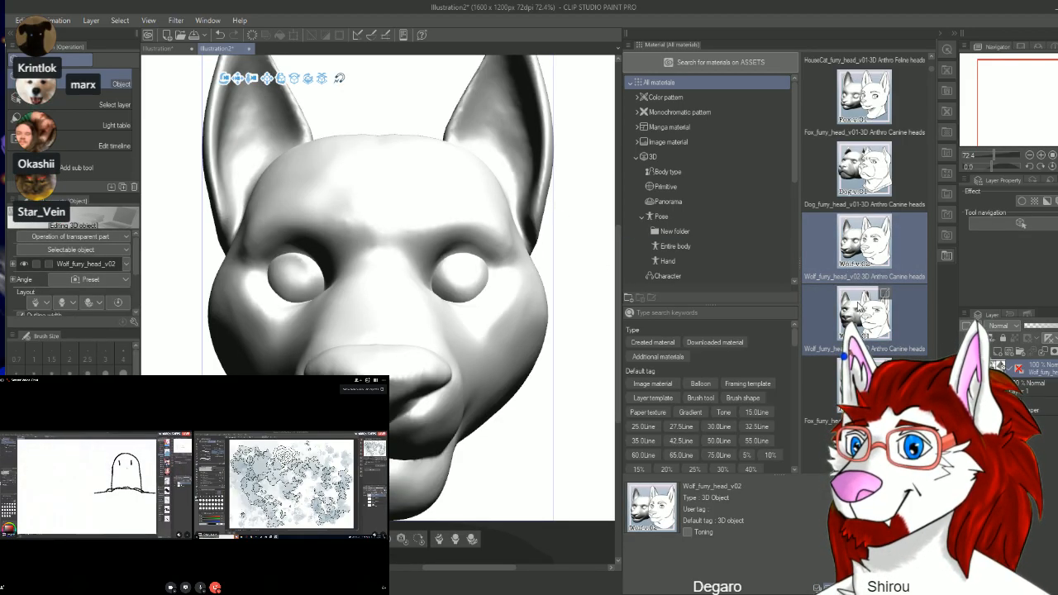
pyautogui.moveTo(859, 307); pyautogui.dragTo(543, 260)
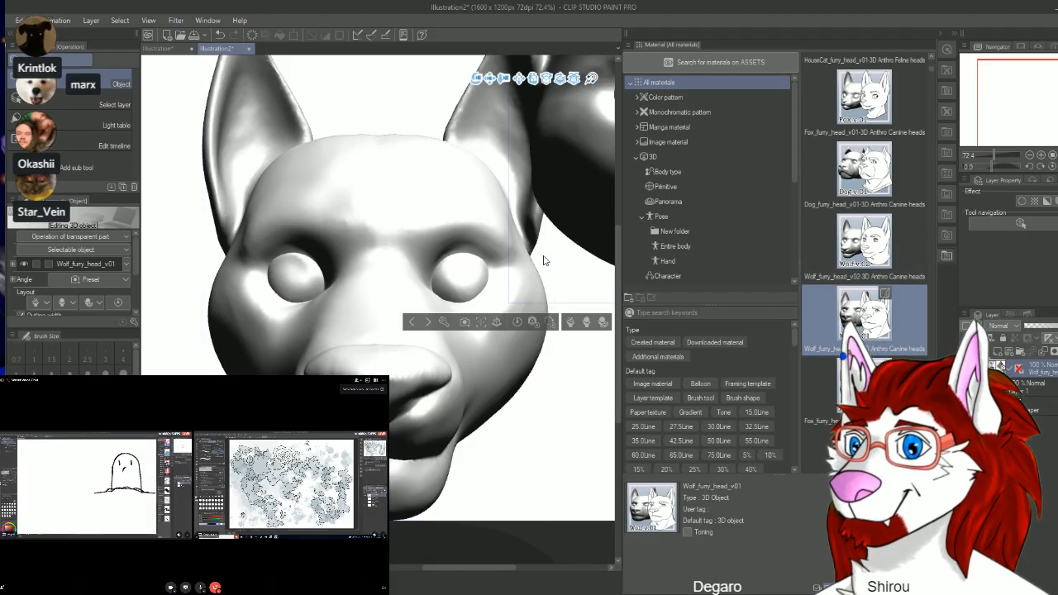
pyautogui.moveTo(496, 569)
pyautogui.mouseDown()
pyautogui.moveTo(543, 569)
pyautogui.moveTo(503, 573)
pyautogui.mouseUp()
pyautogui.hotkey('ctrl', 'z')
pyautogui.hotkey('ctrl', 'z')
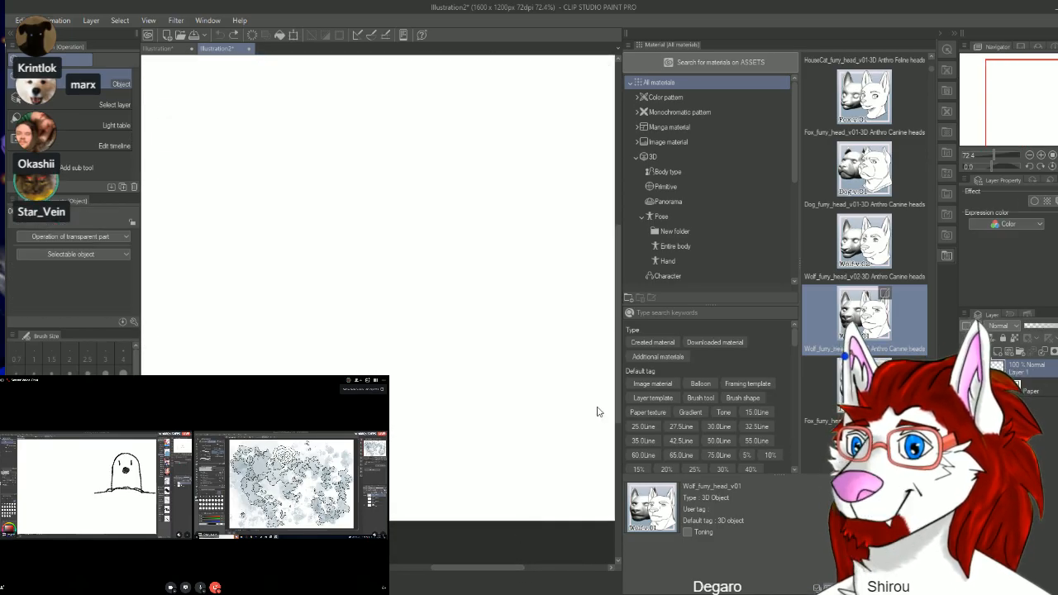
# Step: Bring the Wolf_furry_head_v01 3D head onto the canvas and move the 3D camera back slightly to make the head smaller
pyautogui.hotkey('ctrl', 'y')
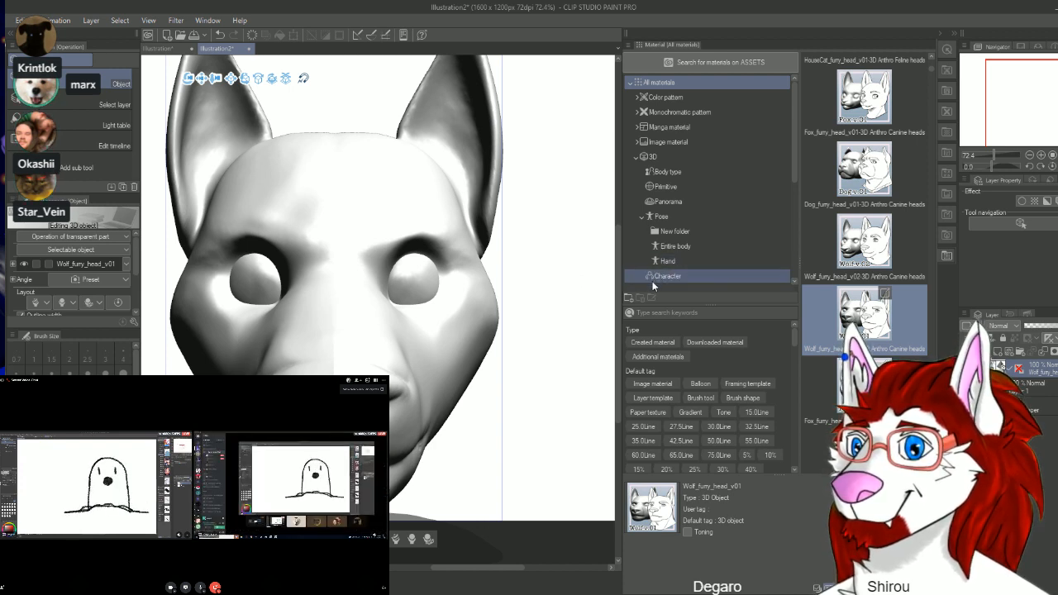
pyautogui.moveTo(616, 289)
pyautogui.mouseDown()
pyautogui.moveTo(609, 263)
pyautogui.moveTo(605, 278)
pyautogui.mouseUp()
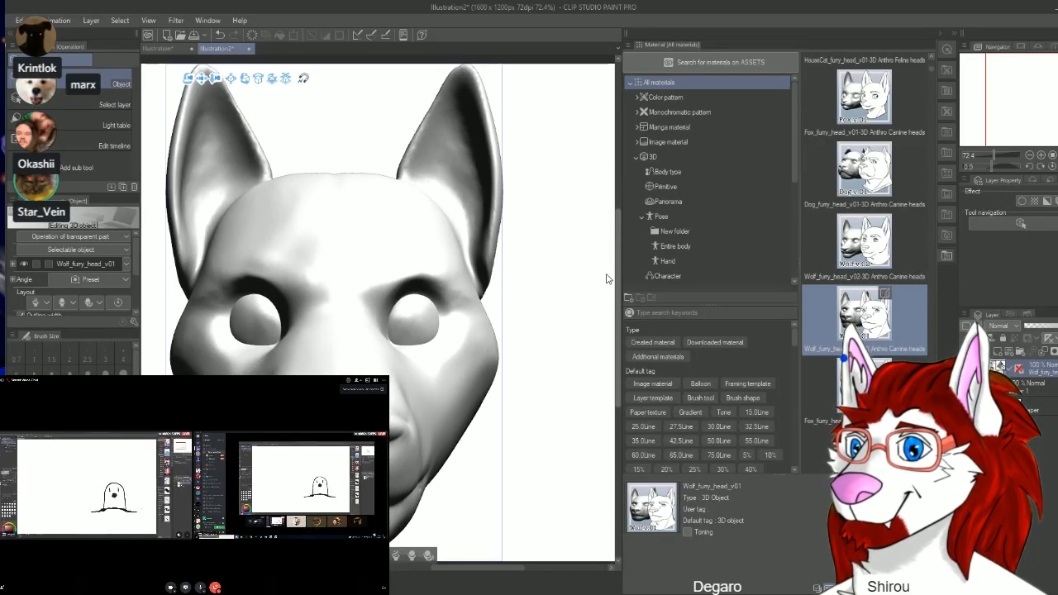
pyautogui.moveTo(216, 79); pyautogui.dragTo(213, 68)
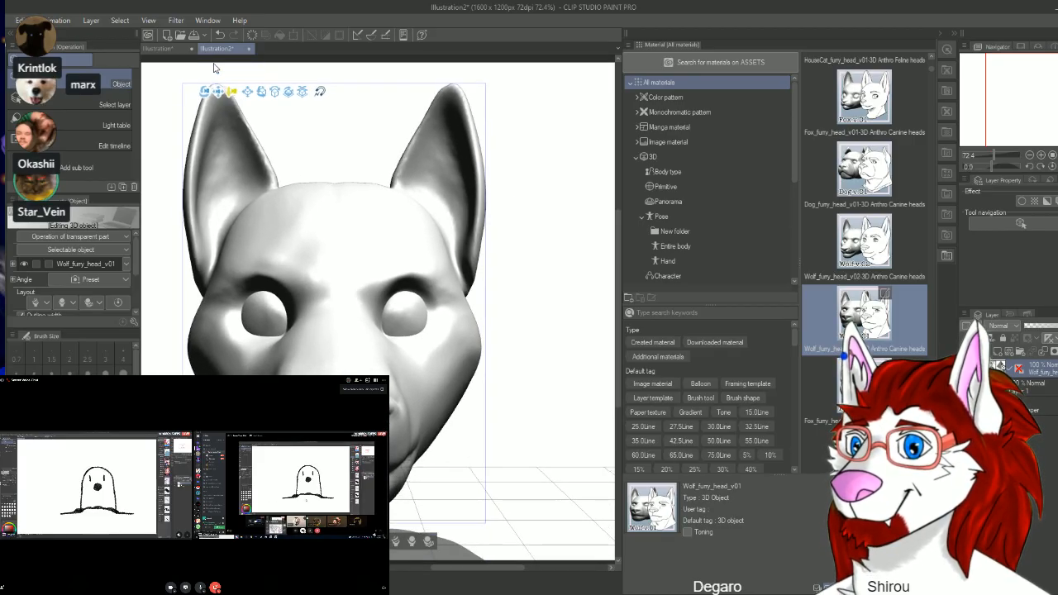